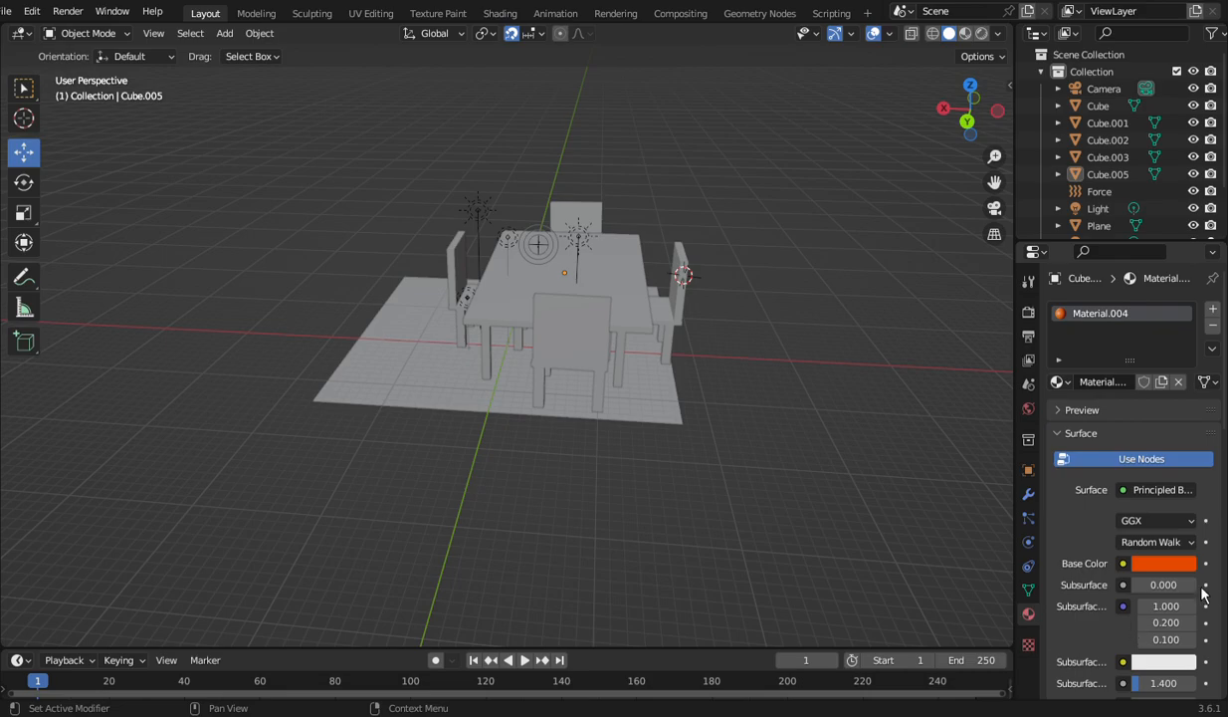
# Step: Select the table and all four chairs and shift them together slightly along the X axis toward the floor plane's centre
pyautogui.moveTo(968, 110); pyautogui.dragTo(810, 290)
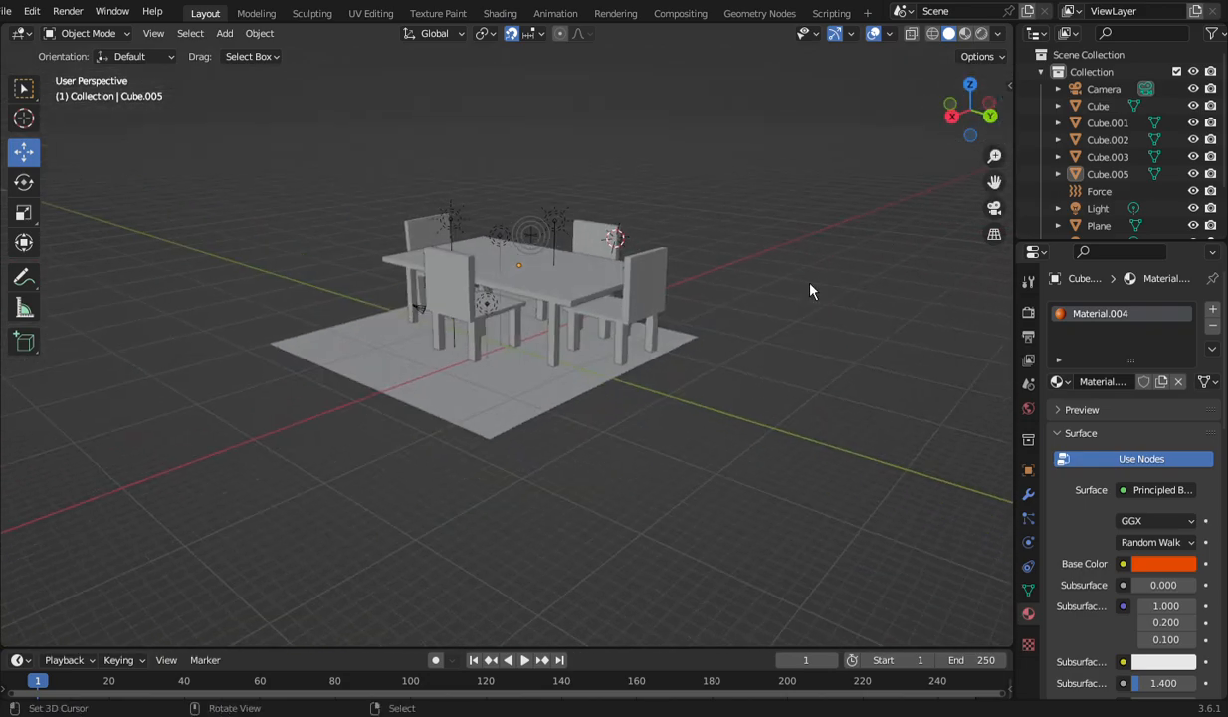
pyautogui.click(563, 287)
pyautogui.click(585, 395)
pyautogui.click(461, 294)
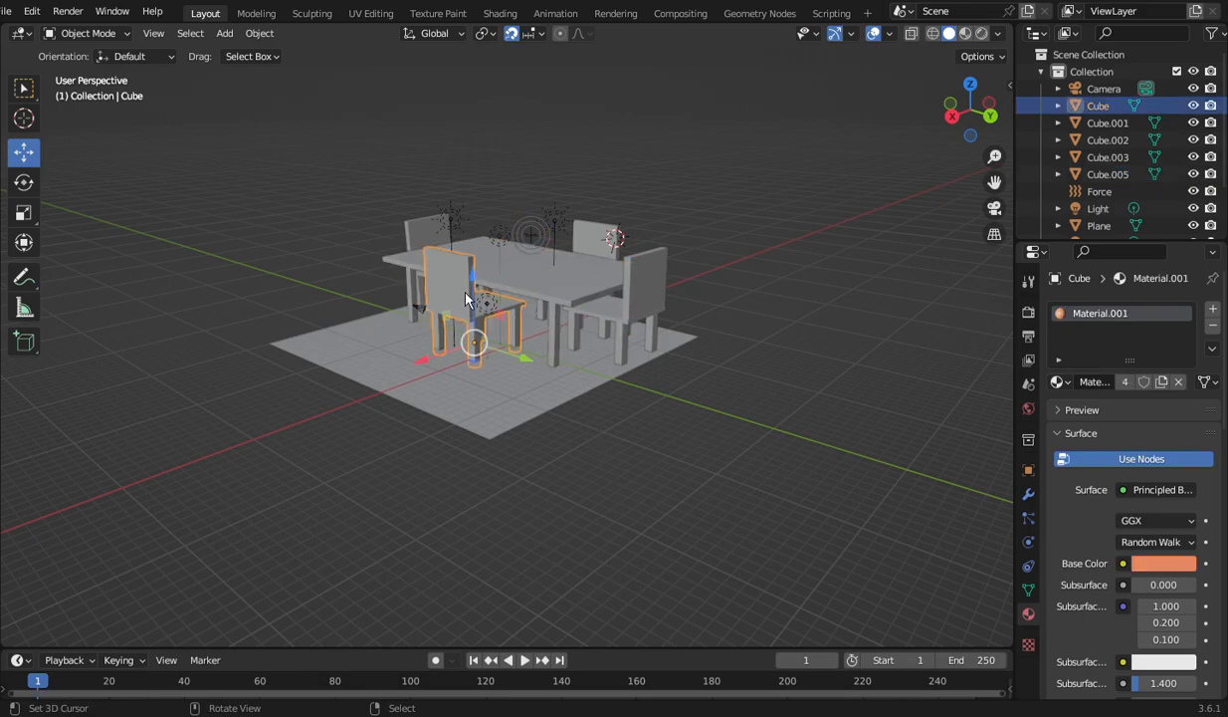
pyautogui.keyDown('shift'); pyautogui.click(602, 301); pyautogui.keyUp('shift')
pyautogui.keyDown('shift'); pyautogui.click(559, 266); pyautogui.keyUp('shift')
pyautogui.keyDown('shift'); pyautogui.click(595, 237); pyautogui.keyUp('shift')
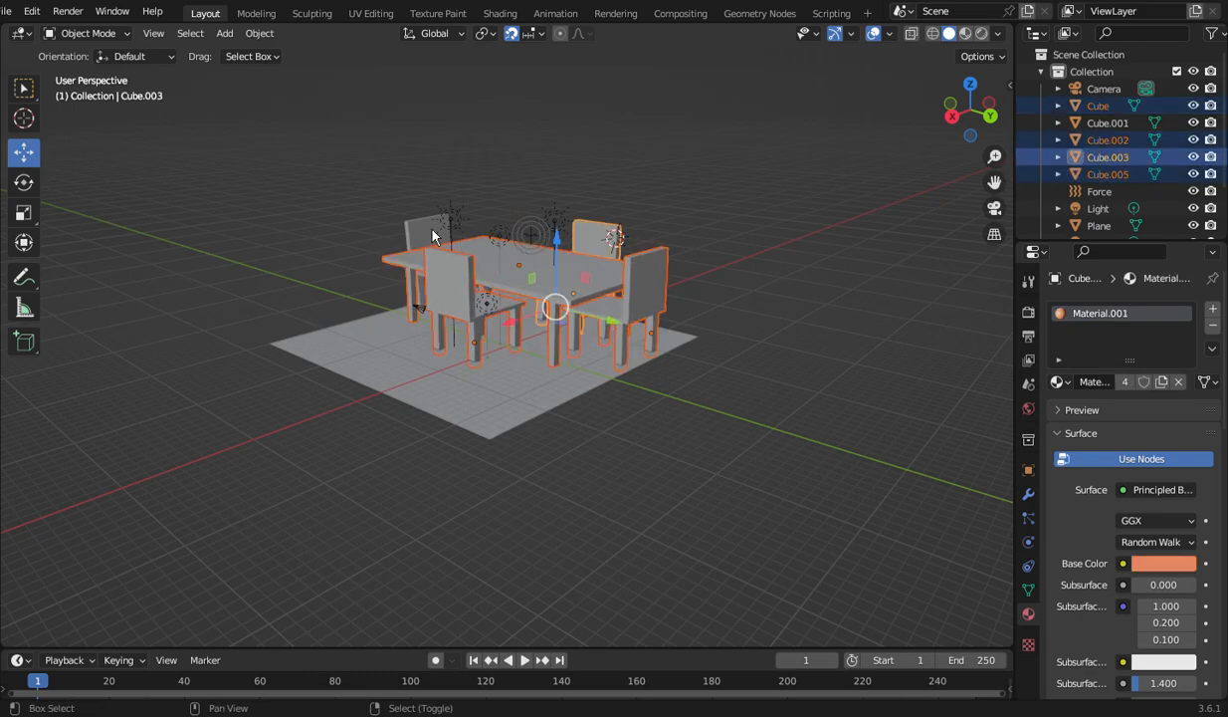
pyautogui.keyDown('shift'); pyautogui.click(436, 242); pyautogui.keyUp('shift')
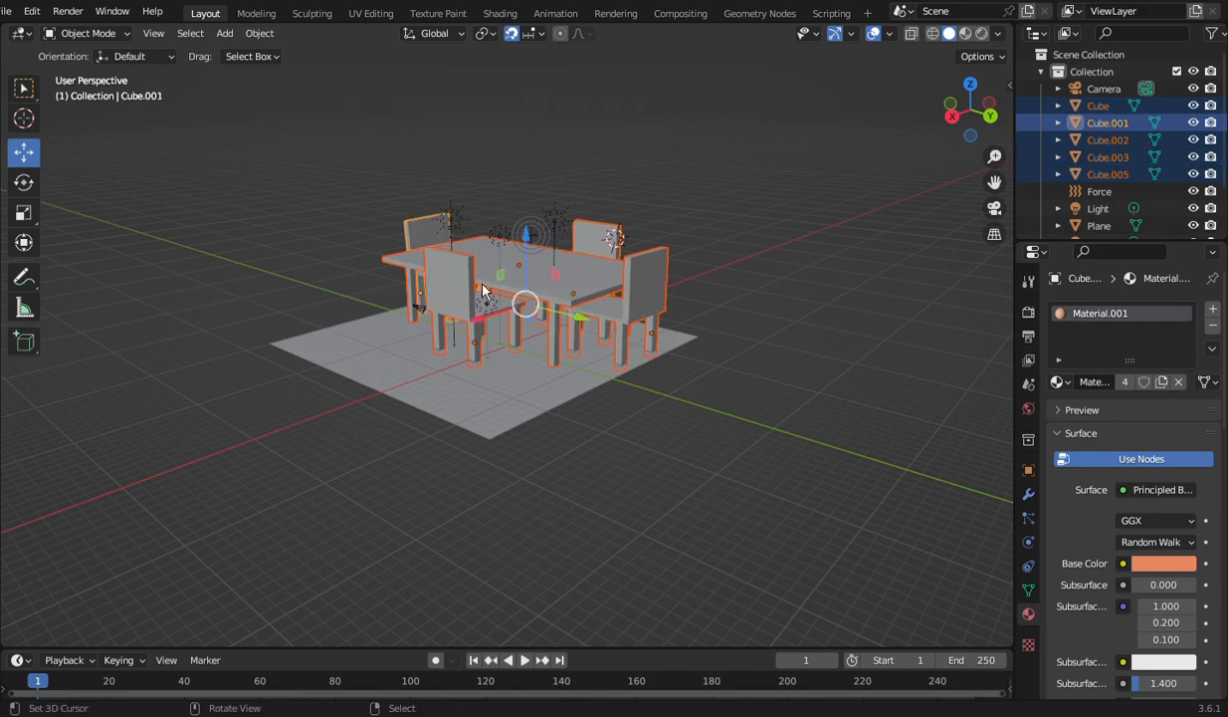
pyautogui.moveTo(508, 321); pyautogui.dragTo(483, 332)
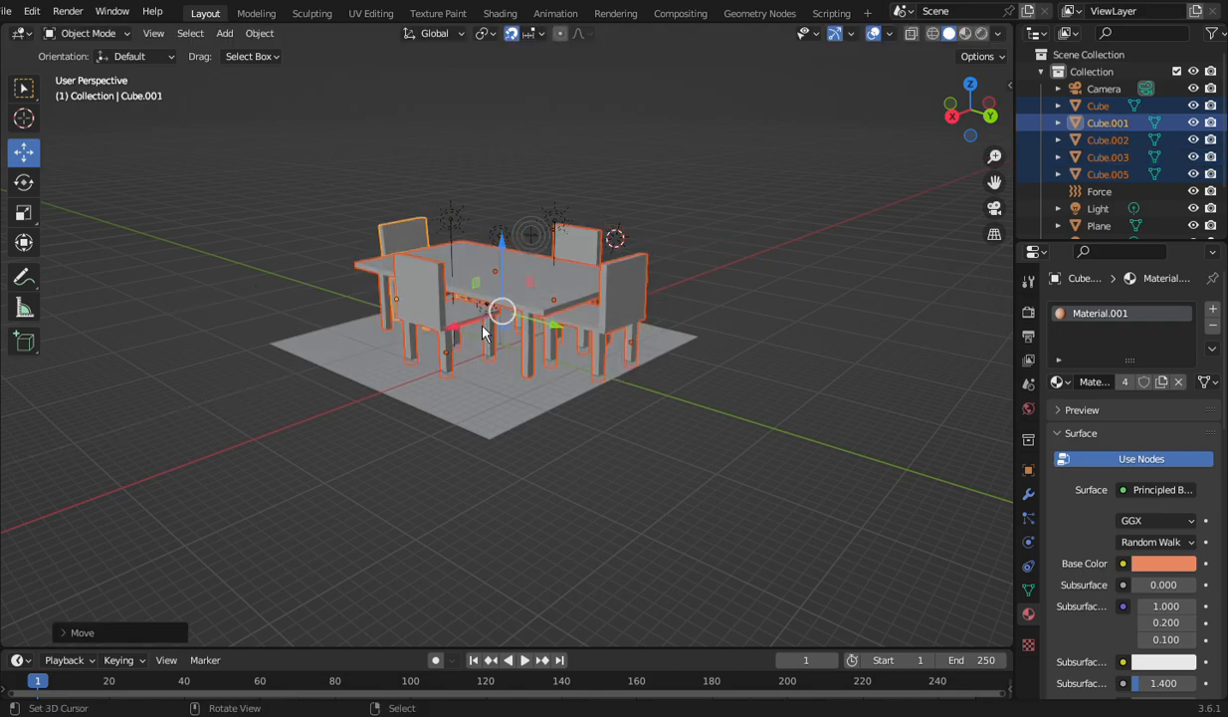
# Step: Add the floor plane to the table and chairs selection and join everything into one object
pyautogui.moveTo(961, 110); pyautogui.dragTo(915, 124)
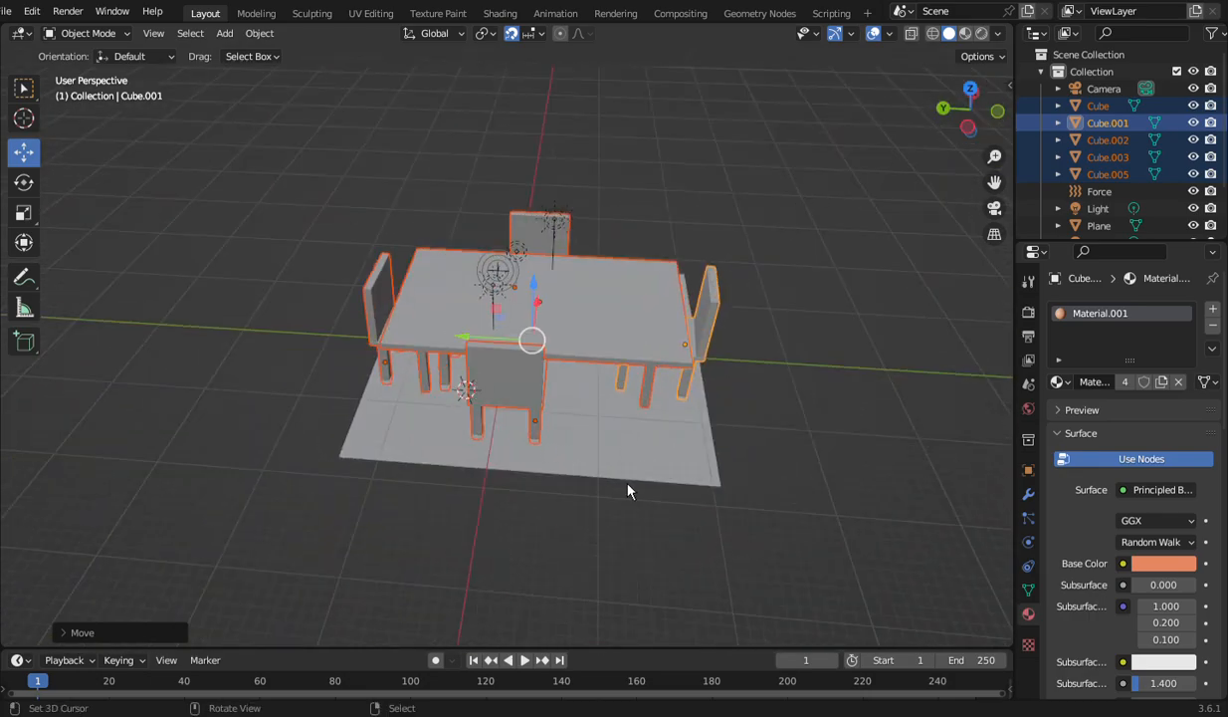
pyautogui.scroll(-2, 642, 471)
pyautogui.keyDown('shift'); pyautogui.click(629, 421); pyautogui.keyUp('shift')
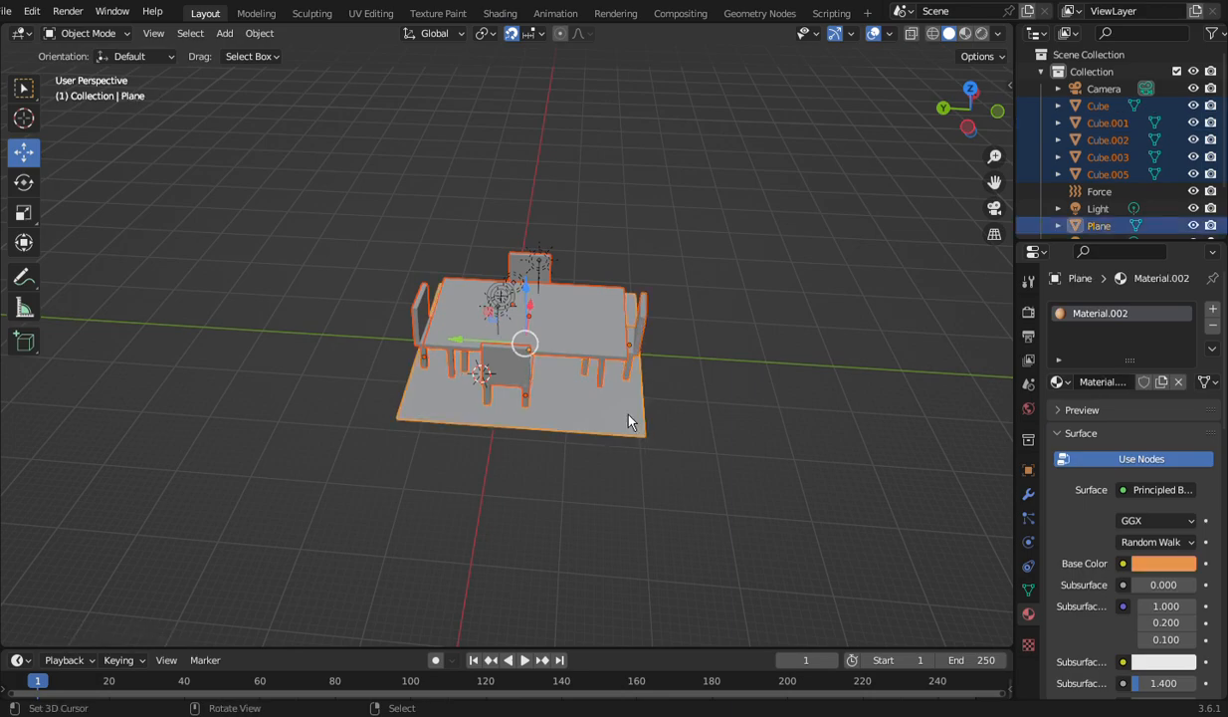
pyautogui.hotkey('ctrl', 'j')
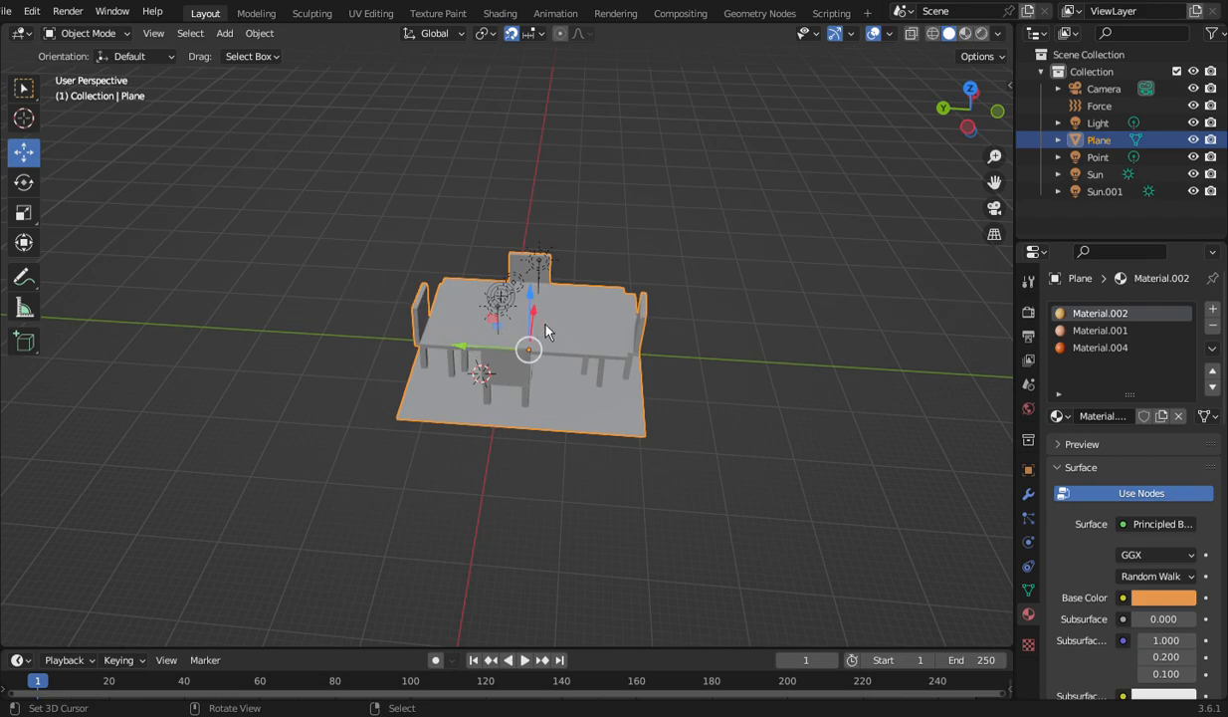
# Step: Raise the joined dining set along the Z axis, well above the lights
pyautogui.moveTo(545, 326); pyautogui.dragTo(532, 78)
pyautogui.moveTo(971, 109); pyautogui.dragTo(709, 236)
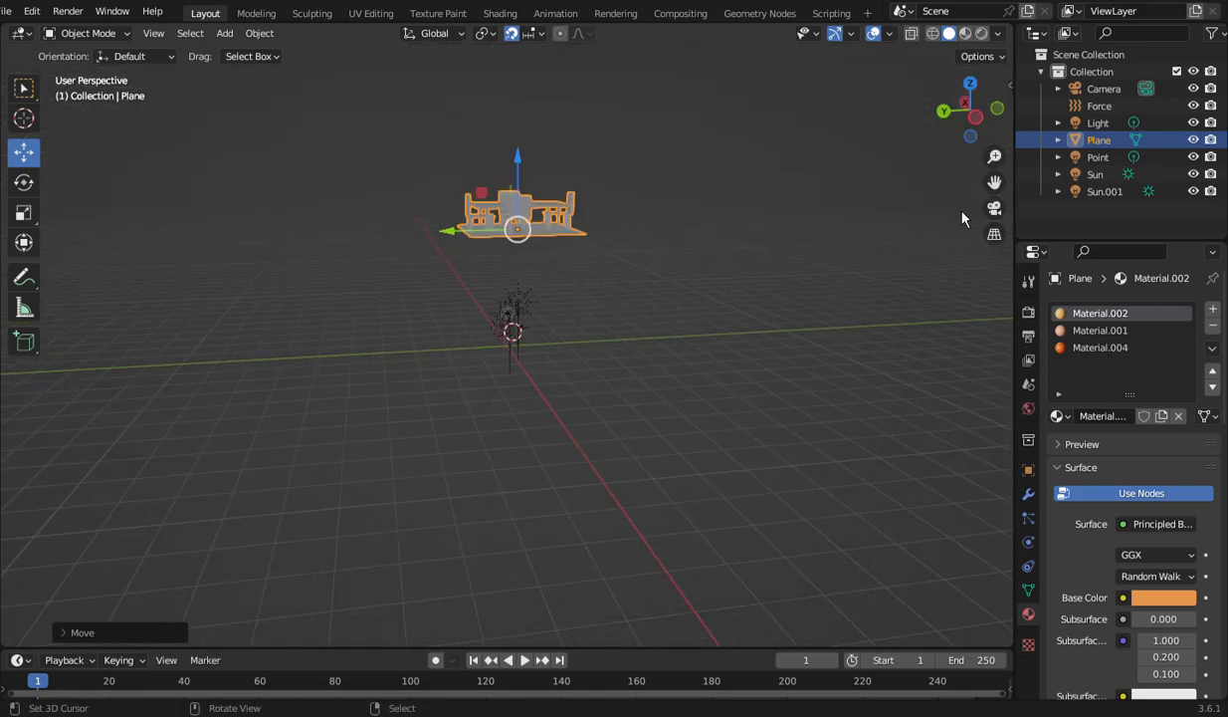
pyautogui.moveTo(974, 115); pyautogui.dragTo(911, 177)
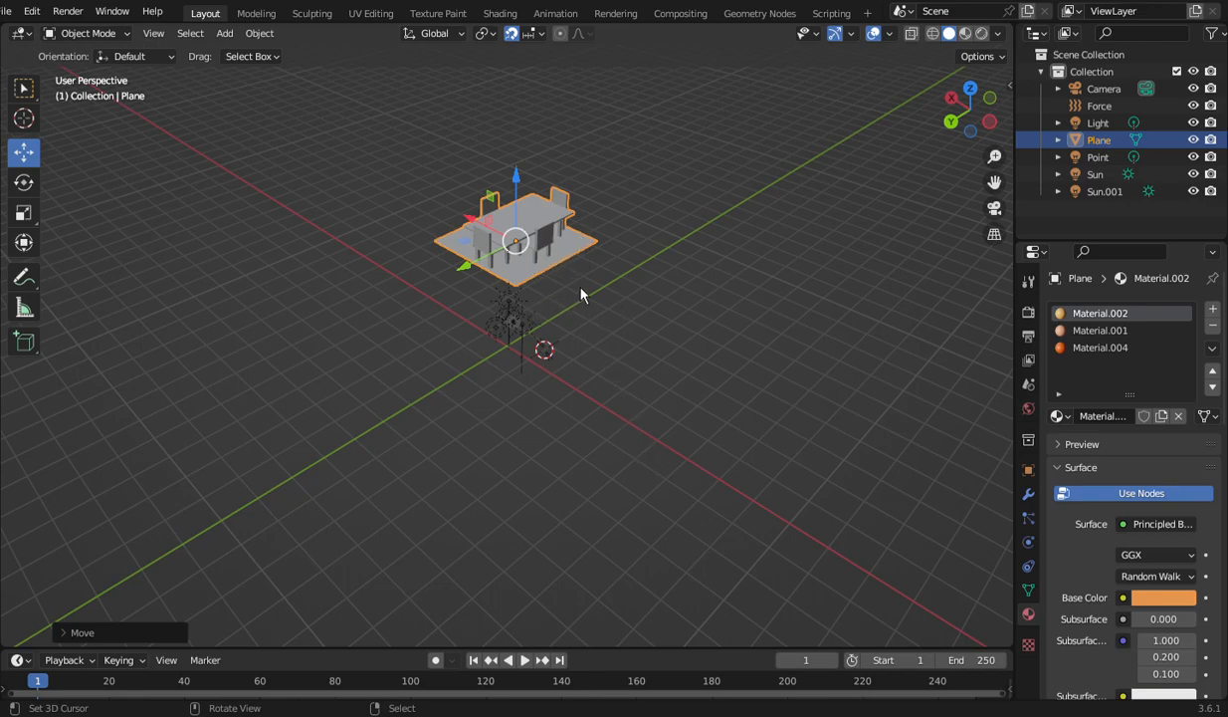
pyautogui.scroll(2, 741, 468)
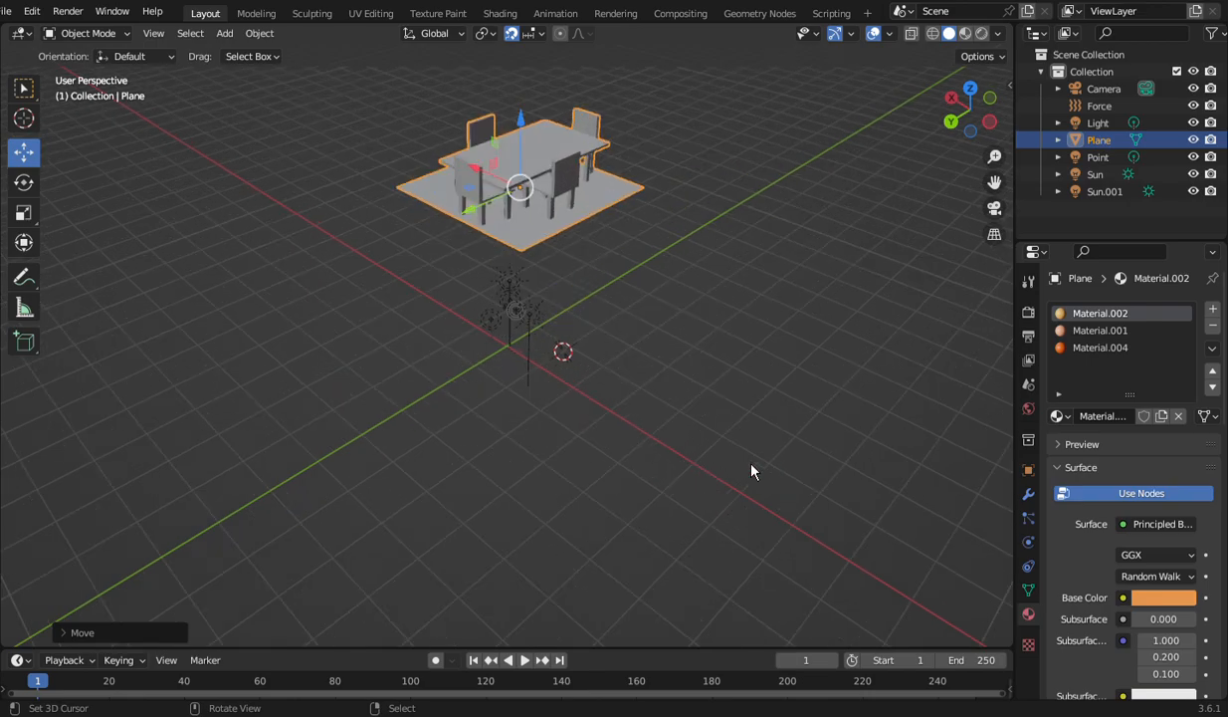
pyautogui.moveTo(948, 97); pyautogui.dragTo(924, 94)
pyautogui.scroll(2, 653, 240)
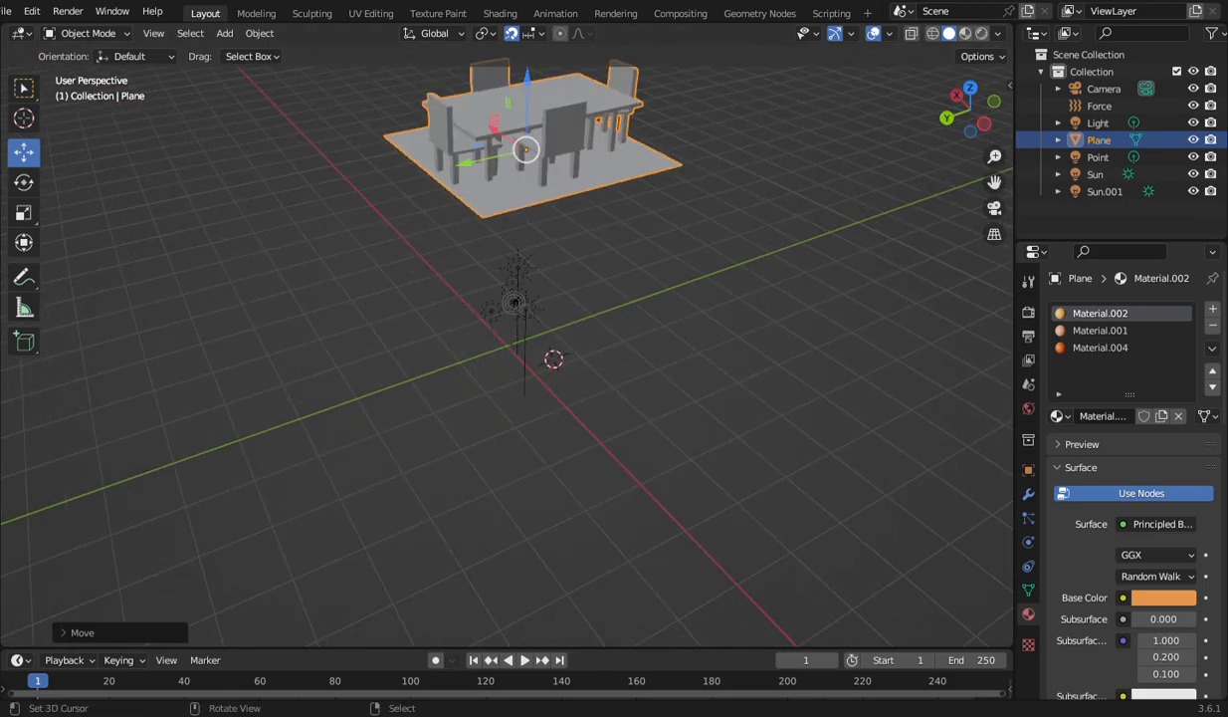
pyautogui.click(106, 39)
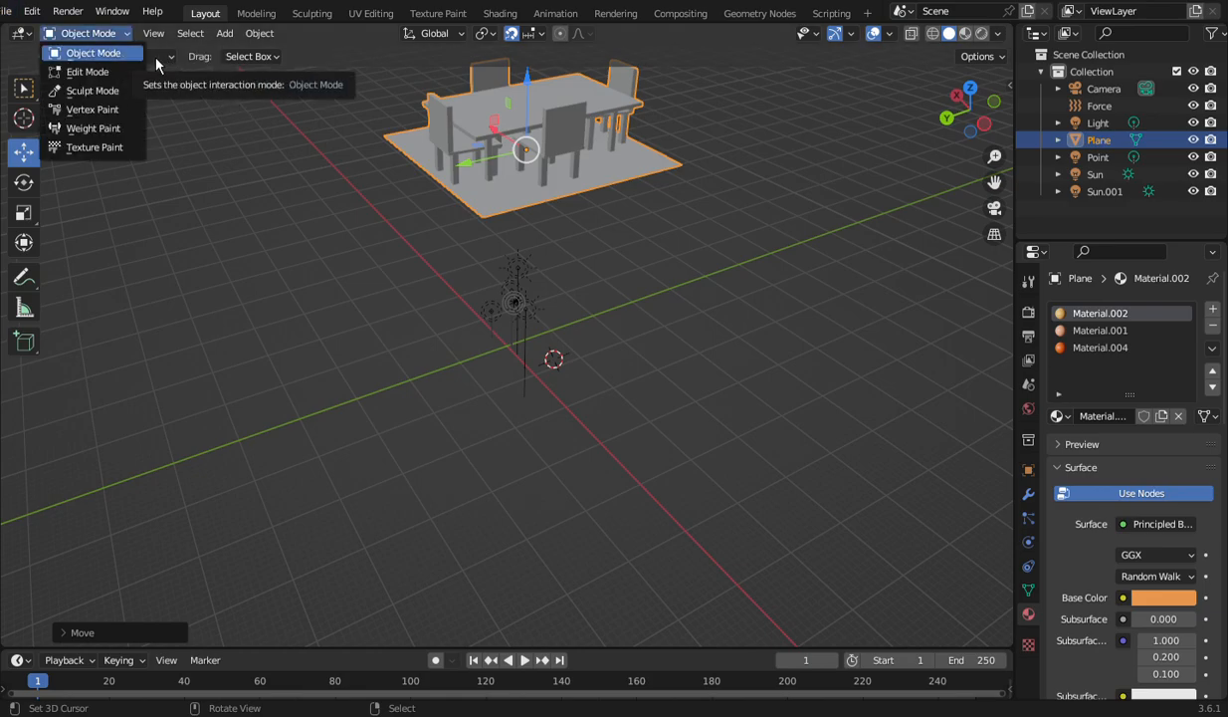
pyautogui.click(126, 56)
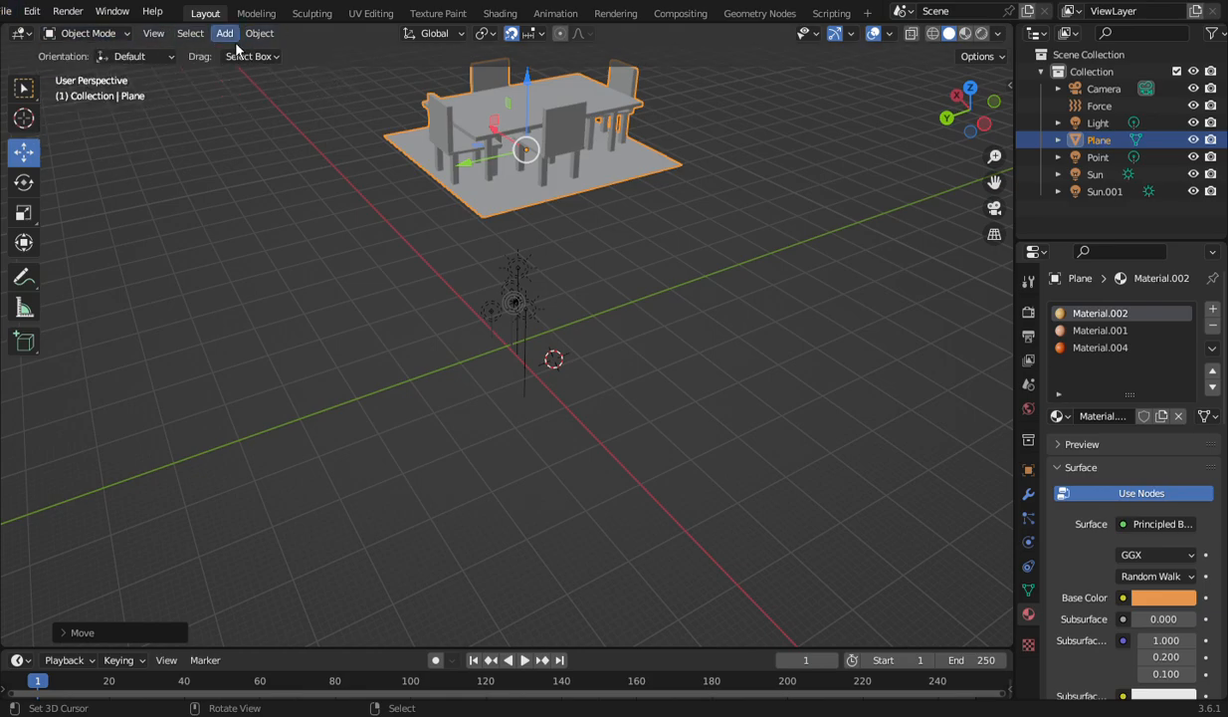
pyautogui.click(233, 38)
pyautogui.moveTo(323, 60)
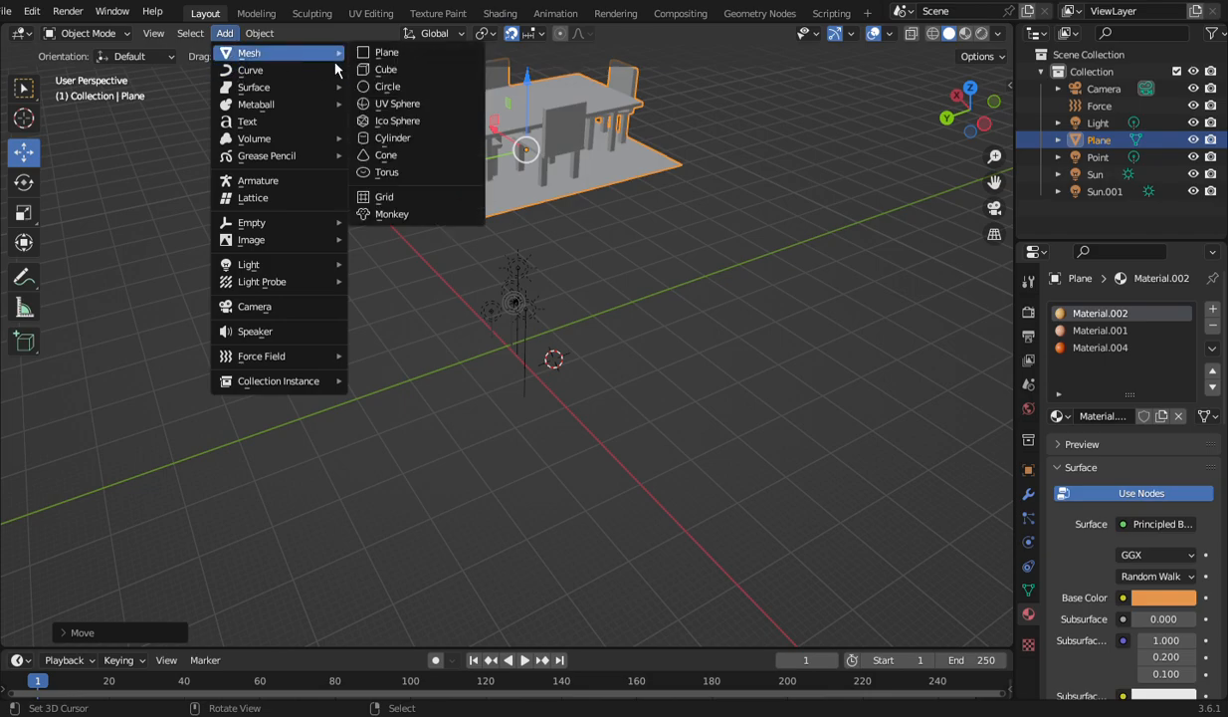
pyautogui.click(407, 80)
pyautogui.moveTo(970, 107); pyautogui.dragTo(938, 117)
pyautogui.scroll(10, 610, 388)
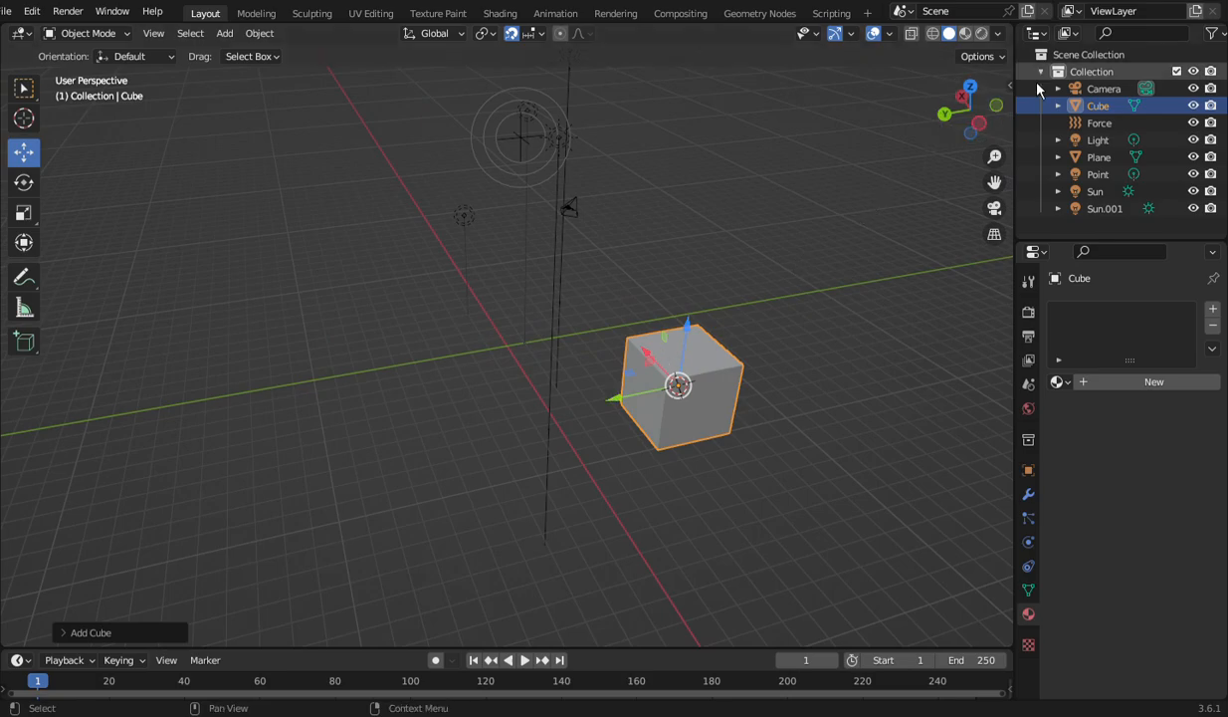
pyautogui.moveTo(971, 127); pyautogui.dragTo(917, 127)
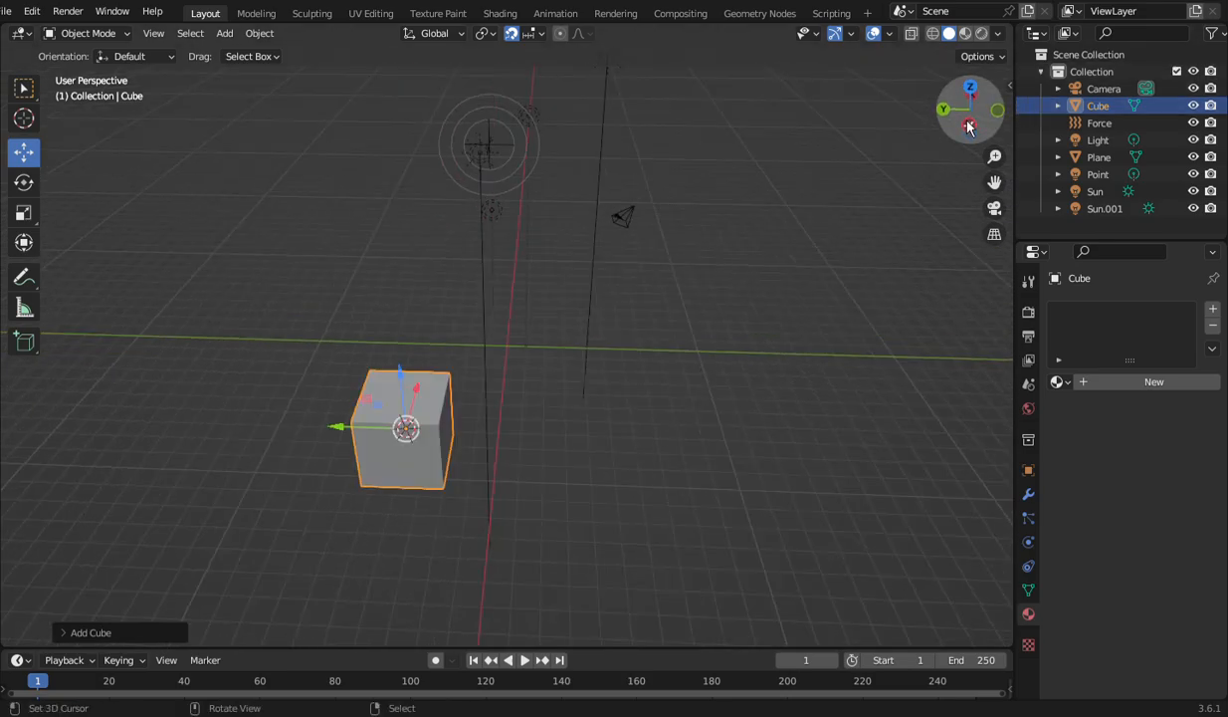
pyautogui.press('Delete')
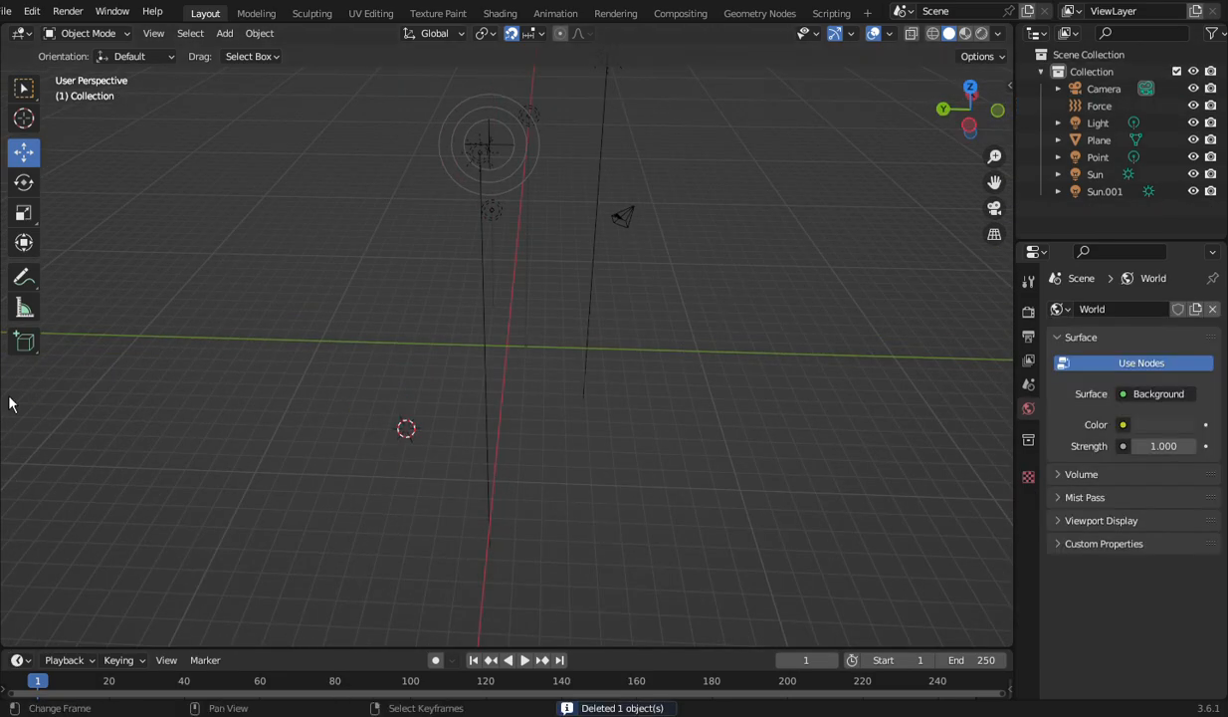
# Step: Add a cylinder mesh at the 3D cursor and set its vertex count to 5
pyautogui.click(232, 36)
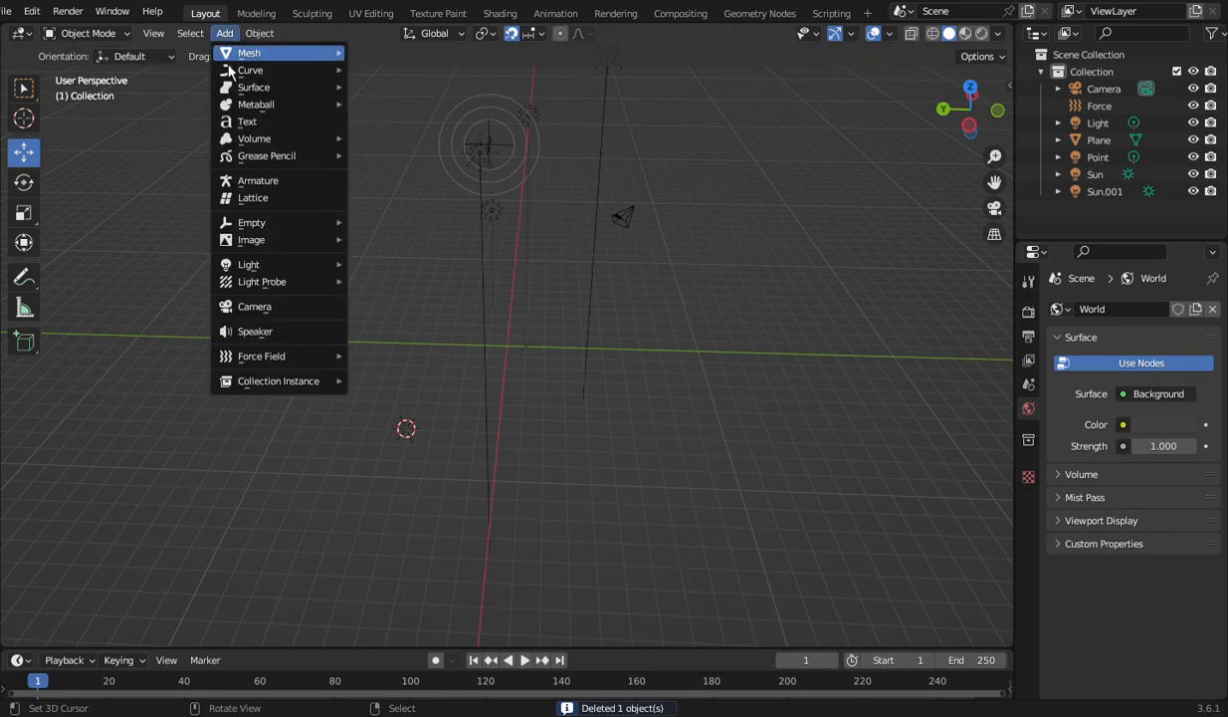
pyautogui.moveTo(261, 51)
pyautogui.click(443, 140)
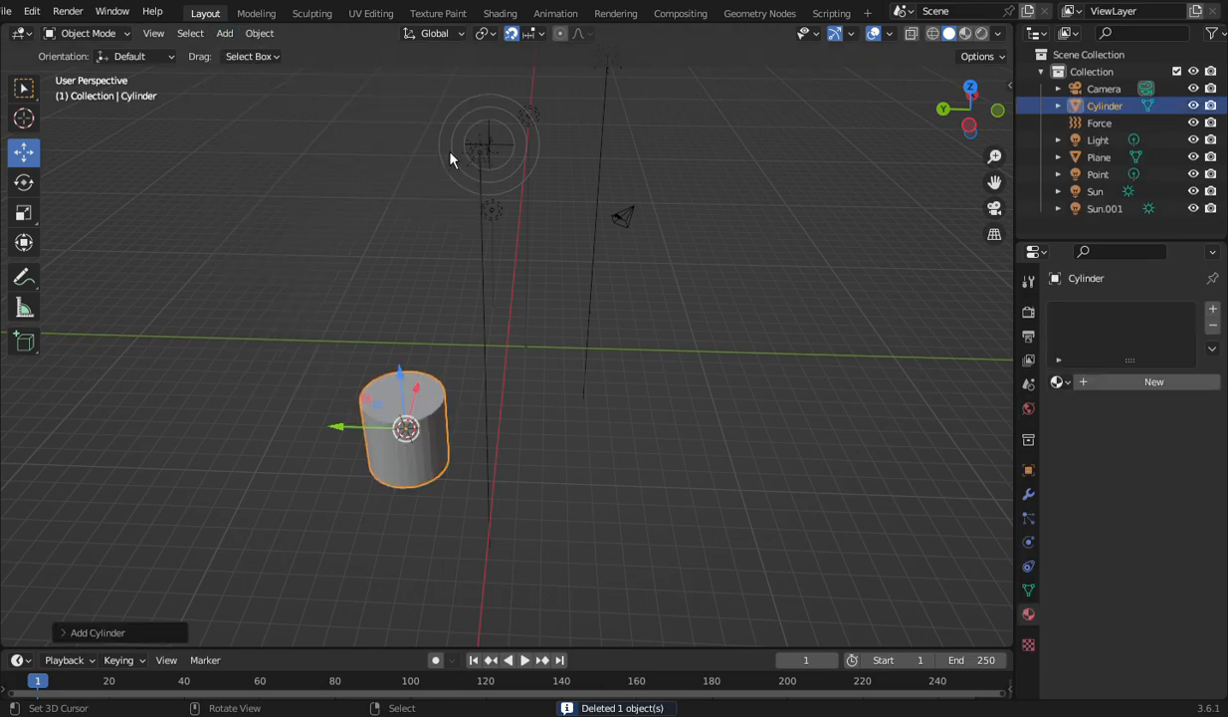
pyautogui.scroll(4, 697, 269)
pyautogui.moveTo(963, 112)
pyautogui.mouseDown()
pyautogui.moveTo(993, 139)
pyautogui.moveTo(951, 112)
pyautogui.mouseUp()
pyautogui.click(82, 639)
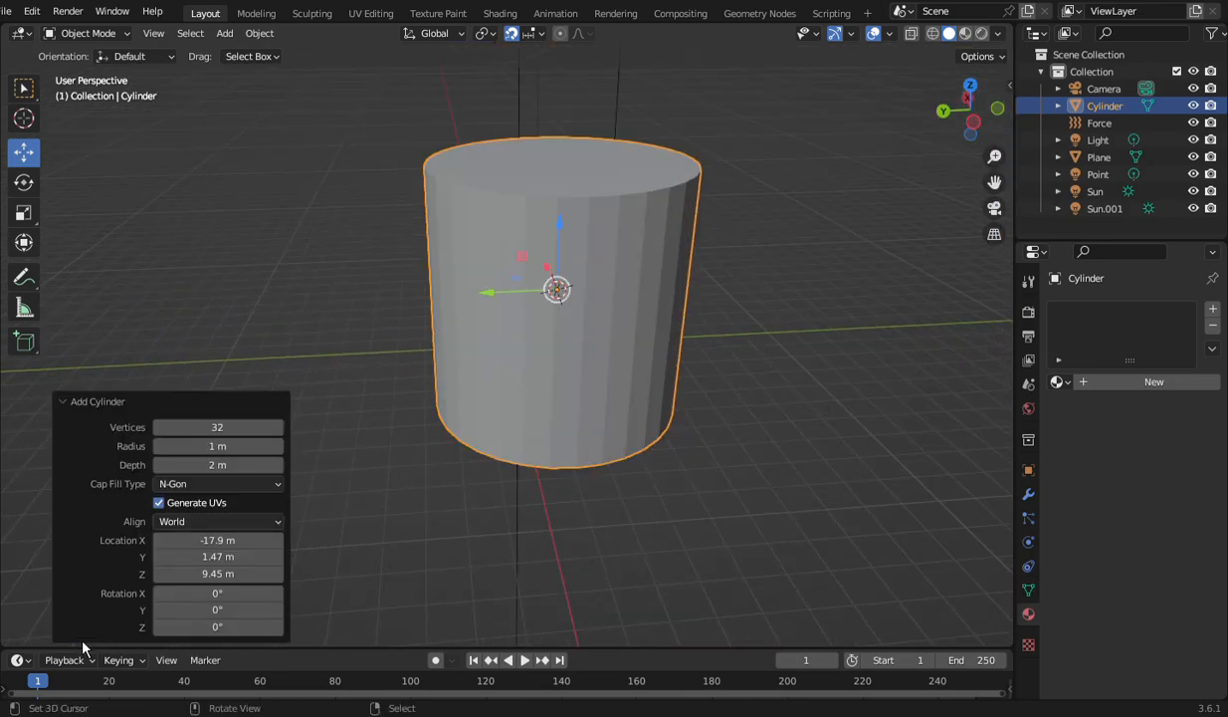
pyautogui.click(232, 430)
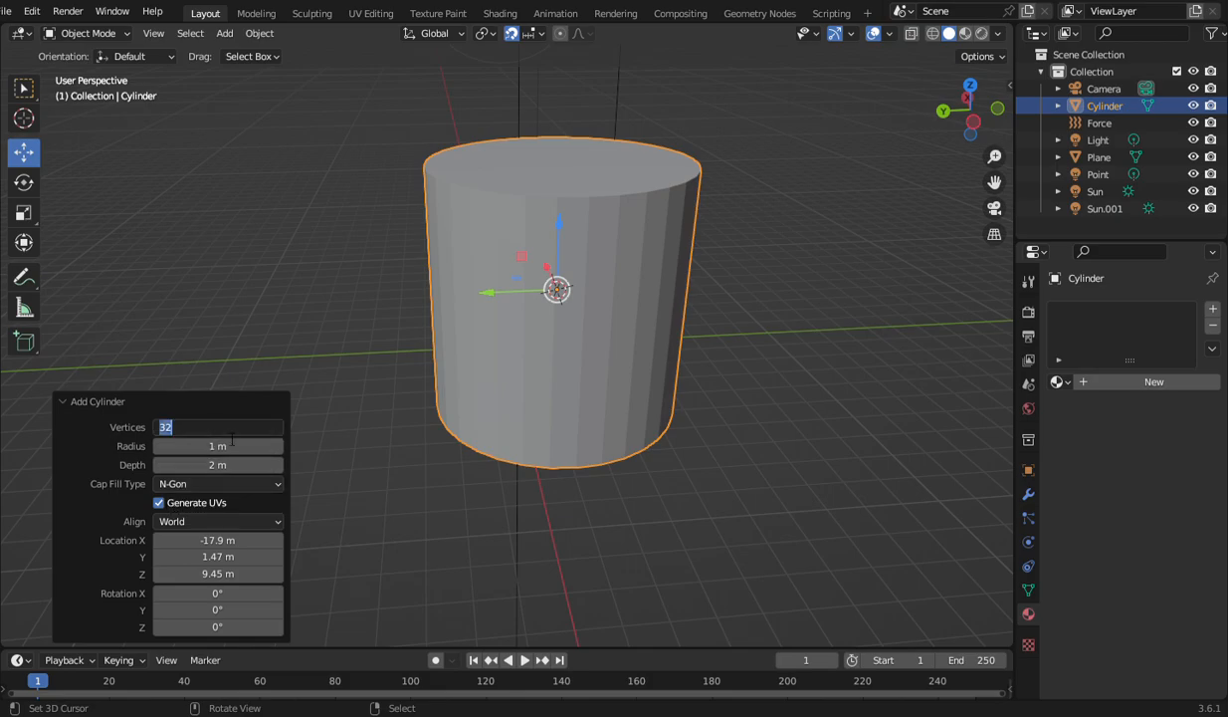
pyautogui.press('BackSpace')
pyautogui.press('Return')
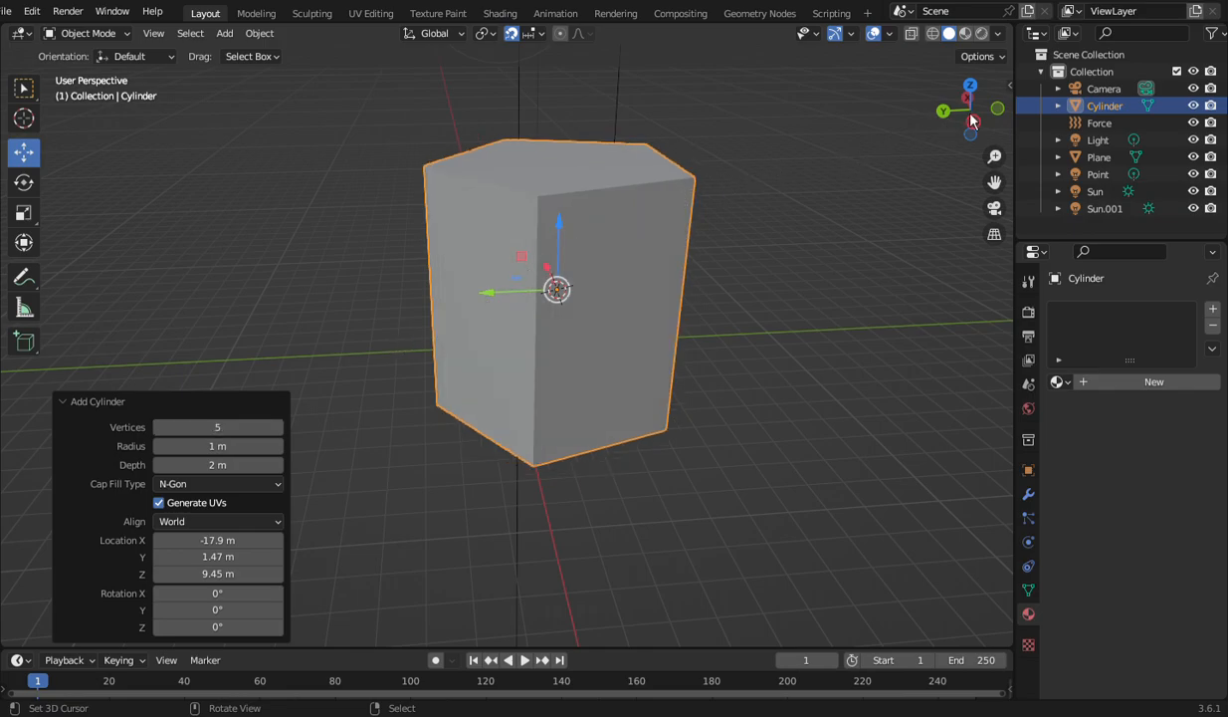
# Step: Move the five-sided cylinder -5 m along the global X axis
pyautogui.press('Home')
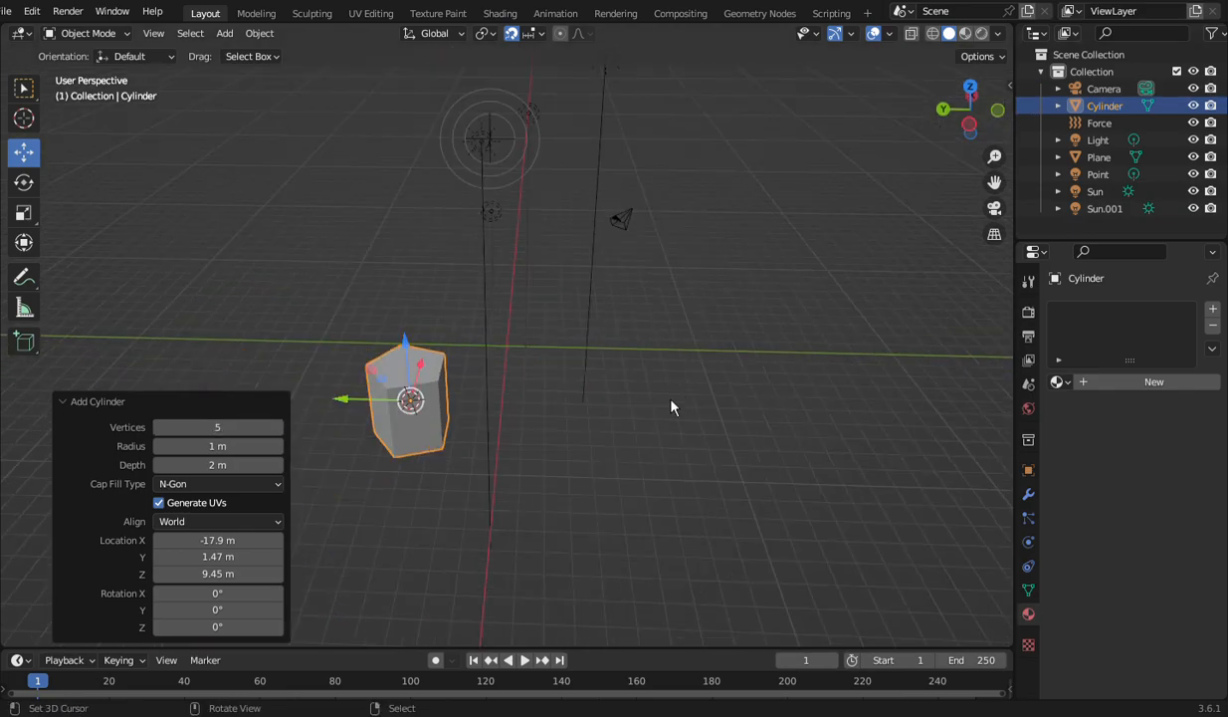
pyautogui.write('gx')
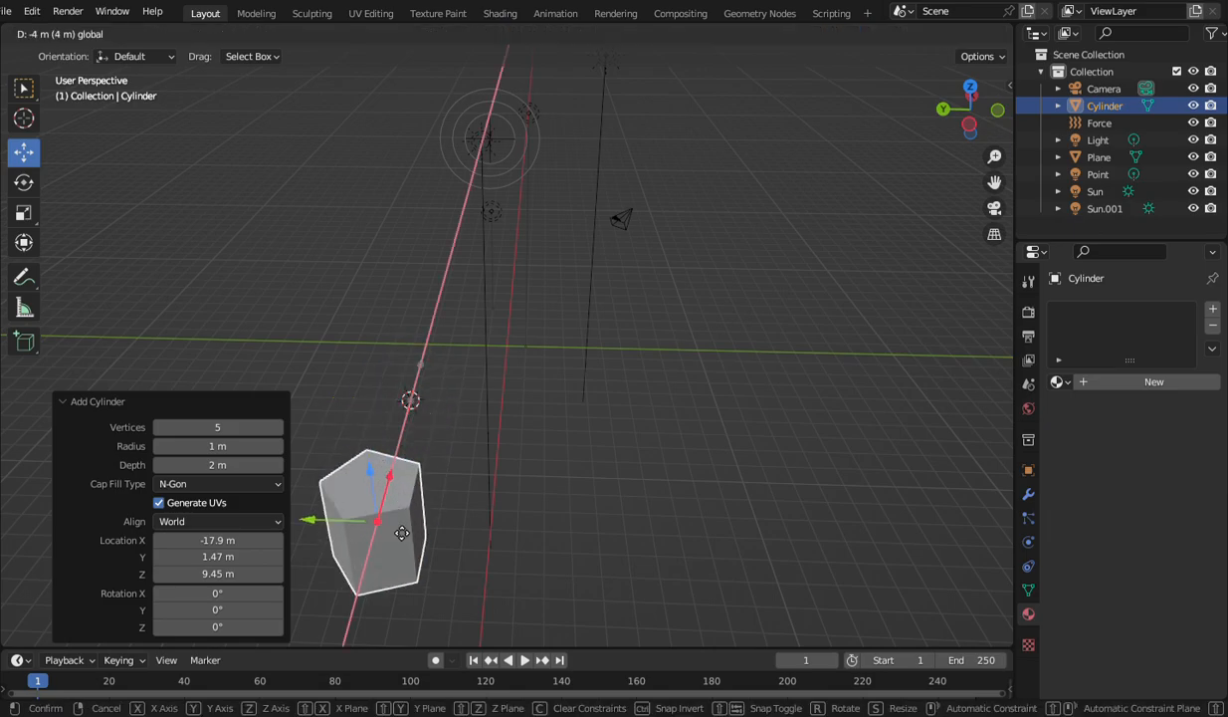
pyautogui.write('-5')
pyautogui.press('Return')
pyautogui.moveTo(980, 111)
pyautogui.mouseDown()
pyautogui.moveTo(964, 103)
pyautogui.moveTo(980, 61)
pyautogui.moveTo(995, 83)
pyautogui.moveTo(959, 121)
pyautogui.mouseUp()
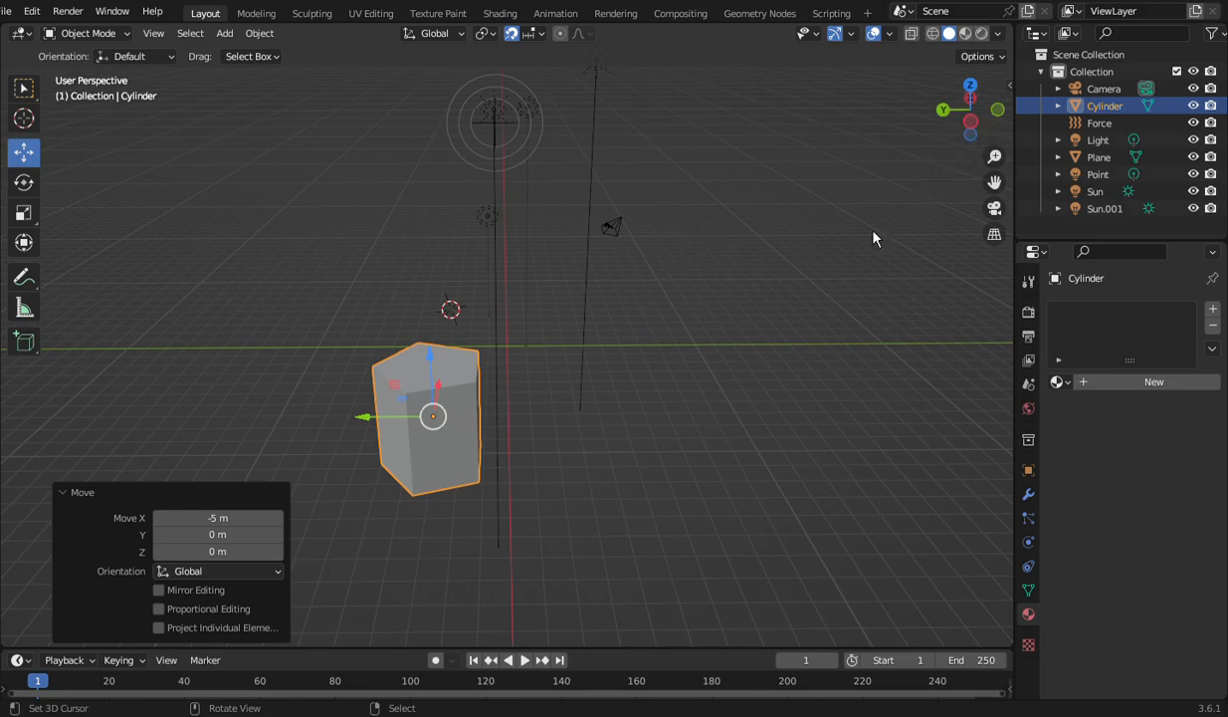
pyautogui.scroll(3, 853, 252)
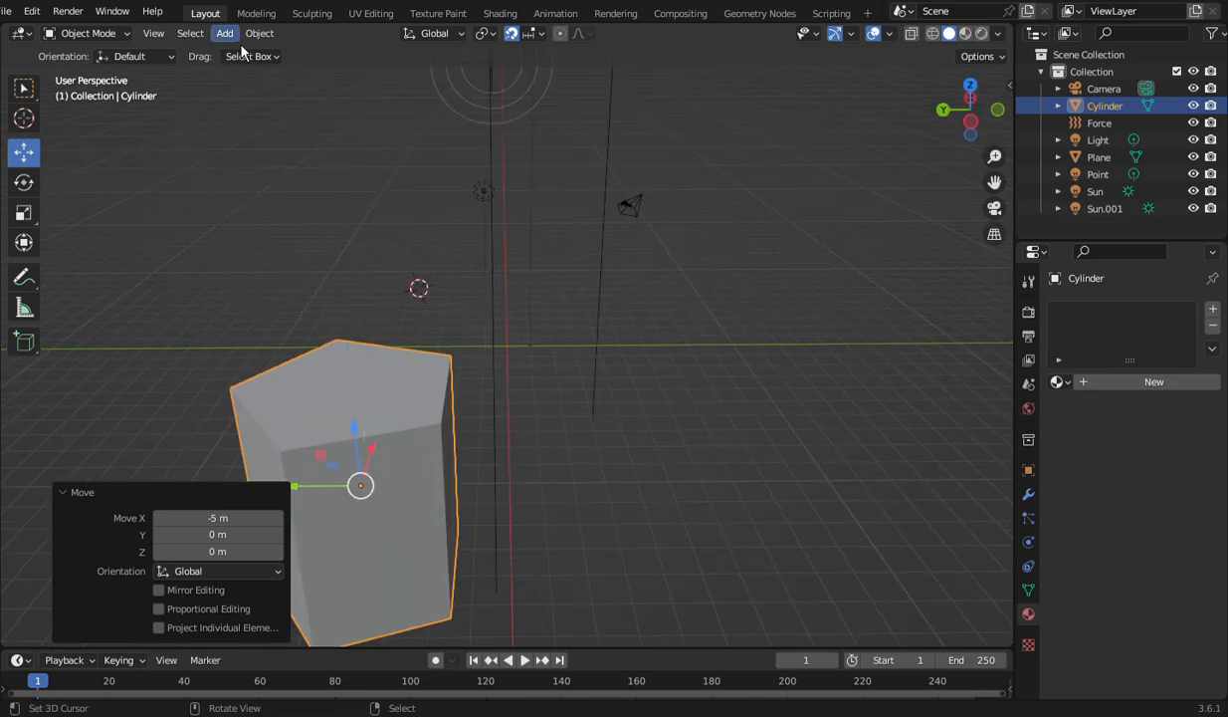
# Step: Add a Mirror modifier to the five-sided cylinder and set it to mirror on the Y axis only
pyautogui.rightClick(454, 474)
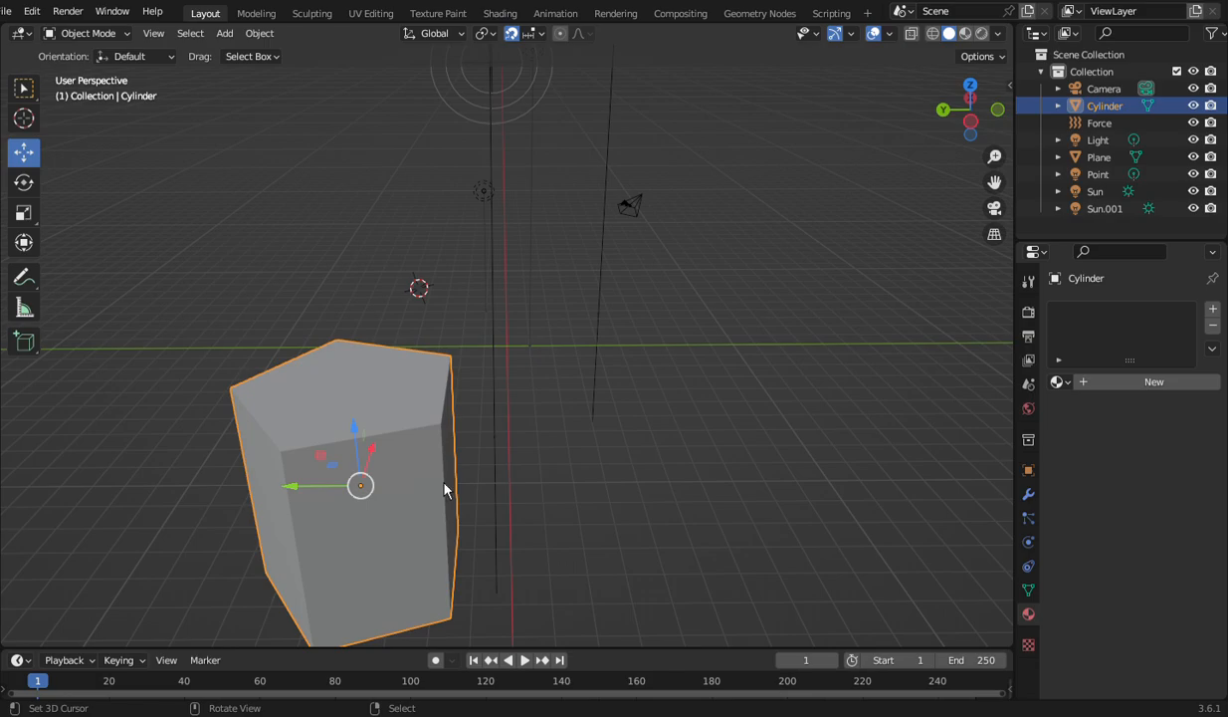
pyautogui.click(1029, 494)
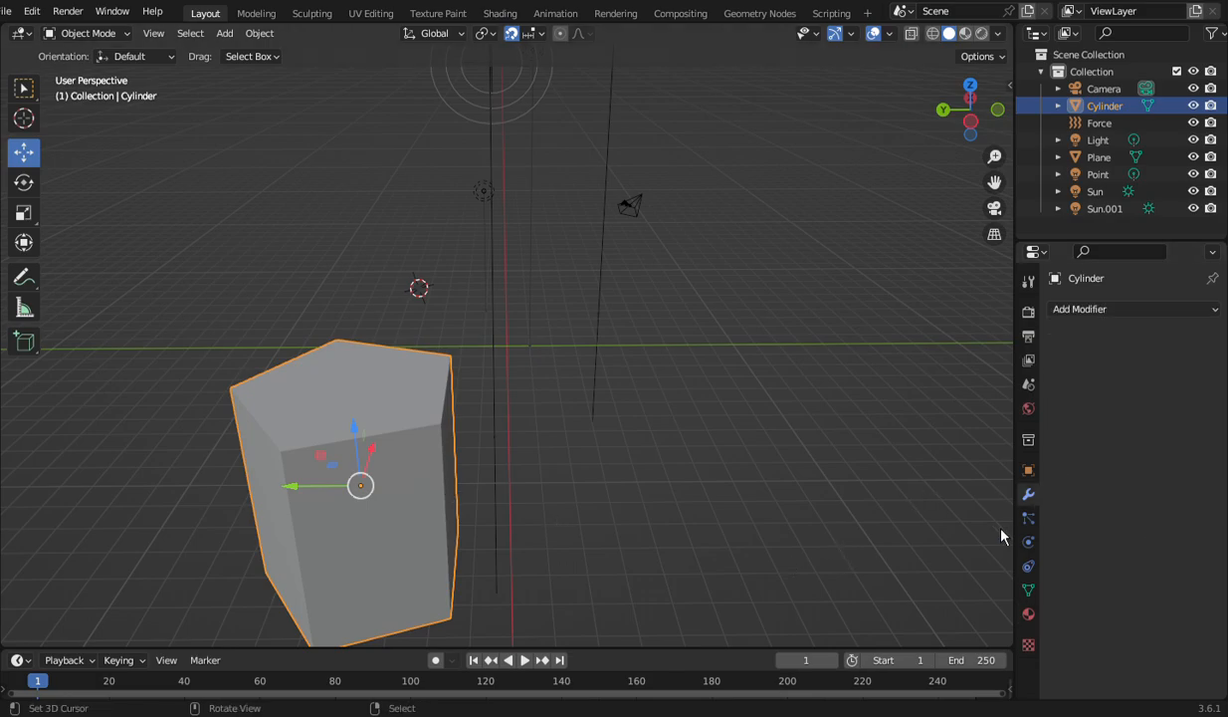
pyautogui.scroll(-2, 1000, 529)
pyautogui.click(1135, 313)
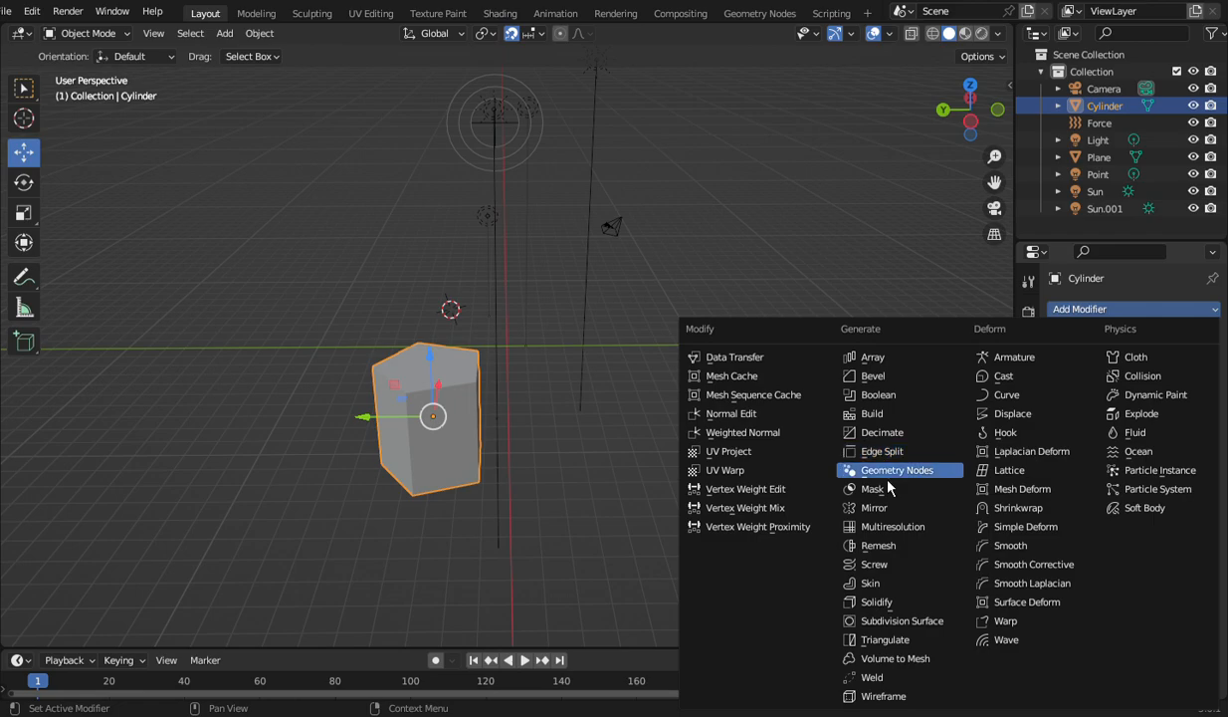
pyautogui.click(899, 509)
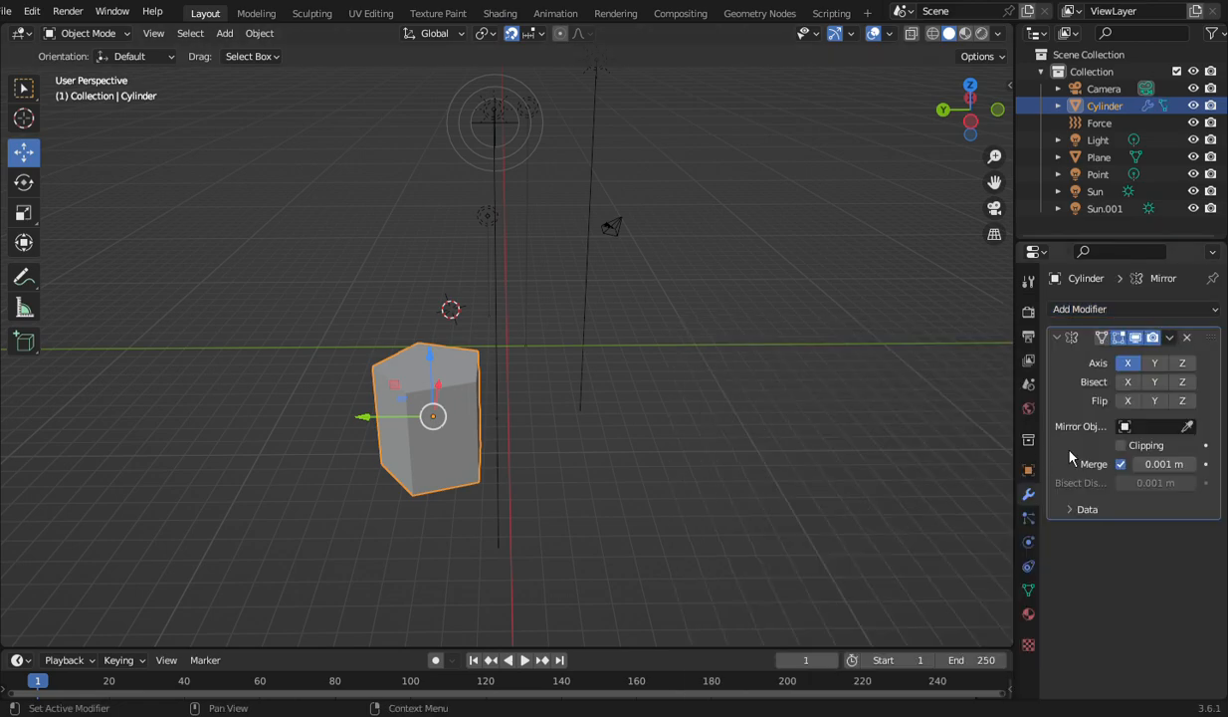
pyautogui.click(1157, 368)
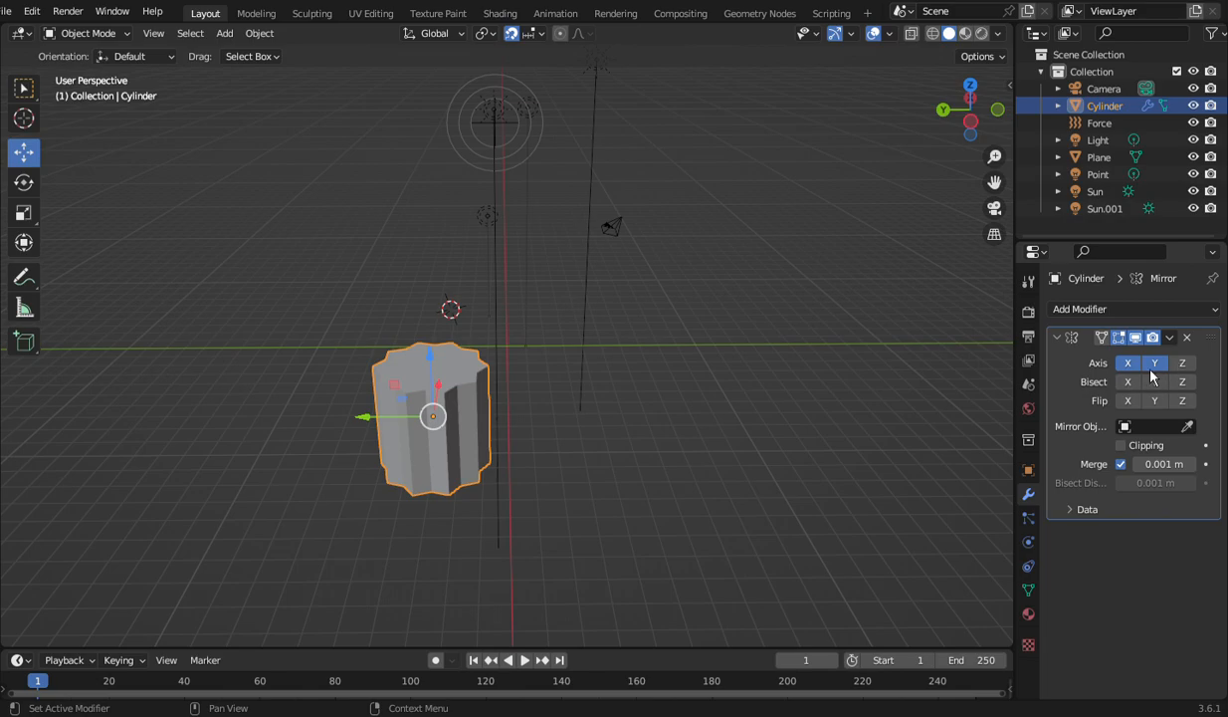
pyautogui.click(1134, 367)
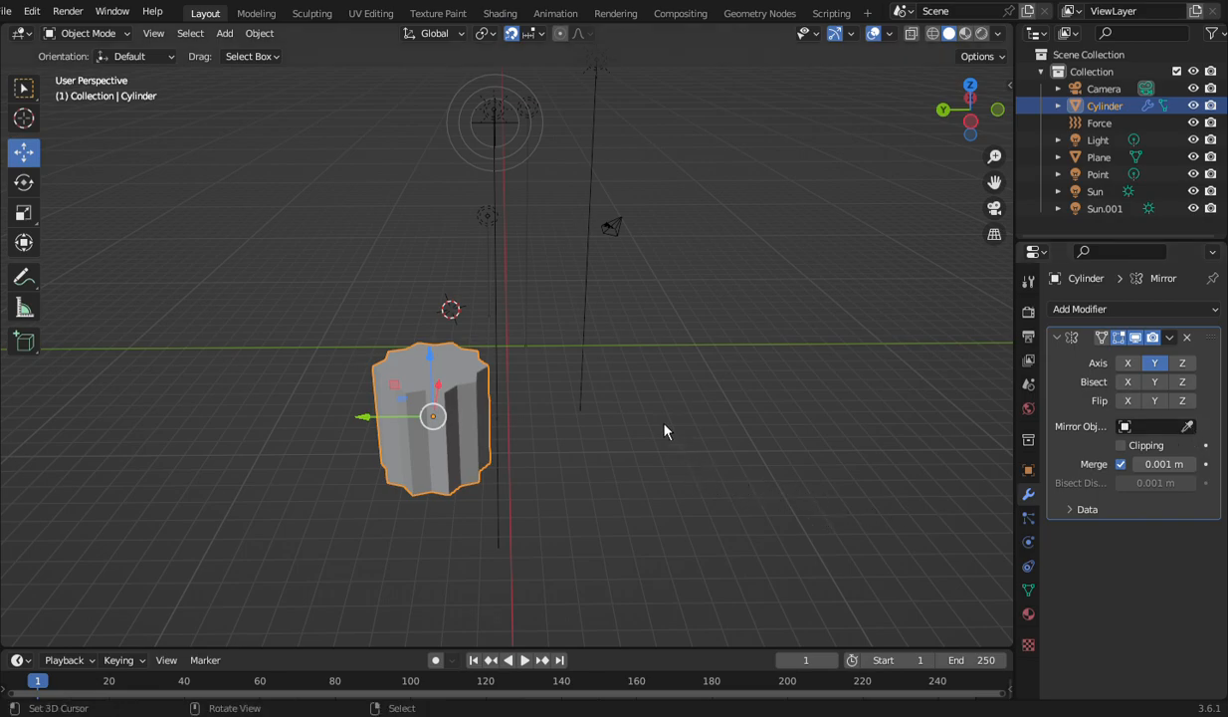
pyautogui.press('g')
pyautogui.click(475, 411)
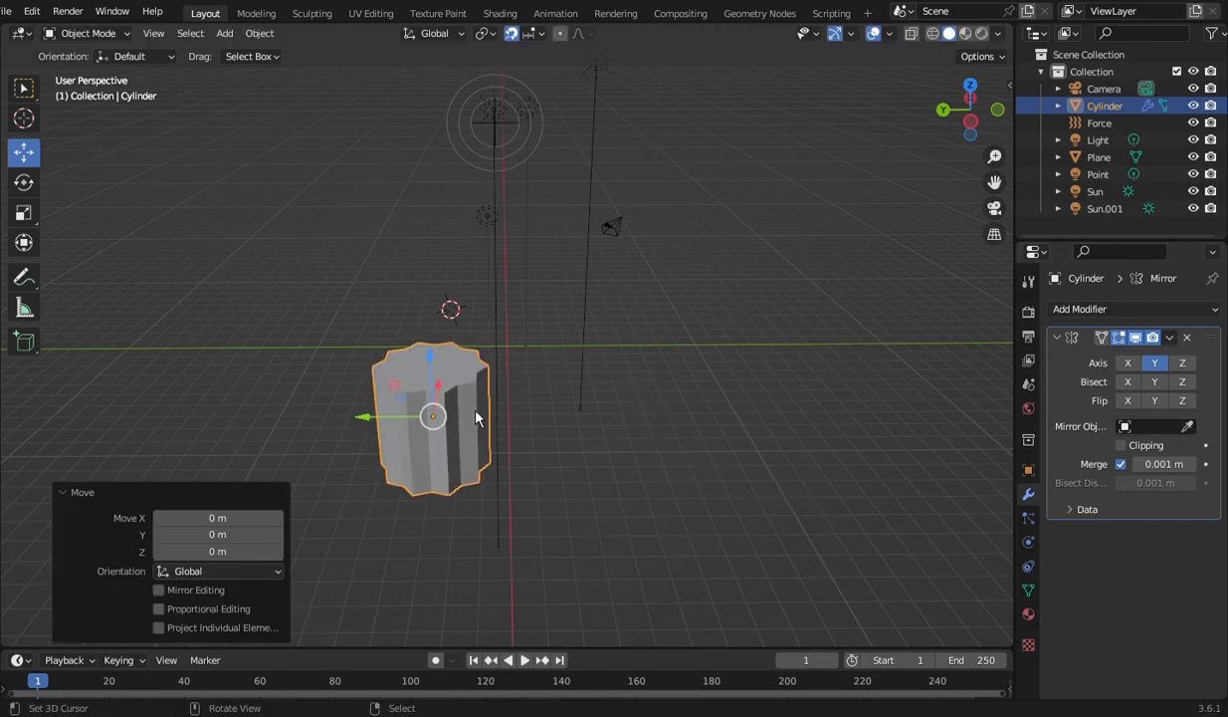
pyautogui.scroll(2, 475, 411)
pyautogui.scroll(-1, 476, 411)
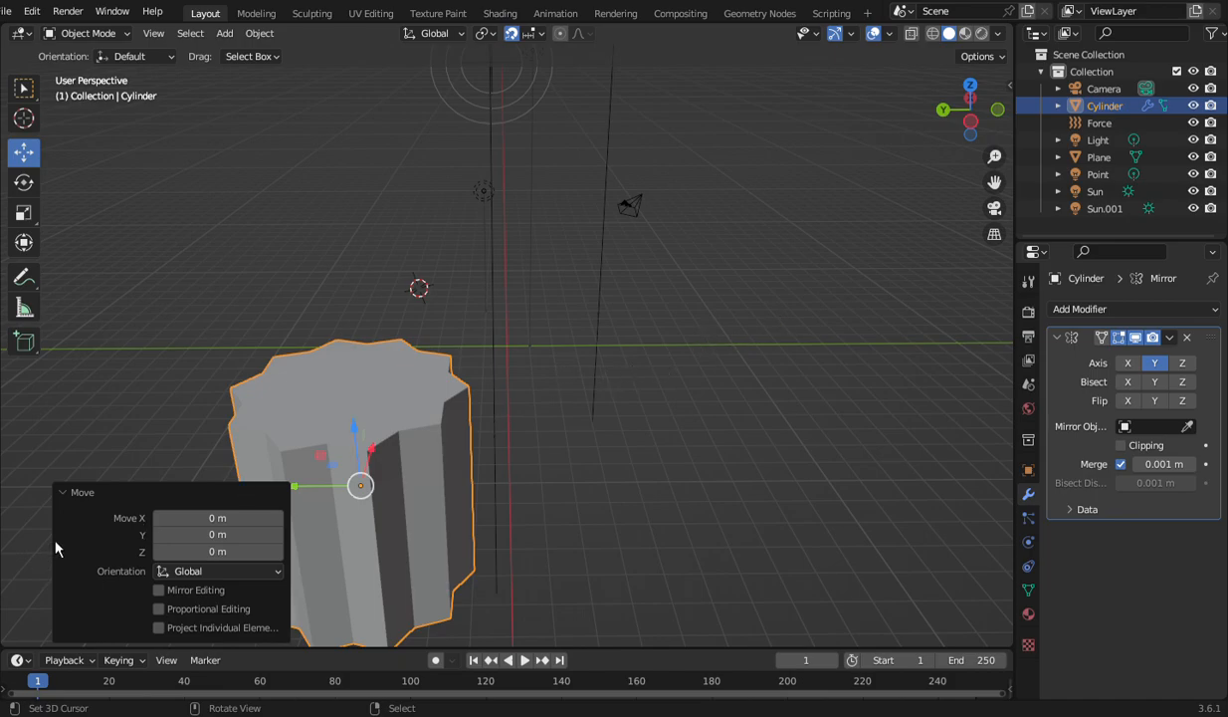
# Step: Delete the mirrored cylinder and add a fresh five-sided cylinder mesh at the 3D cursor
pyautogui.press('Delete')
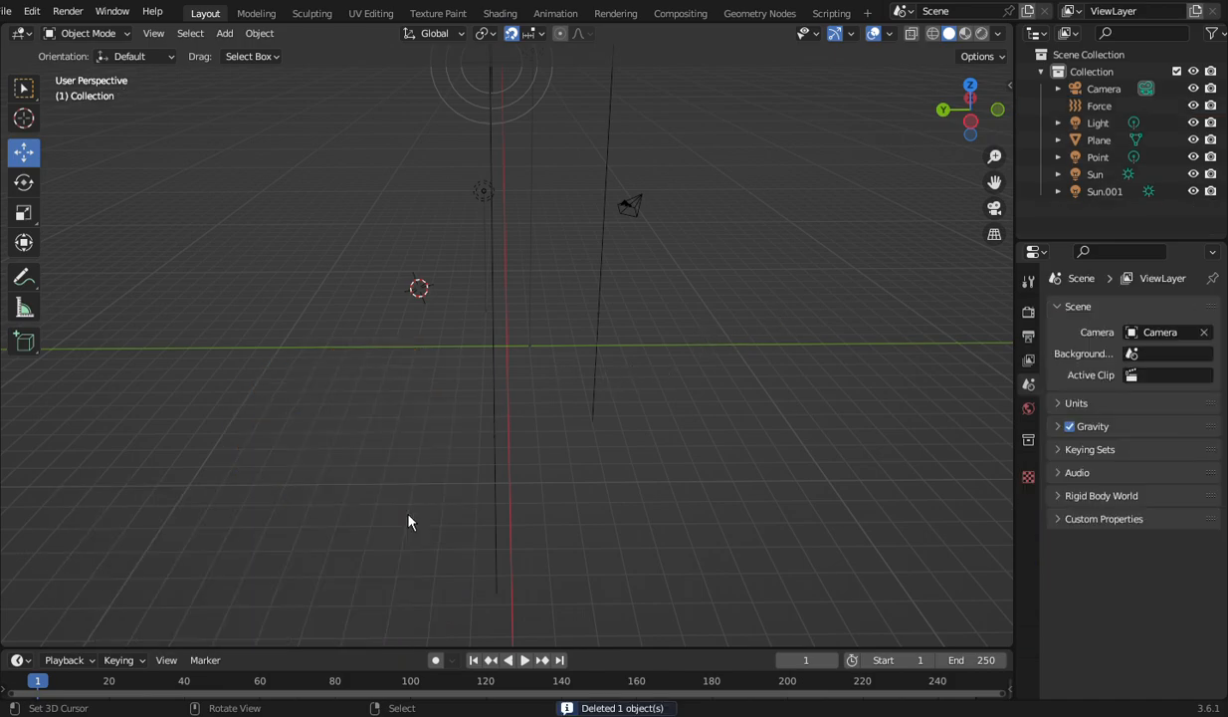
pyautogui.click(225, 32)
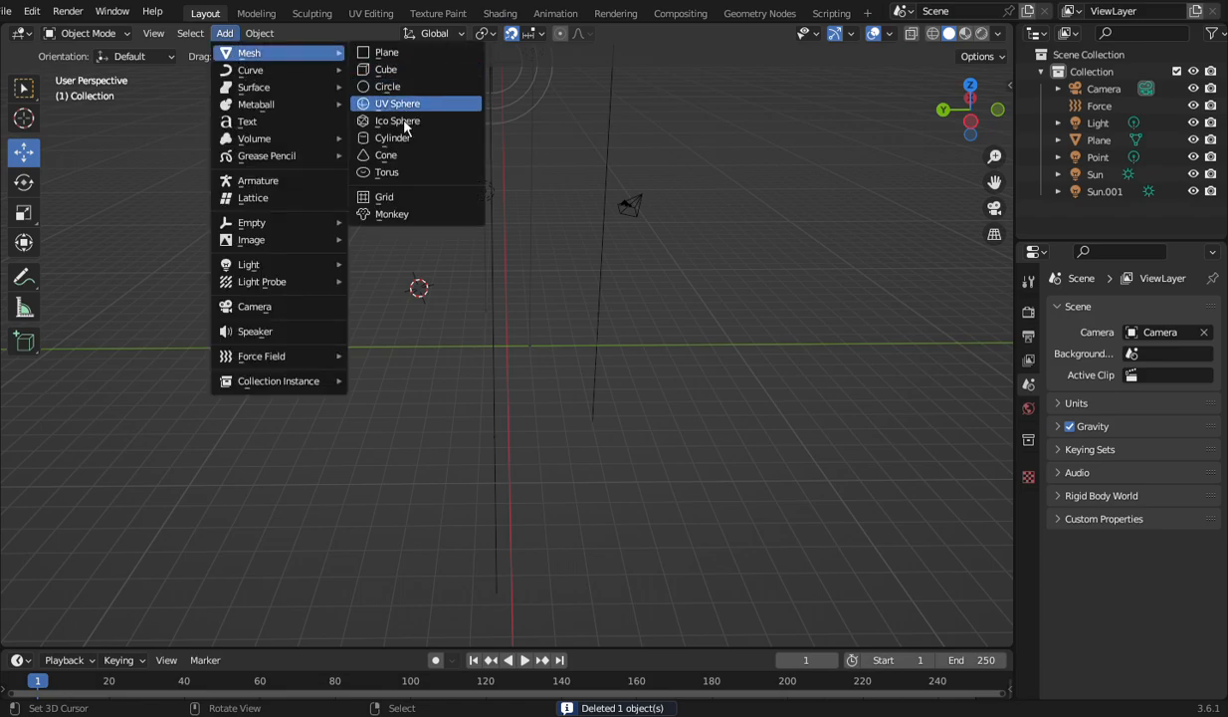
pyautogui.click(411, 140)
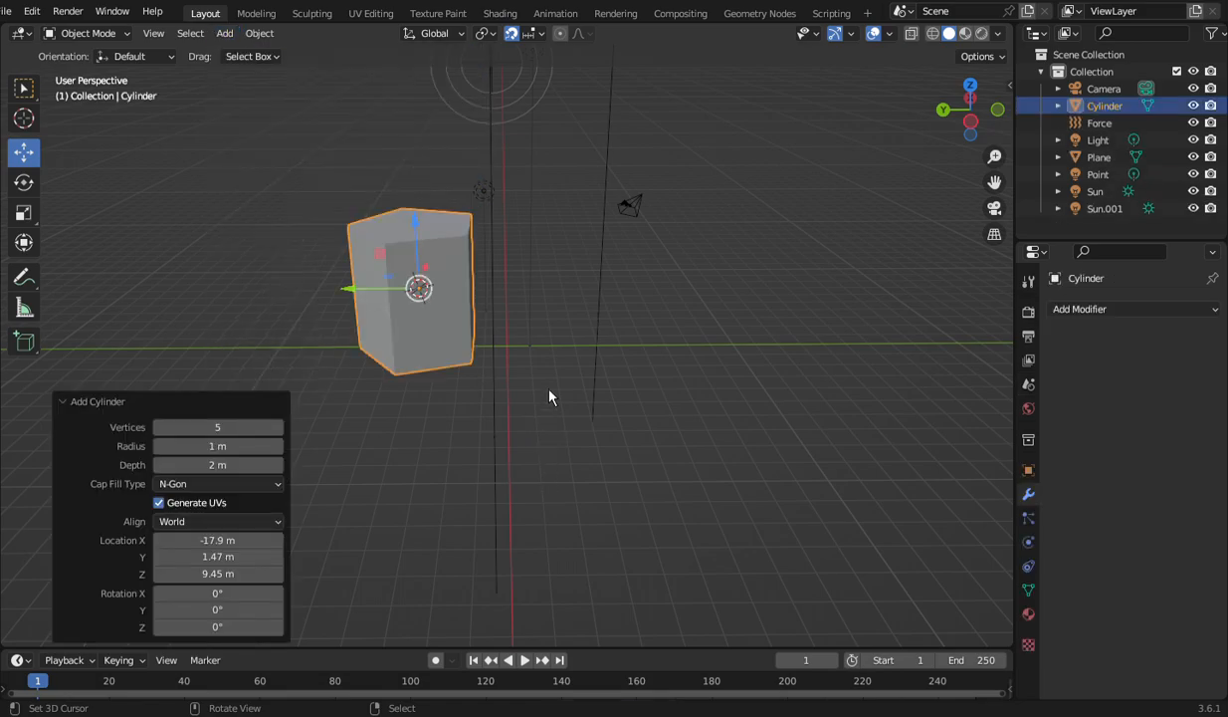
pyautogui.click(422, 463)
pyautogui.rightClick(333, 468)
# Step: Duplicate the five-sided cylinder and move the copy along the global Y axis so it stands beside the original
pyautogui.moveTo(967, 112); pyautogui.dragTo(226, 283)
pyautogui.click(191, 293)
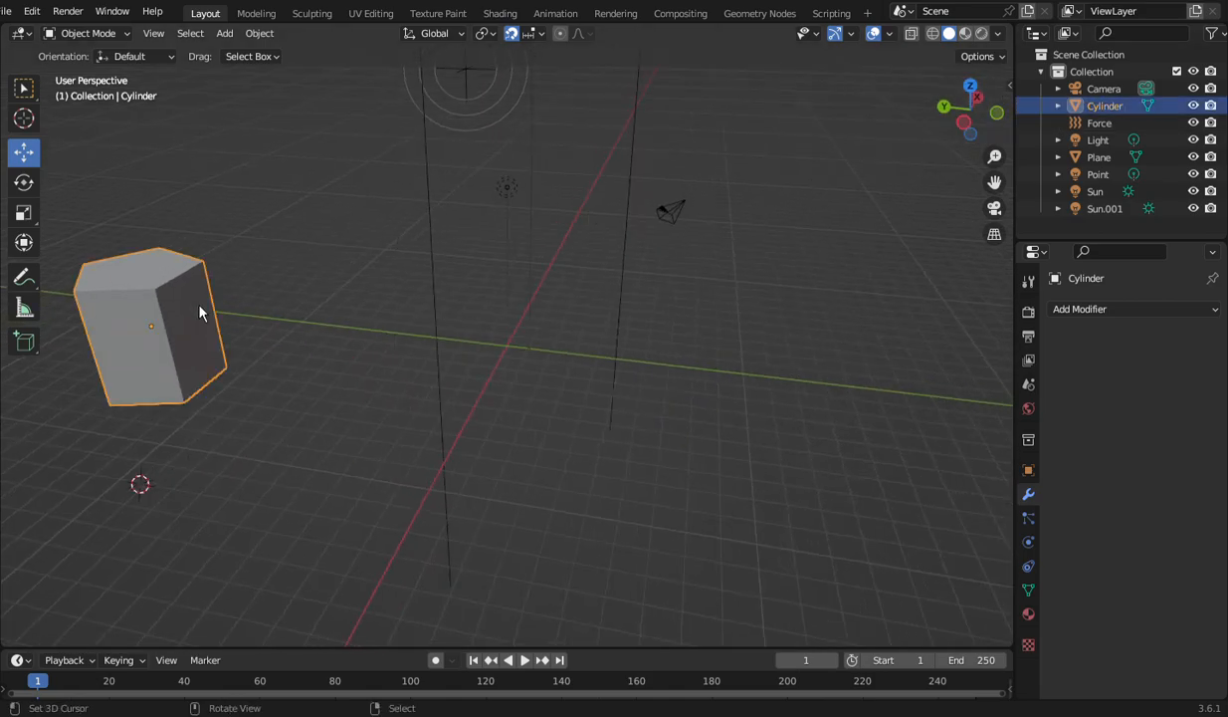
pyautogui.hotkey('shift', 'd')
pyautogui.click(187, 355)
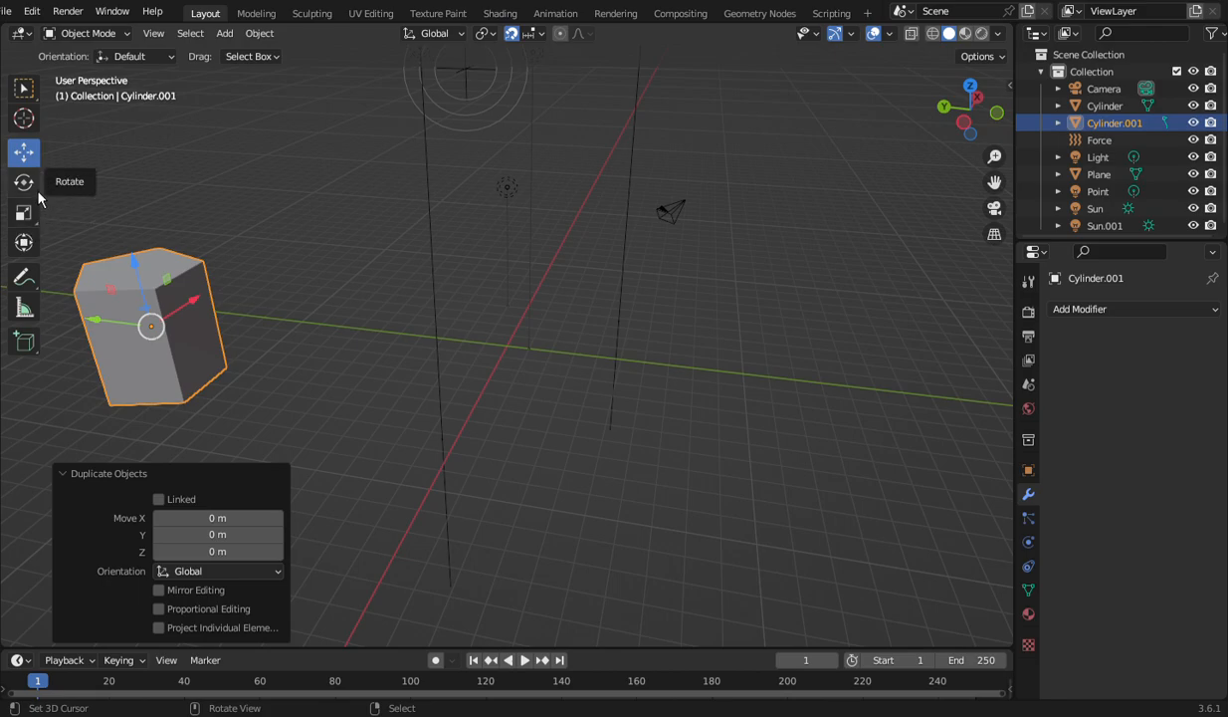
pyautogui.moveTo(98, 319); pyautogui.dragTo(286, 357)
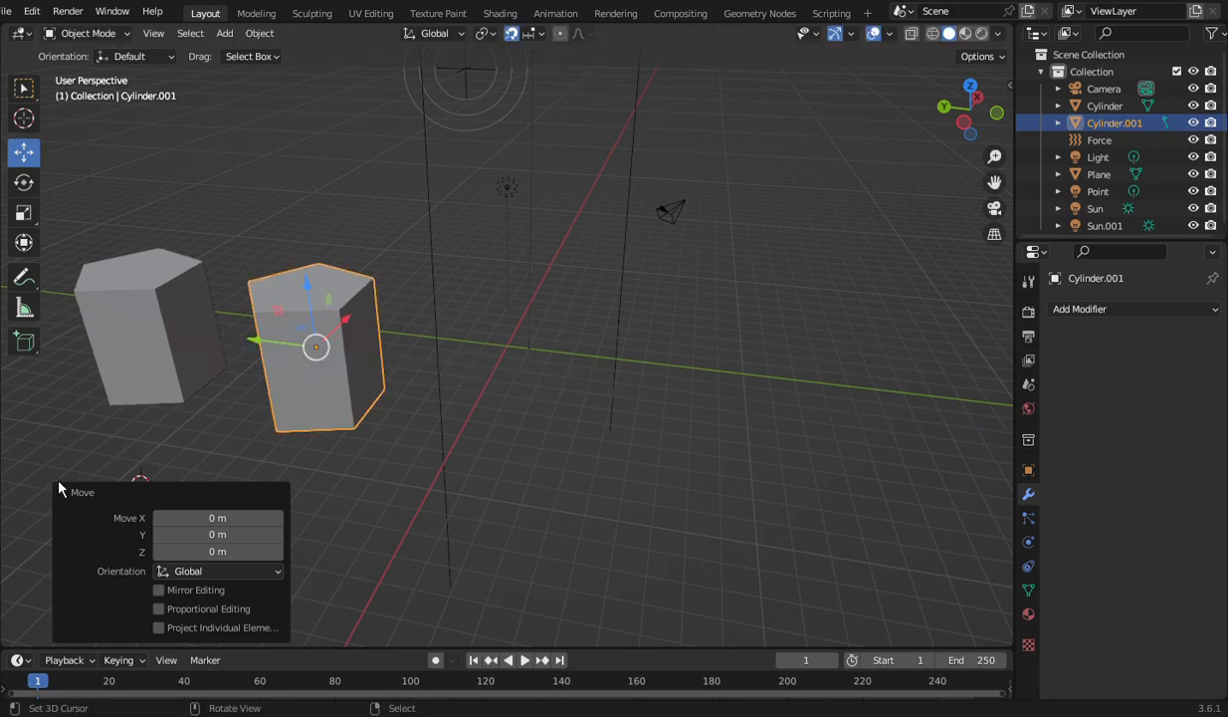
pyautogui.click(78, 496)
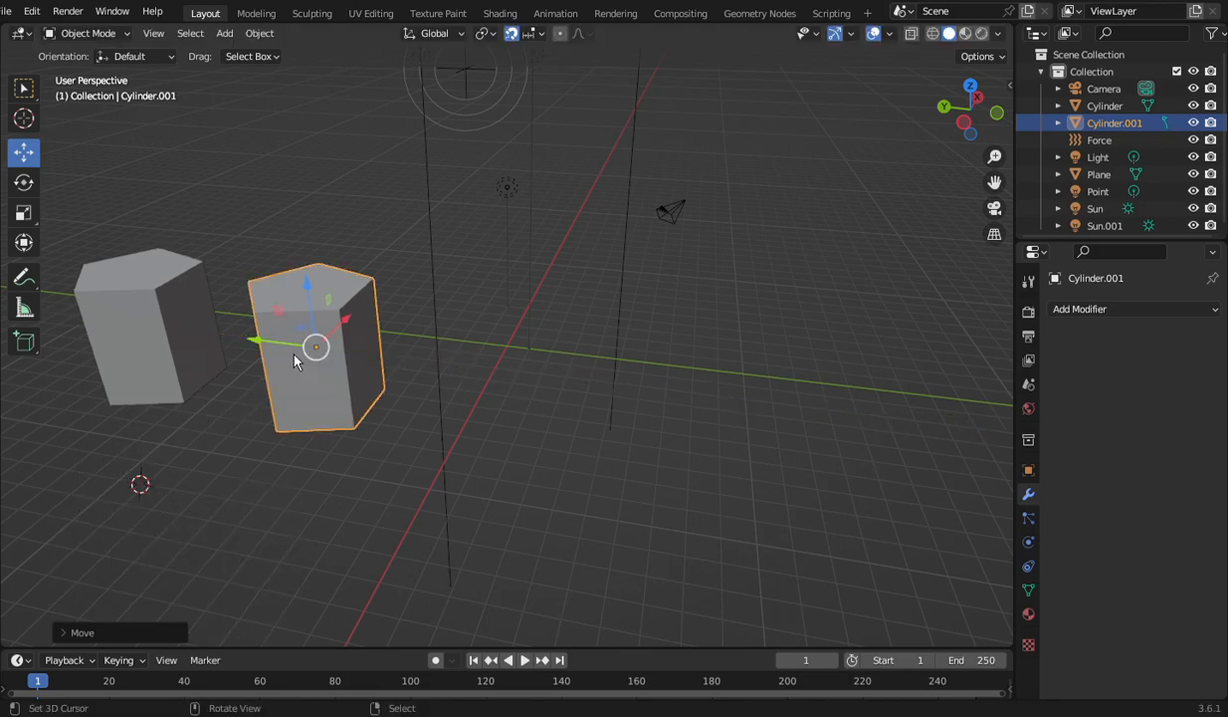
# Step: With snapping off, move the copy further along the Y axis, widening the gap to the original cylinder
pyautogui.moveTo(294, 356); pyautogui.dragTo(318, 343)
pyautogui.moveTo(988, 133)
pyautogui.mouseDown()
pyautogui.moveTo(1005, 137)
pyautogui.moveTo(978, 149)
pyautogui.moveTo(975, 139)
pyautogui.mouseUp()
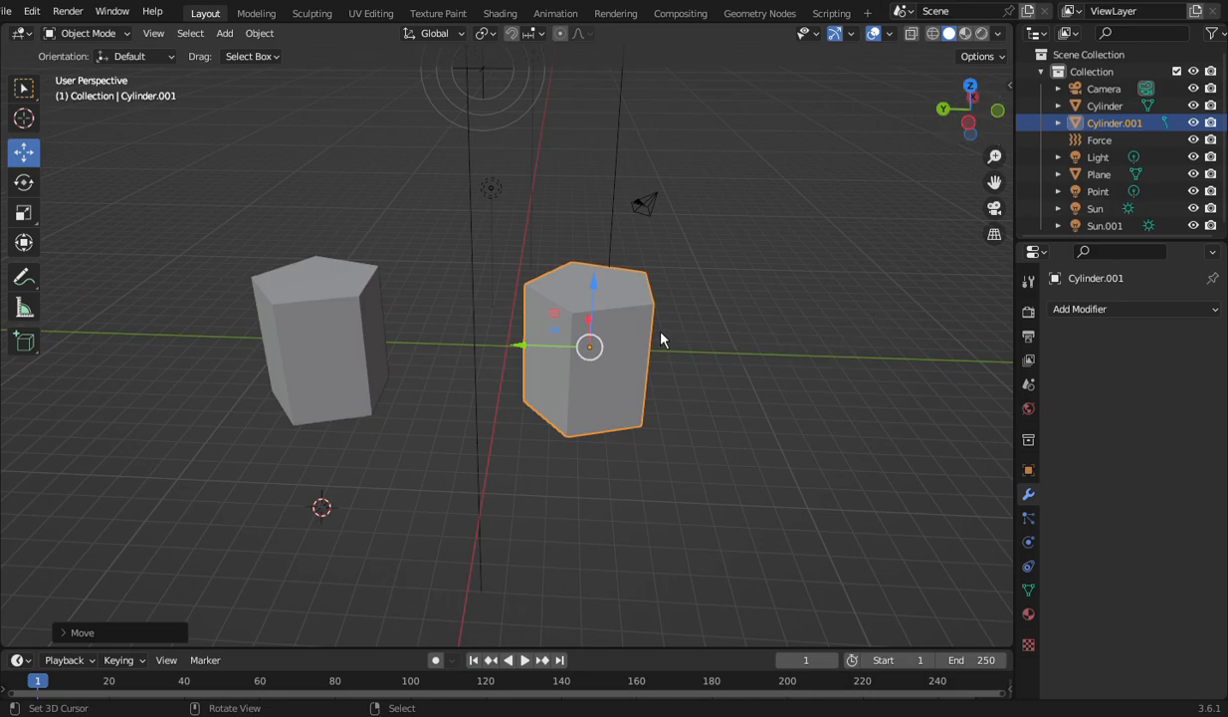
pyautogui.moveTo(513, 345); pyautogui.dragTo(532, 358)
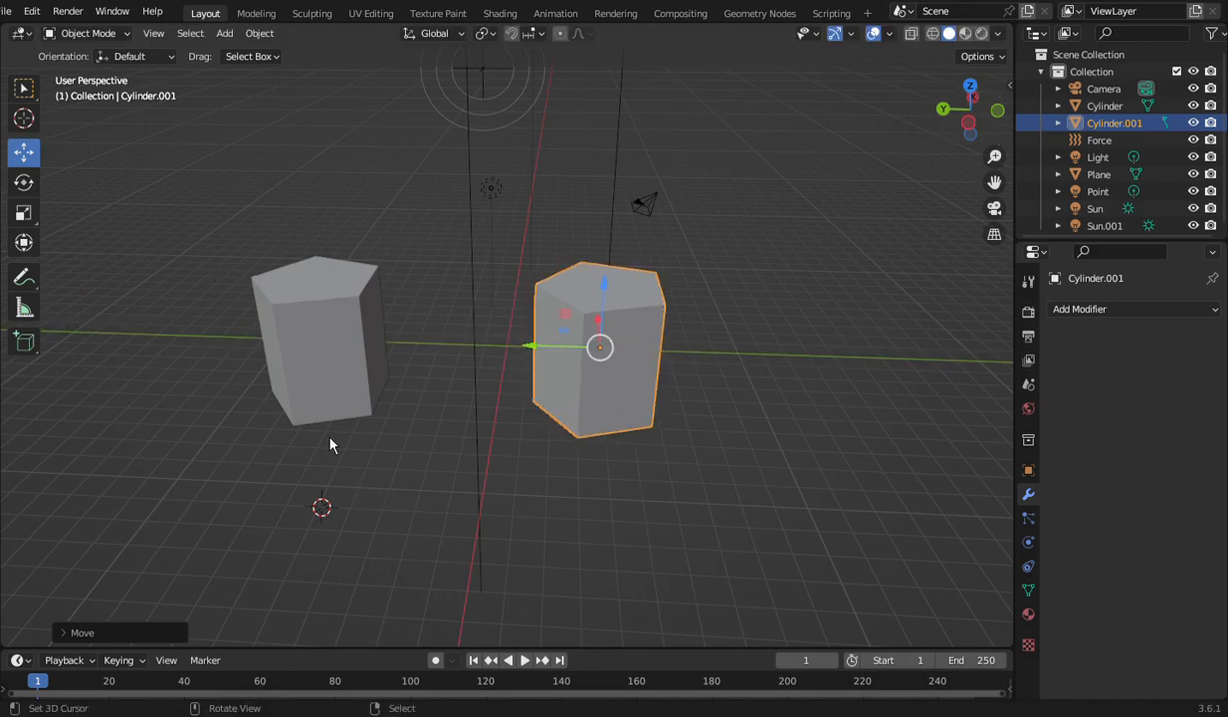
pyautogui.click(295, 359)
pyautogui.click(579, 385)
pyautogui.click(364, 356)
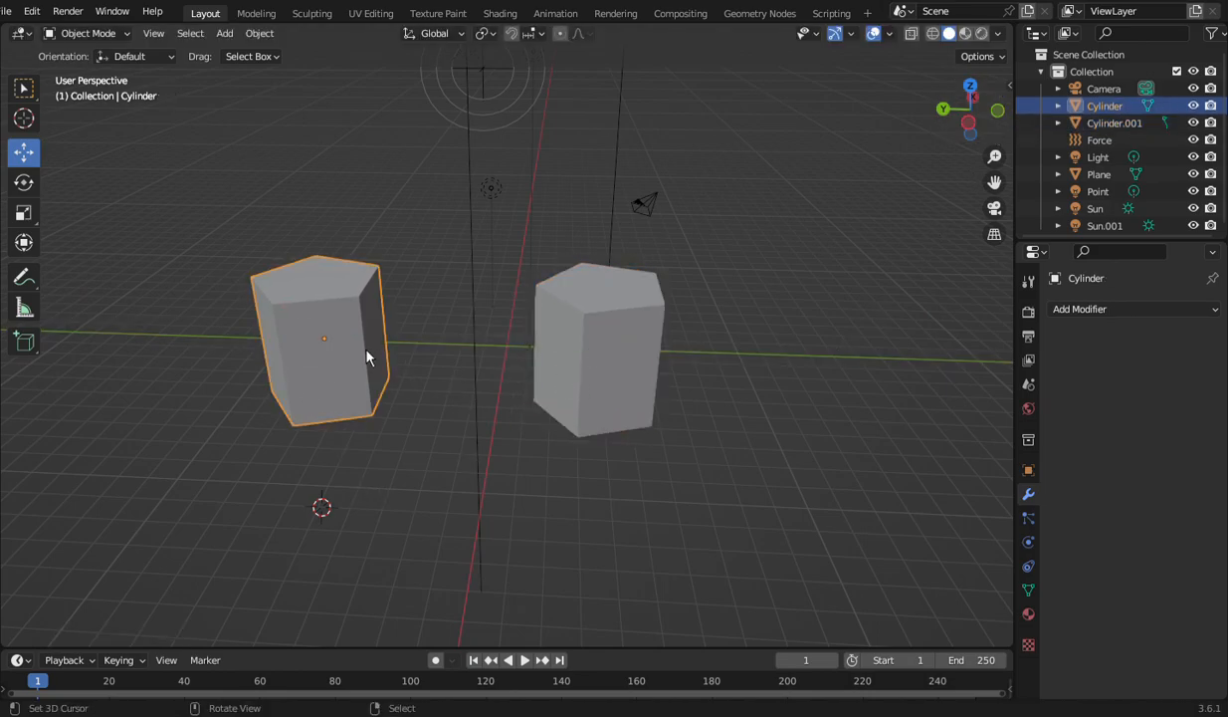
pyautogui.click(598, 386)
pyautogui.click(346, 379)
pyautogui.click(555, 380)
pyautogui.click(361, 388)
pyautogui.click(573, 385)
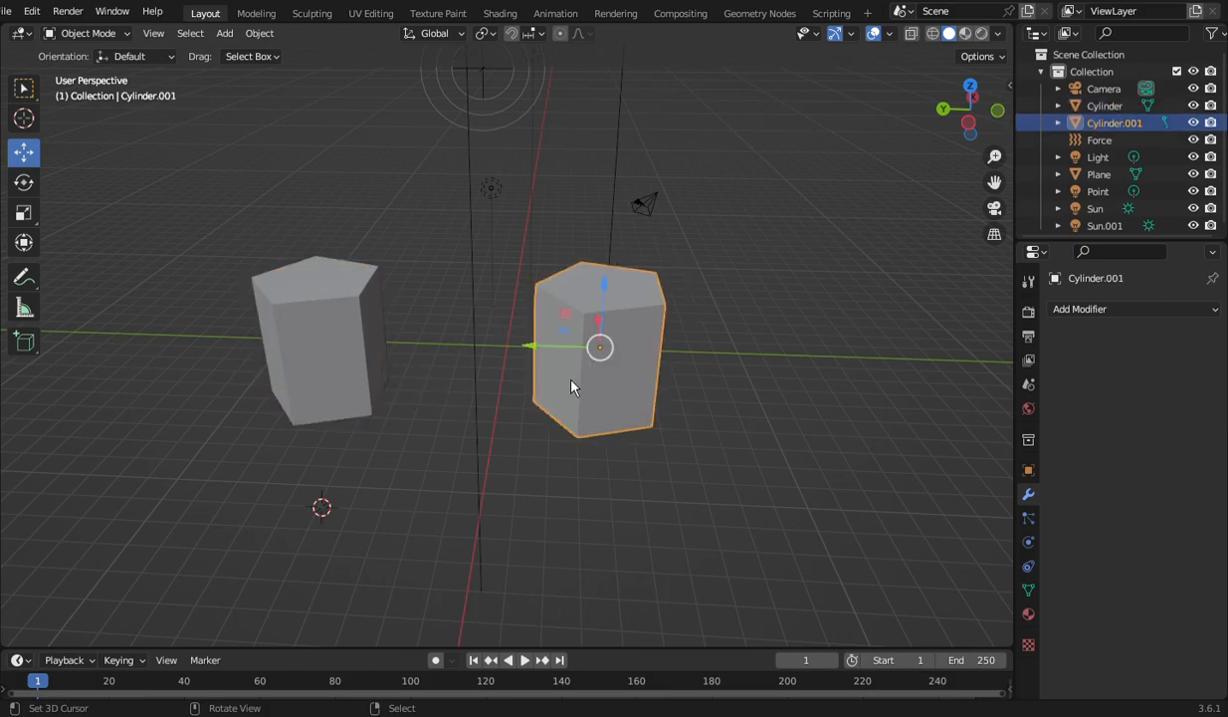
# Step: Try Edit Mode on the original cylinder alone and return to Object Mode
pyautogui.moveTo(969, 126); pyautogui.dragTo(438, 374)
pyautogui.click(194, 326)
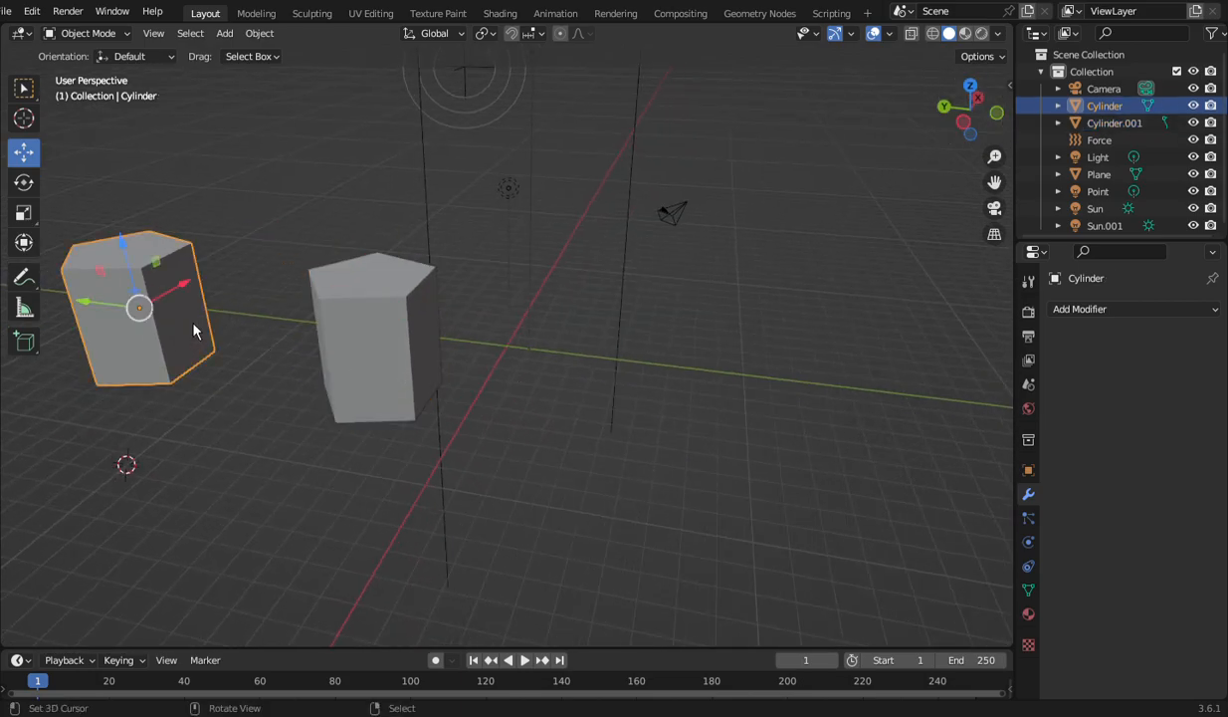
pyautogui.click(90, 33)
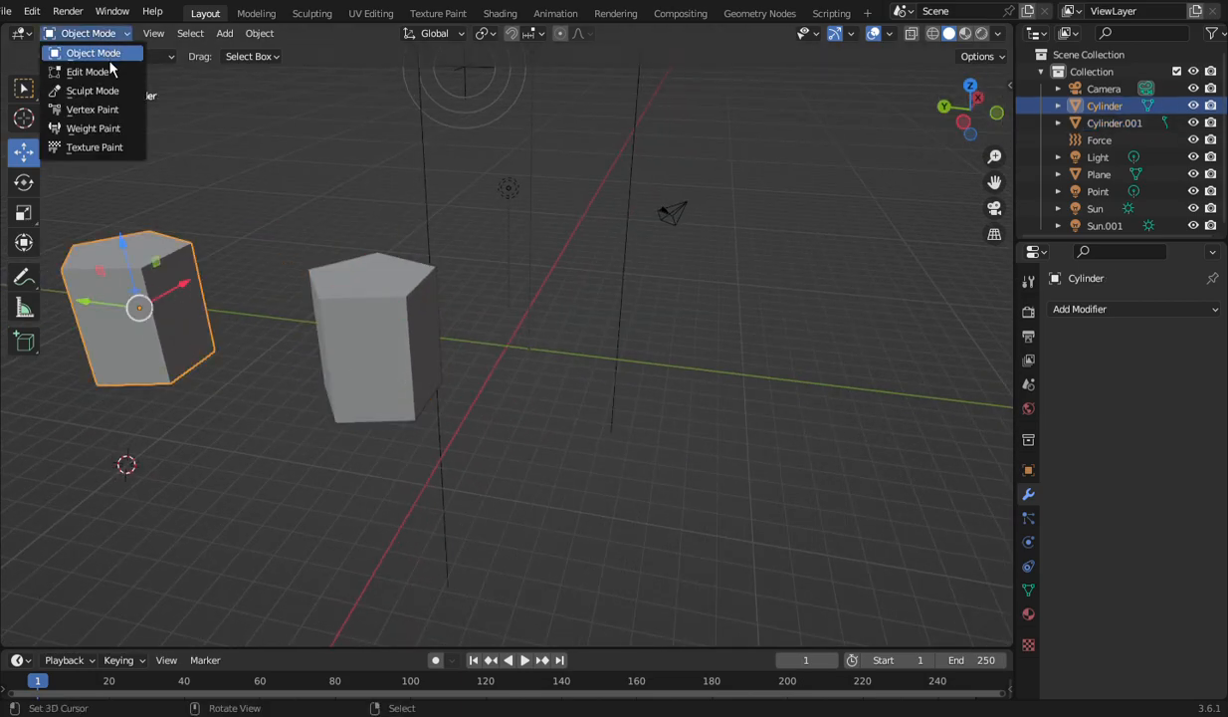
pyautogui.click(84, 71)
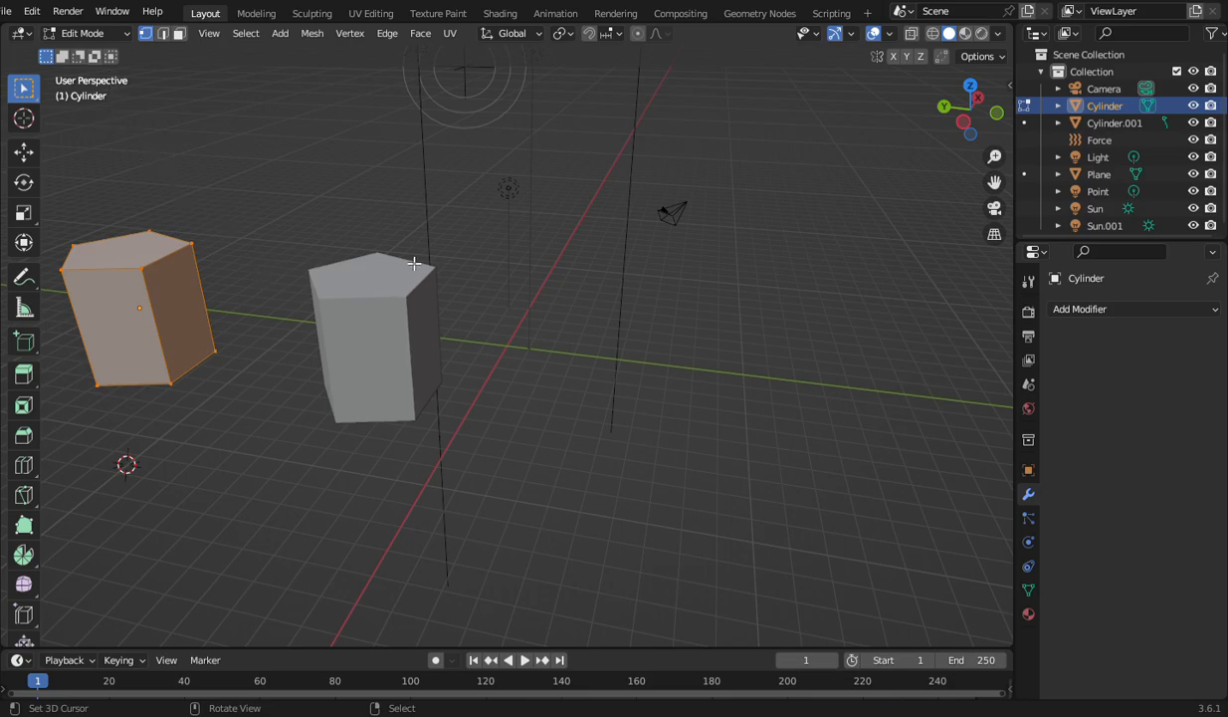
pyautogui.click(113, 38)
pyautogui.click(108, 77)
pyautogui.click(98, 33)
pyautogui.click(109, 56)
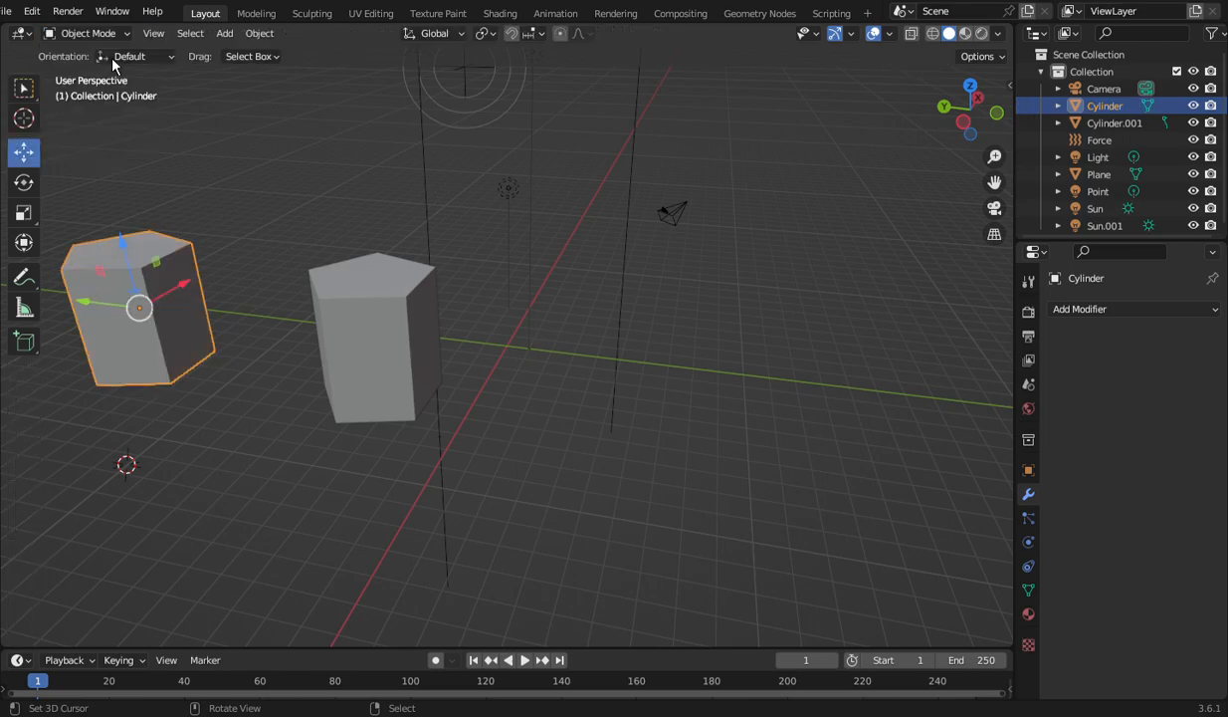
# Step: Select both cylinders, enter Edit Mode on them together and switch to face selection
pyautogui.keyDown('shift'); pyautogui.click(336, 361); pyautogui.keyUp('shift')
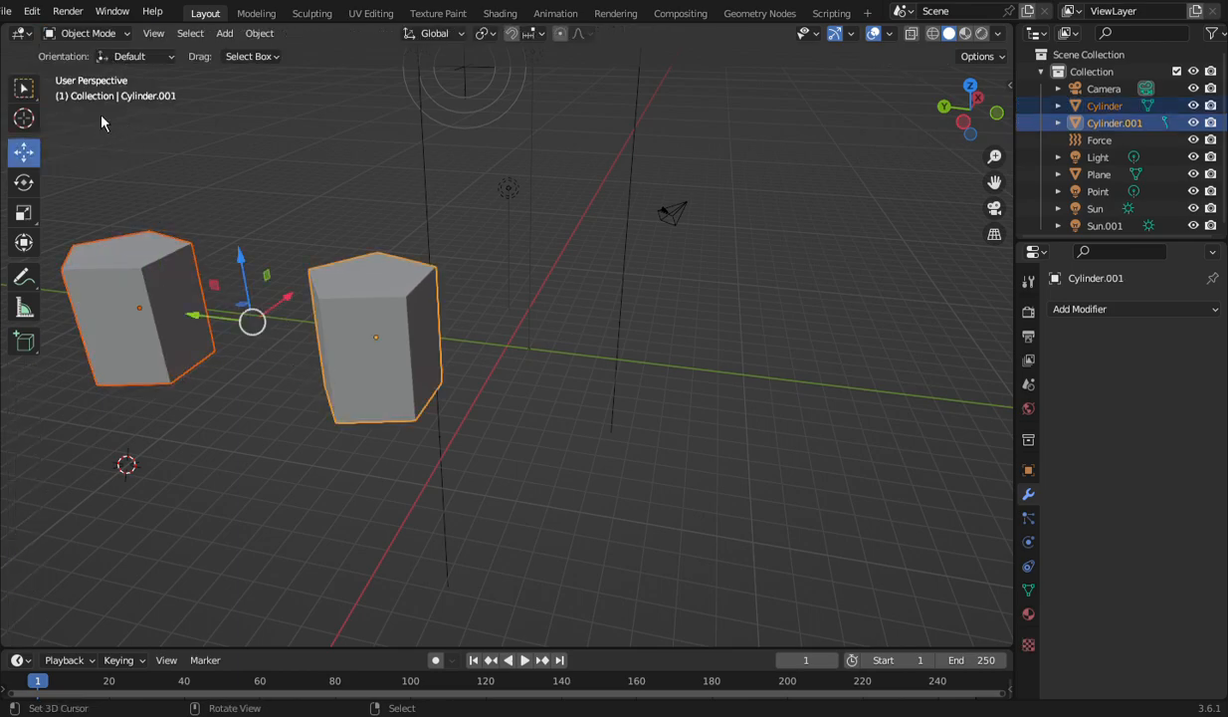
pyautogui.click(114, 34)
pyautogui.click(111, 70)
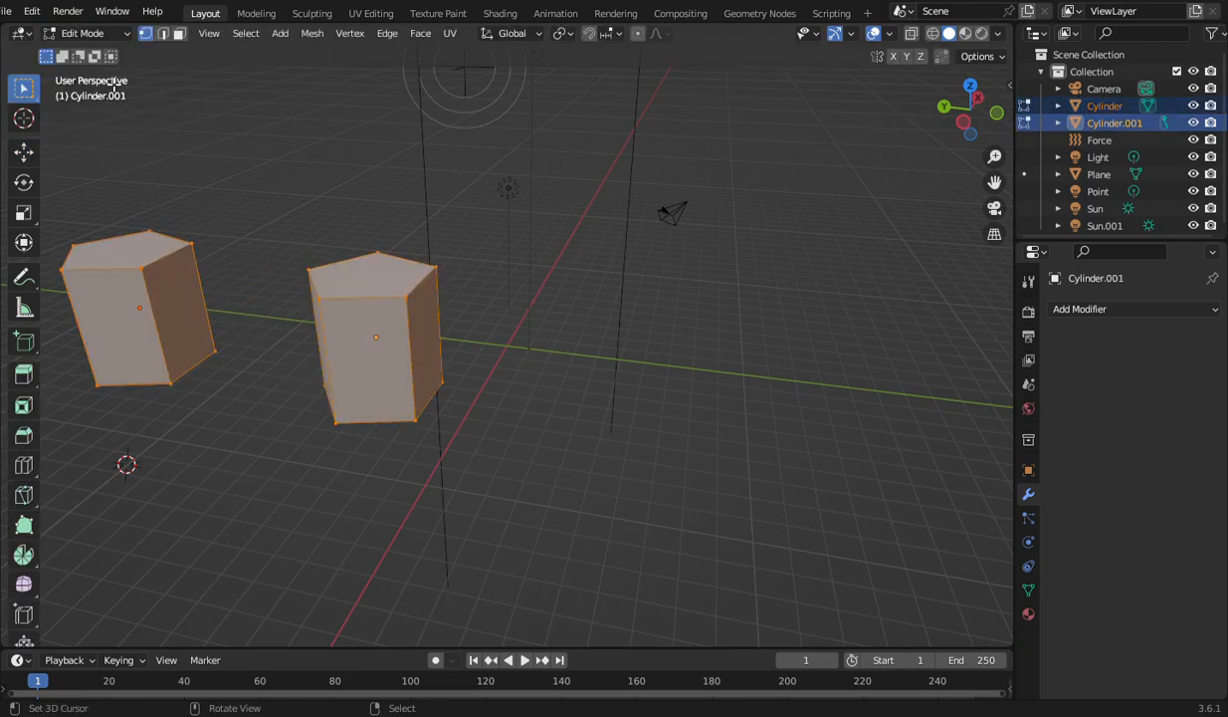
pyautogui.moveTo(957, 138); pyautogui.dragTo(1009, 134)
pyautogui.click(179, 33)
pyautogui.moveTo(942, 123); pyautogui.dragTo(983, 139)
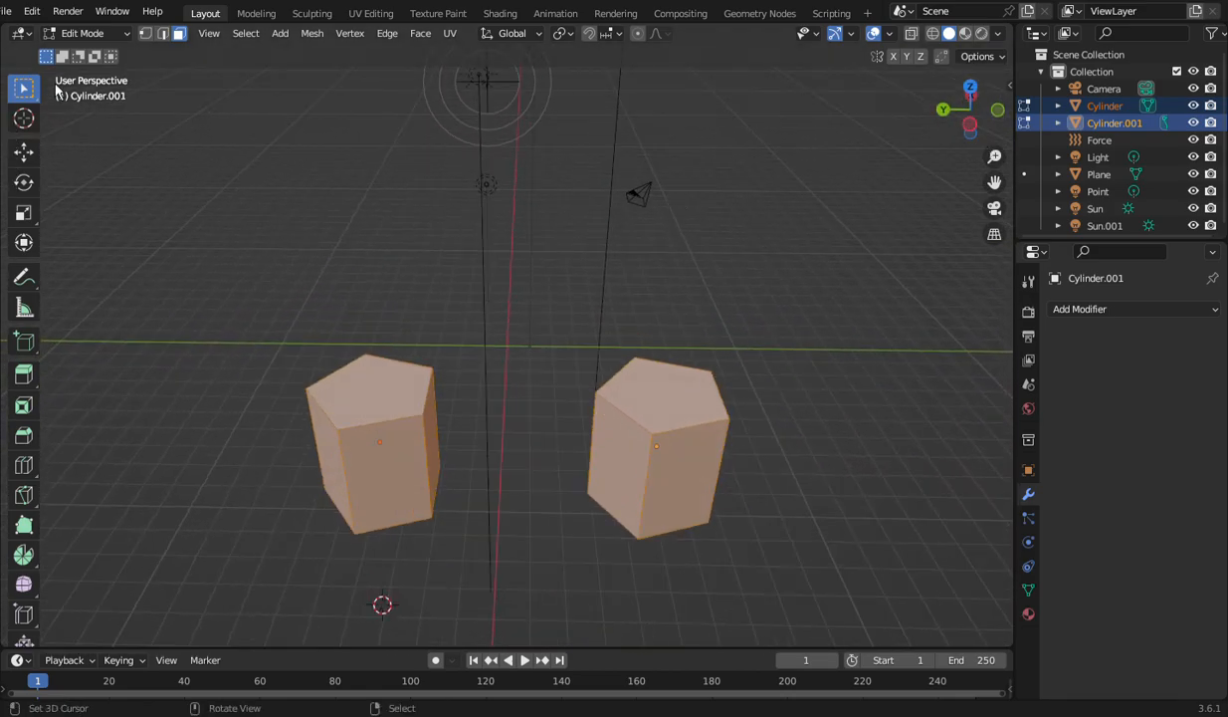
# Step: Return to Object Mode and rotate the copied cylinder about the global Z axis so a flat side faces the original
pyautogui.click(98, 35)
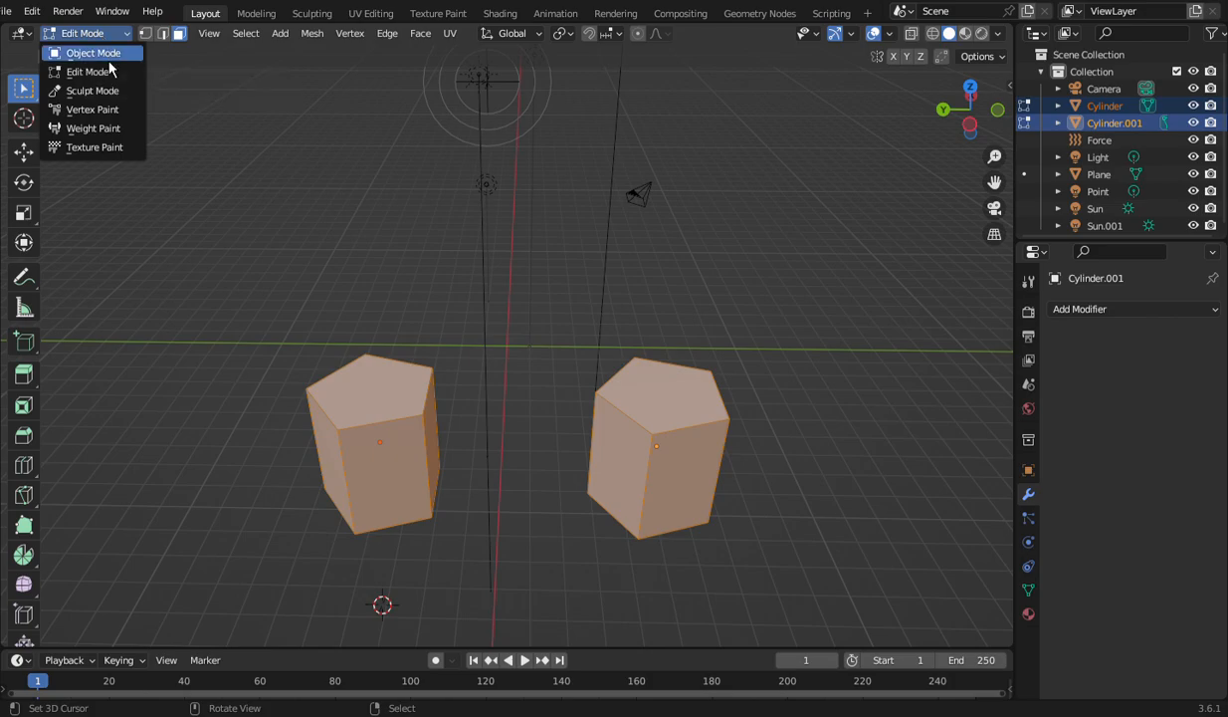
pyautogui.click(93, 53)
pyautogui.click(663, 436)
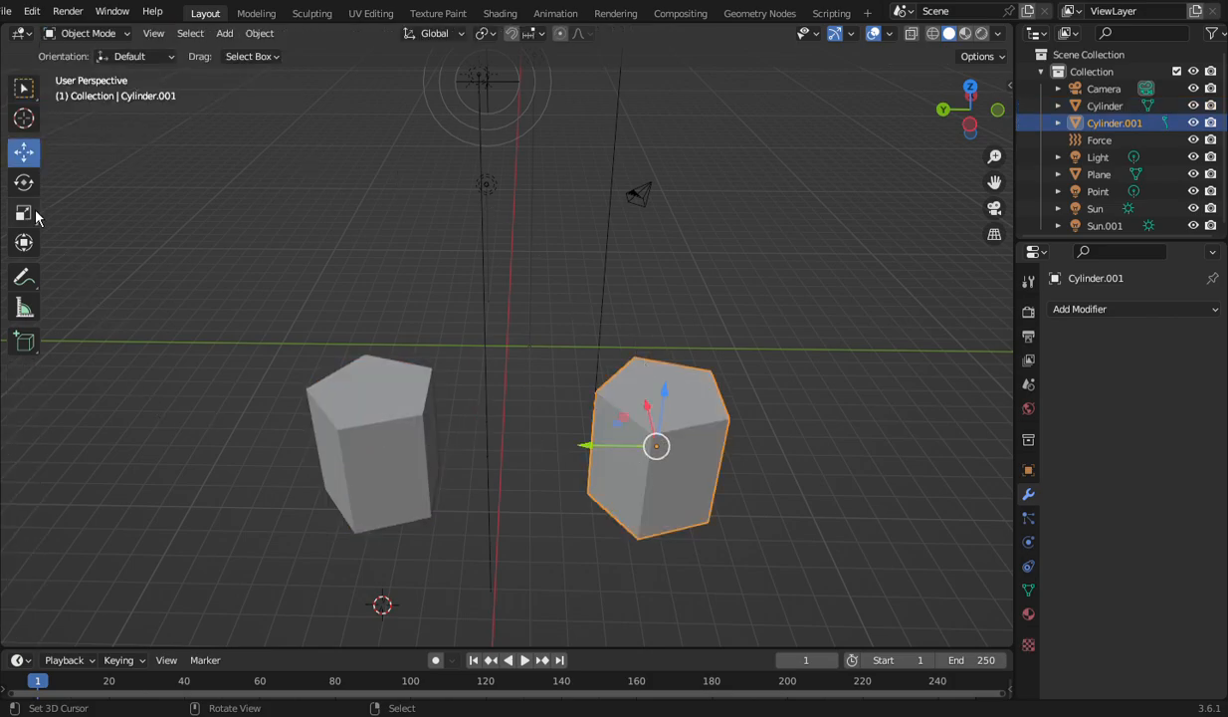
pyautogui.click(24, 183)
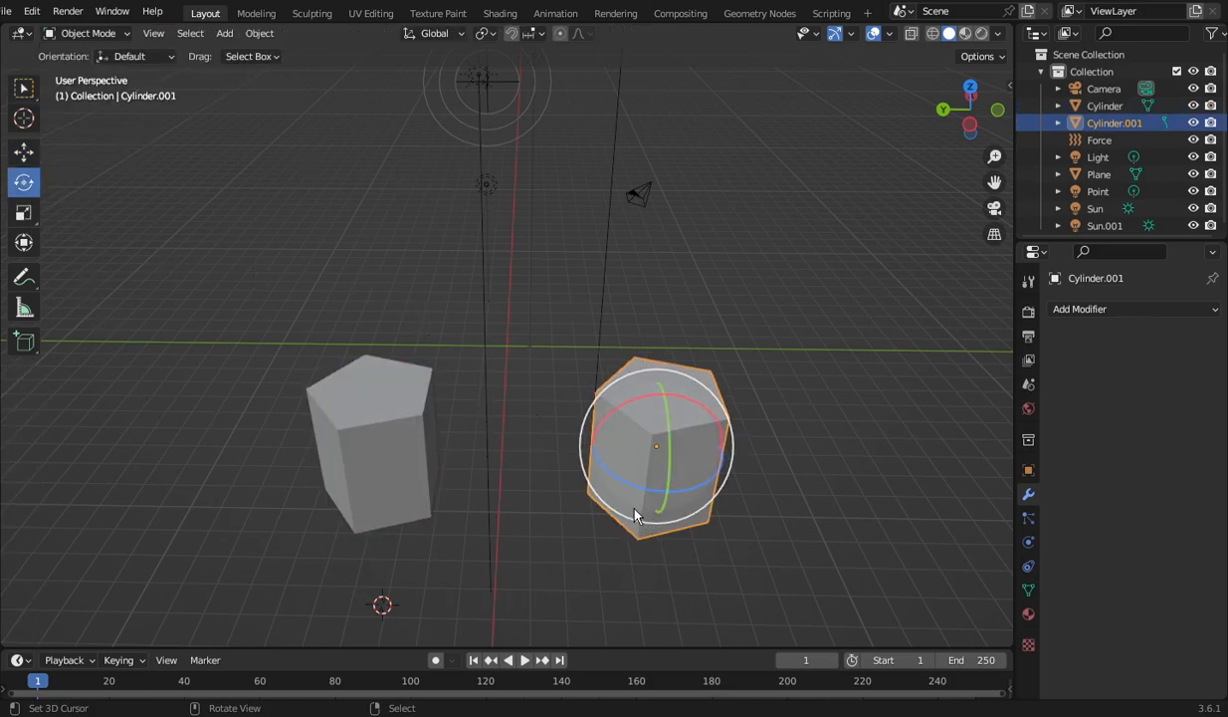
pyautogui.moveTo(633, 490); pyautogui.dragTo(576, 469)
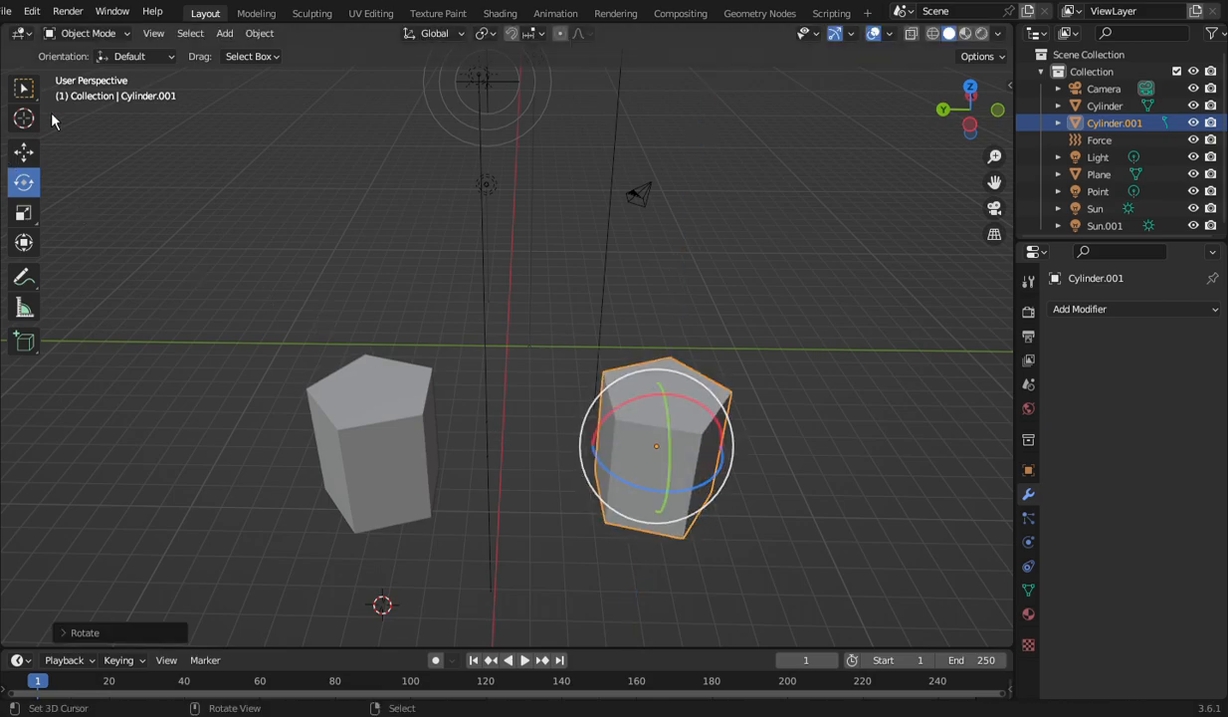
pyautogui.click(88, 33)
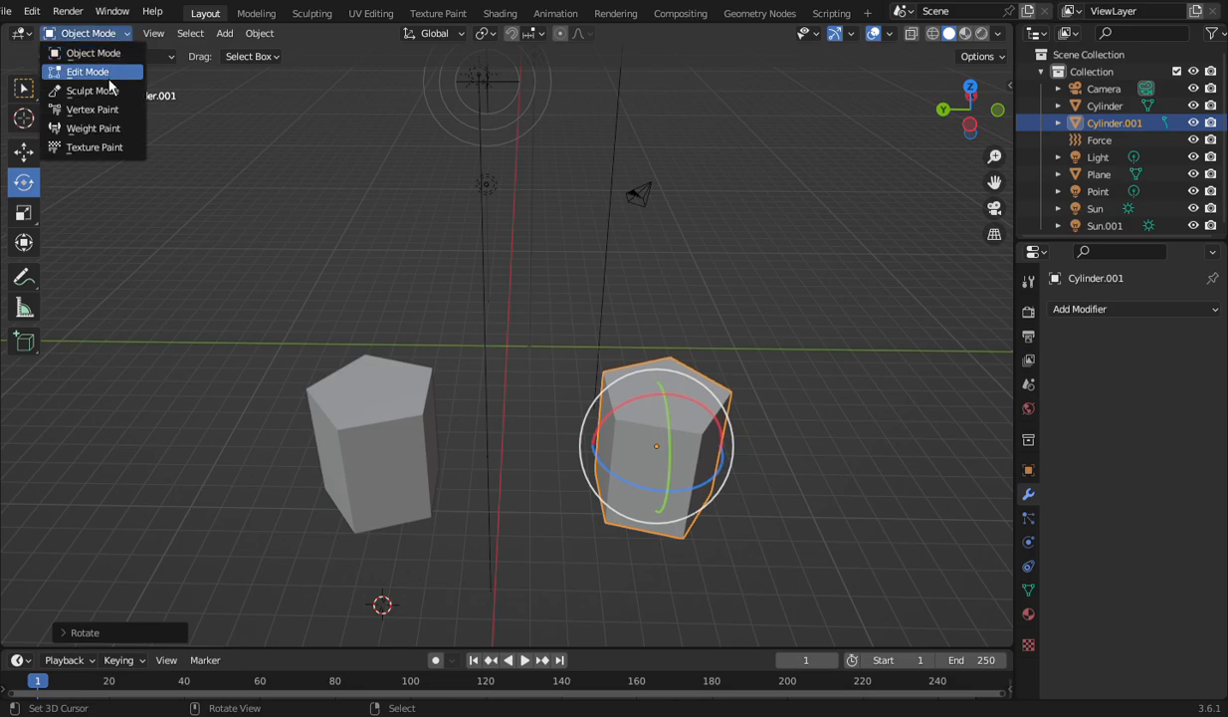
pyautogui.click(109, 80)
pyautogui.scroll(3, 732, 318)
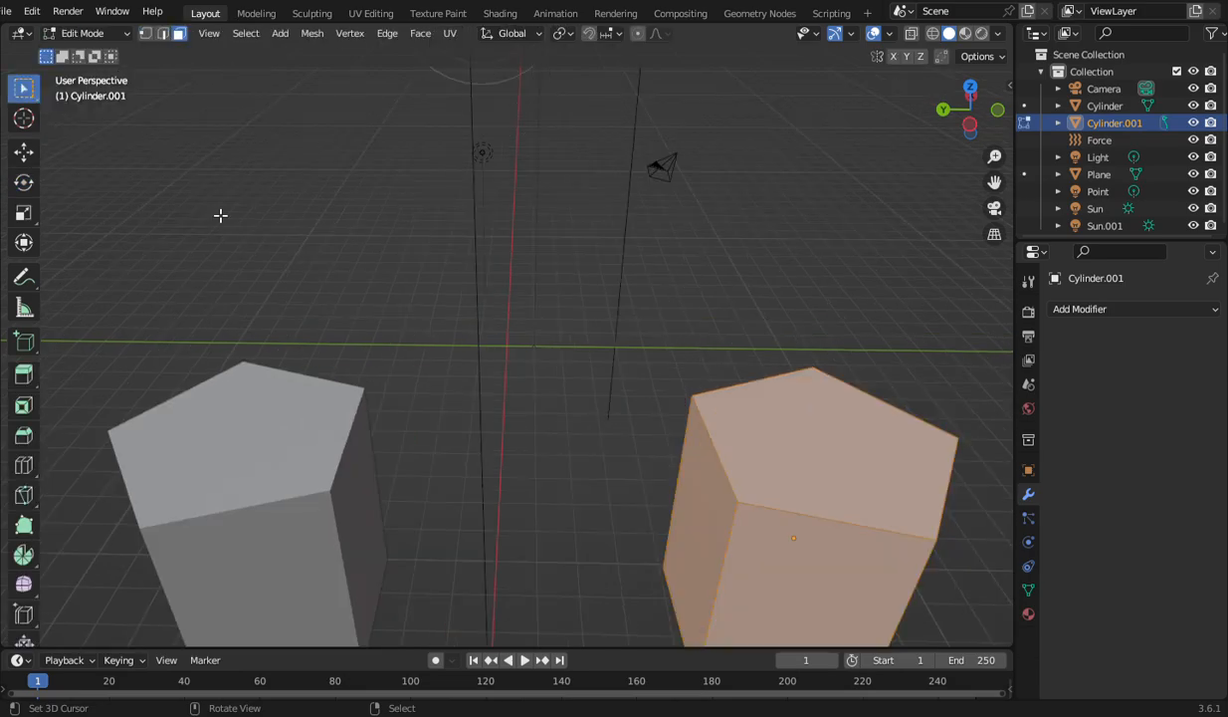
pyautogui.click(87, 33)
pyautogui.click(82, 51)
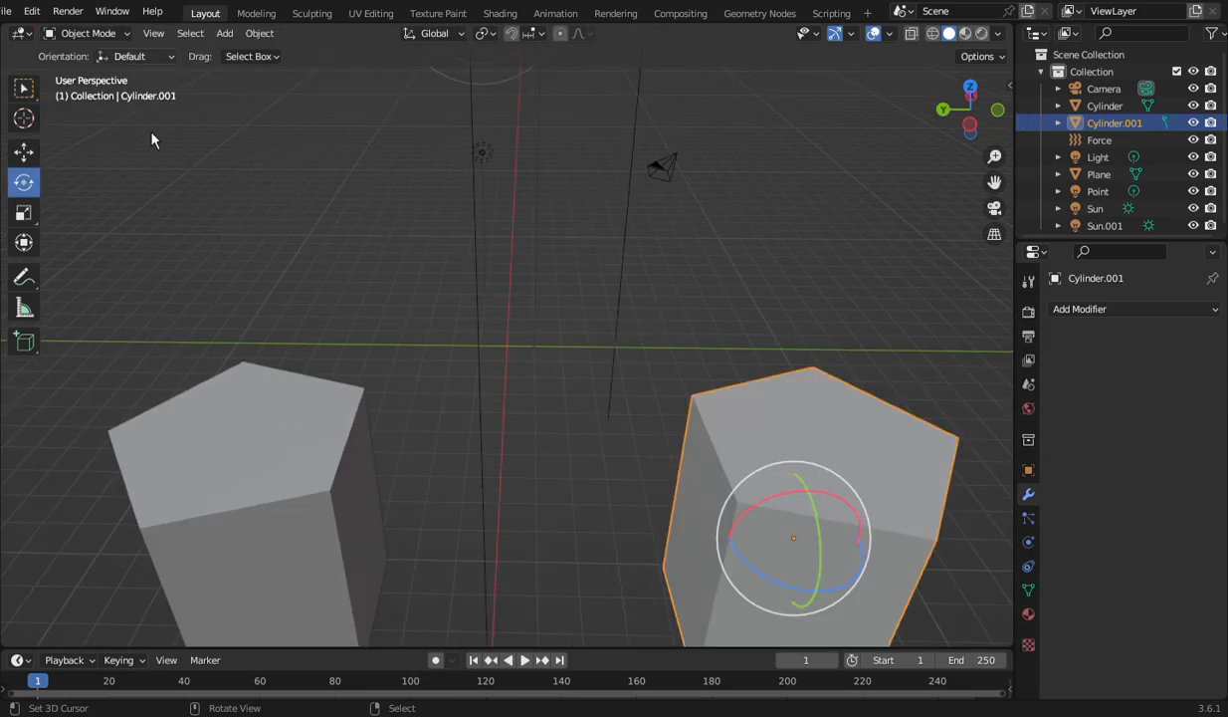
# Step: Enter Edit Mode on both cylinders together and select only the original's side face that faces the copy
pyautogui.keyDown('shift'); pyautogui.click(308, 484); pyautogui.keyUp('shift')
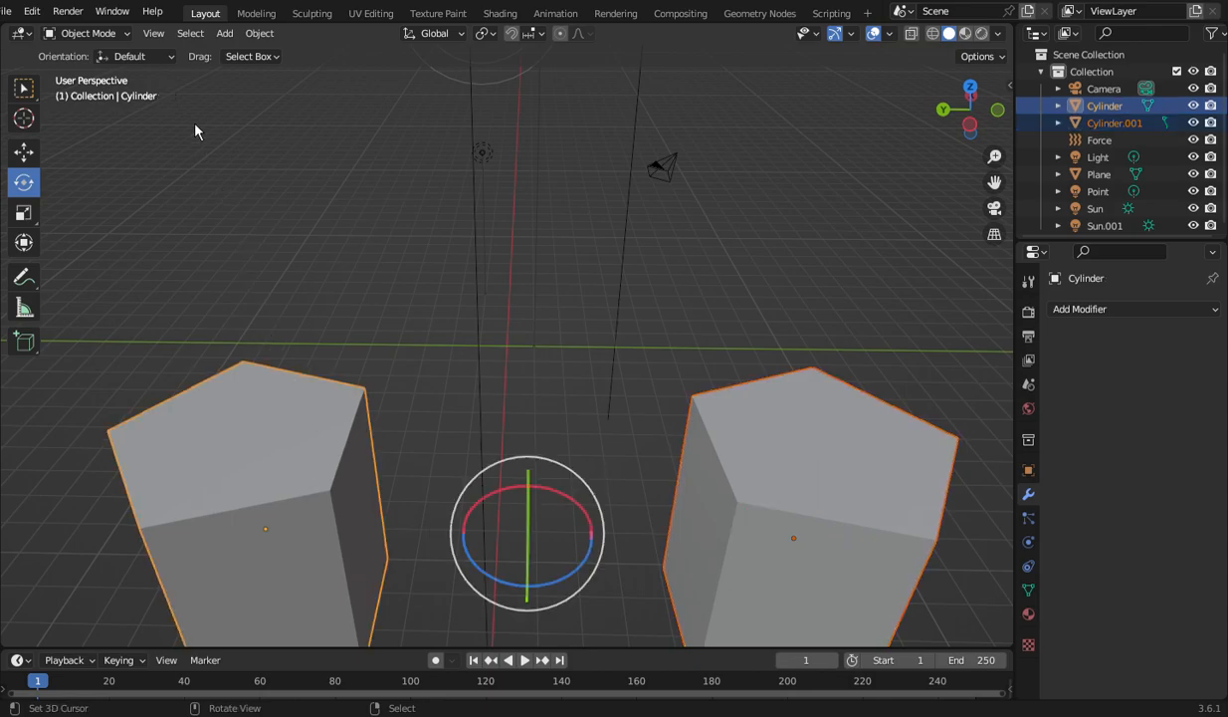
pyautogui.click(119, 35)
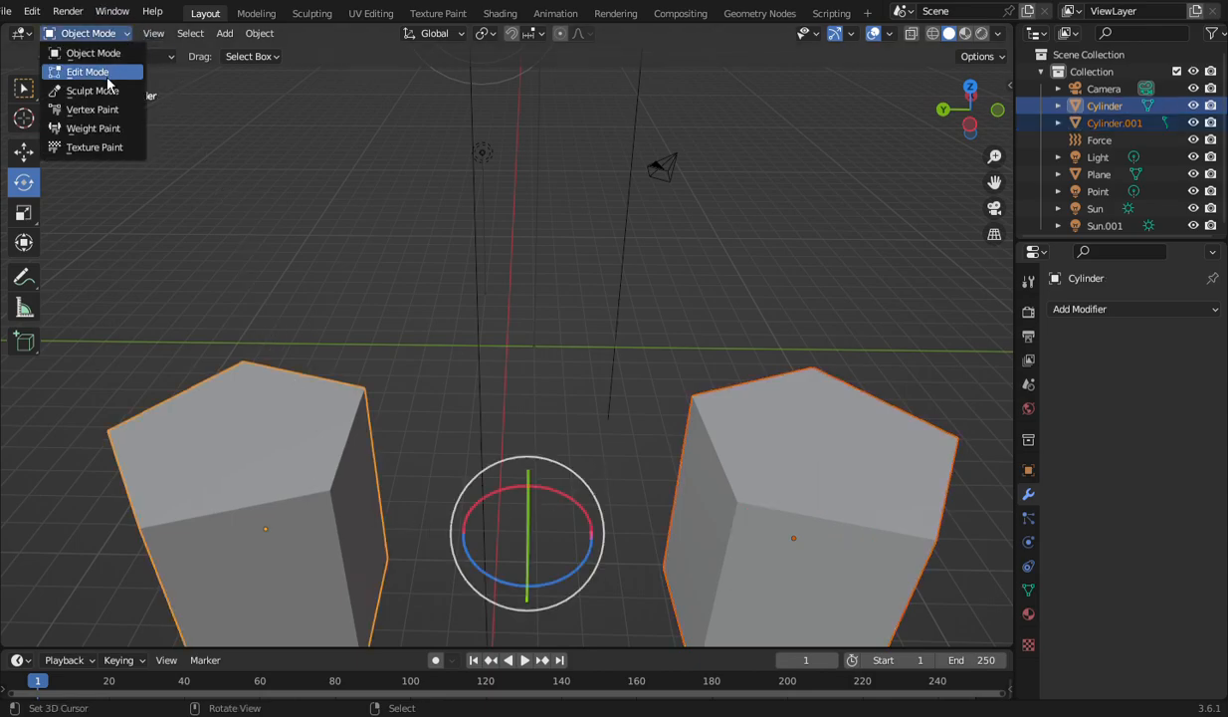
pyautogui.click(104, 80)
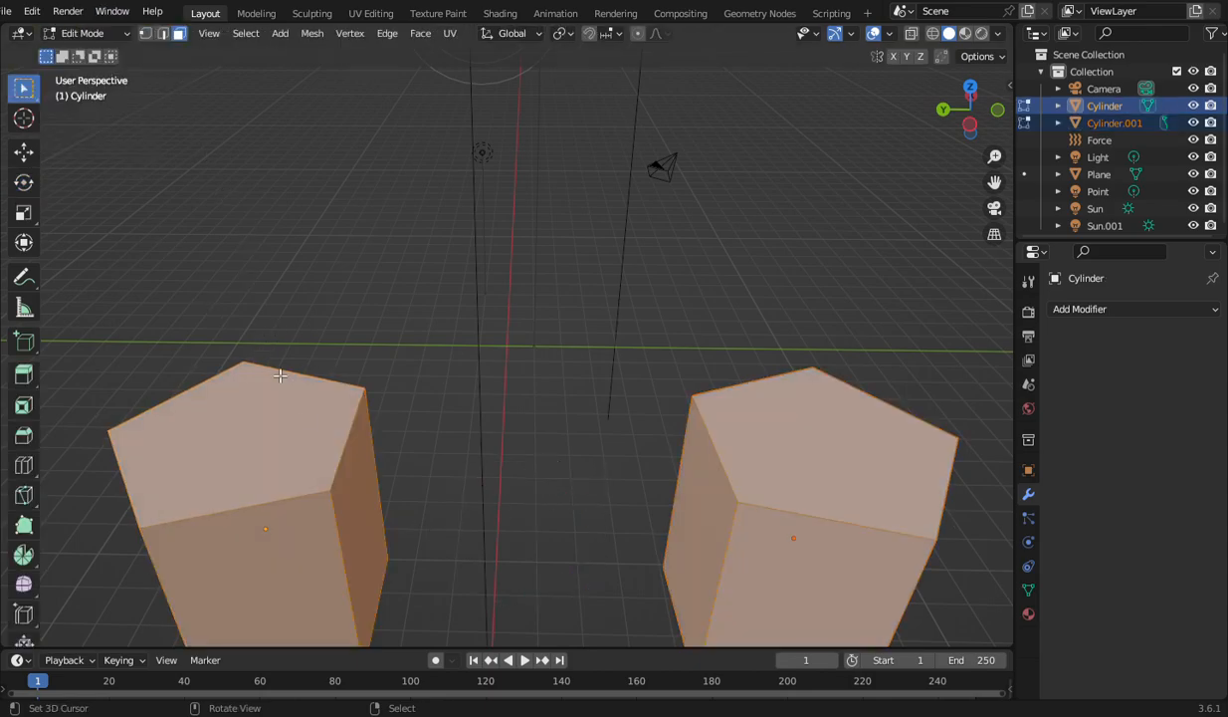
pyautogui.click(356, 540)
pyautogui.scroll(-4, 353, 498)
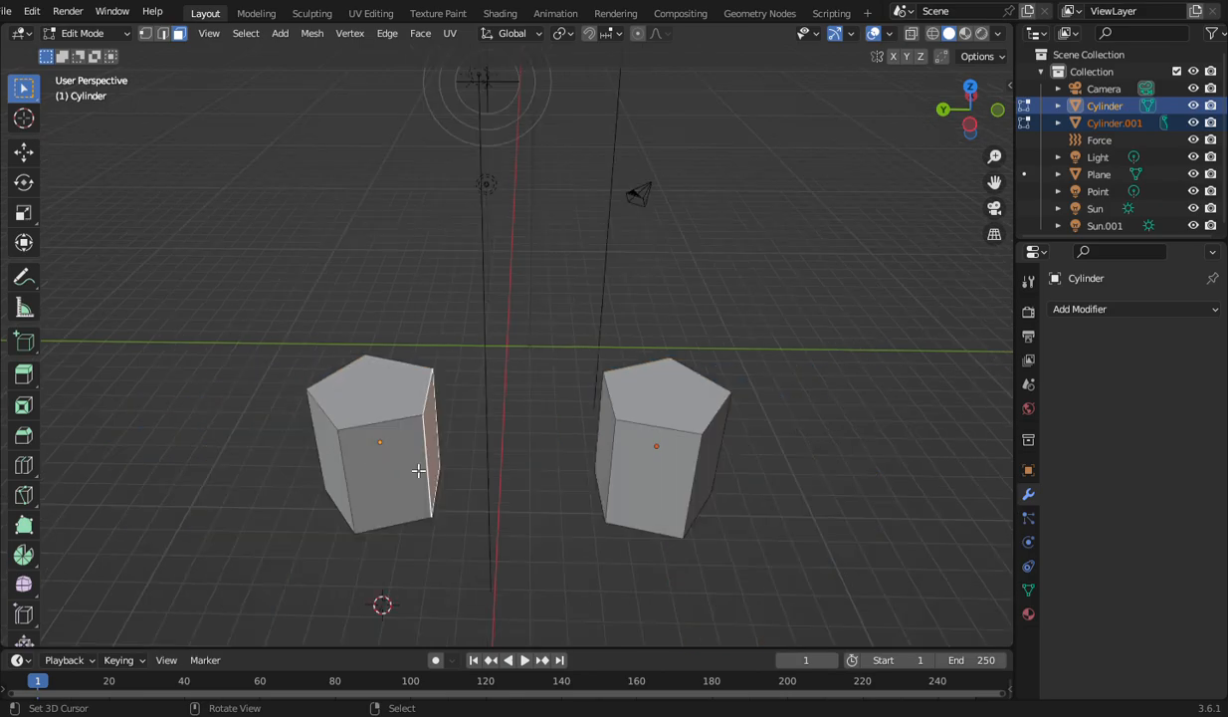
pyautogui.scroll(4, 419, 469)
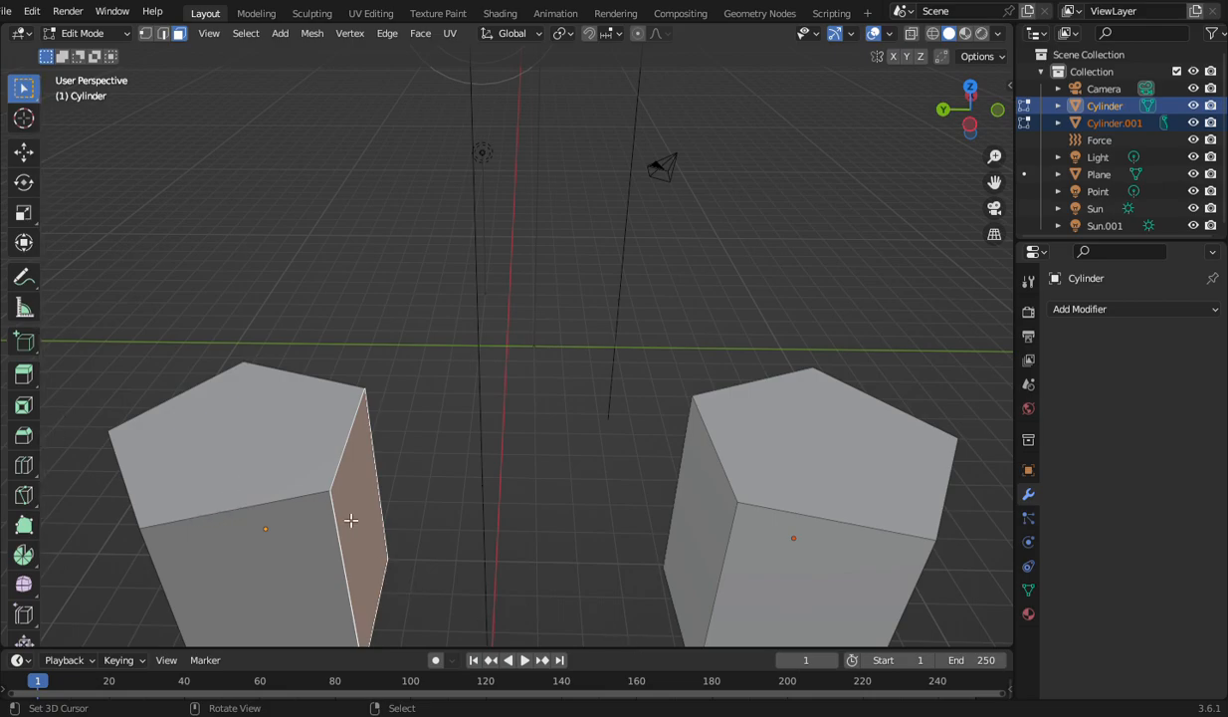
# Step: Inset the selected side face with a thickness of 31700 m
pyautogui.press('i')
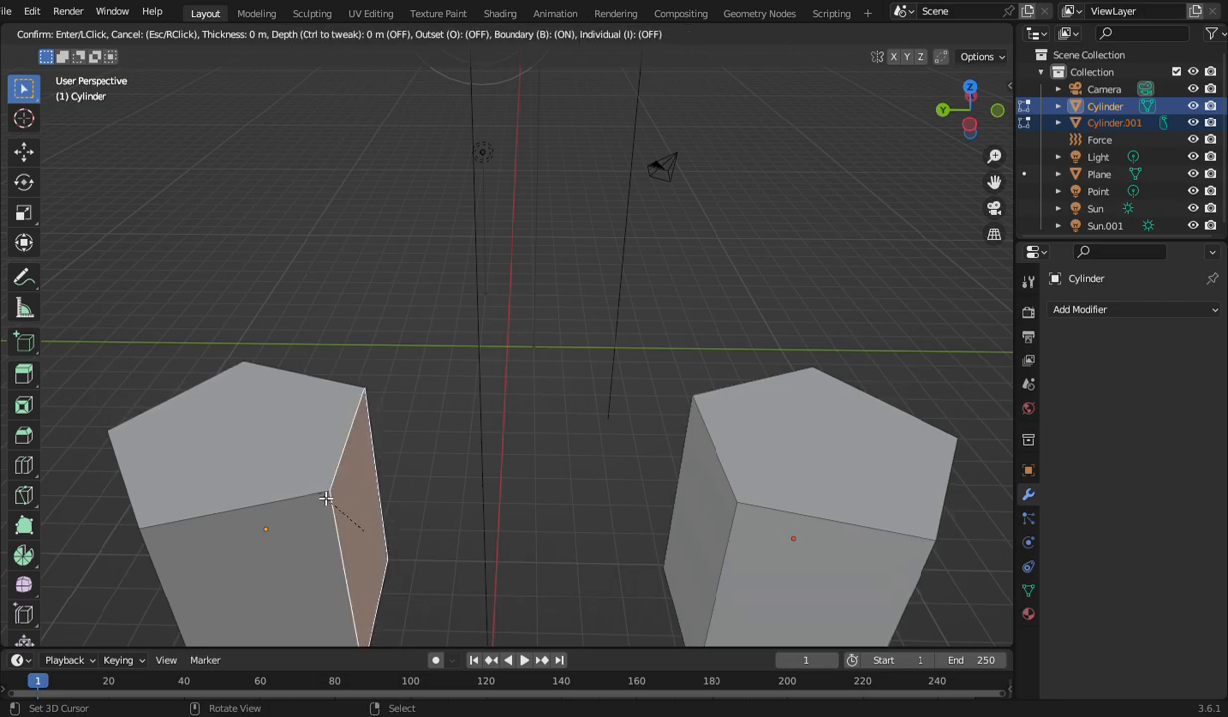
pyautogui.write('3')
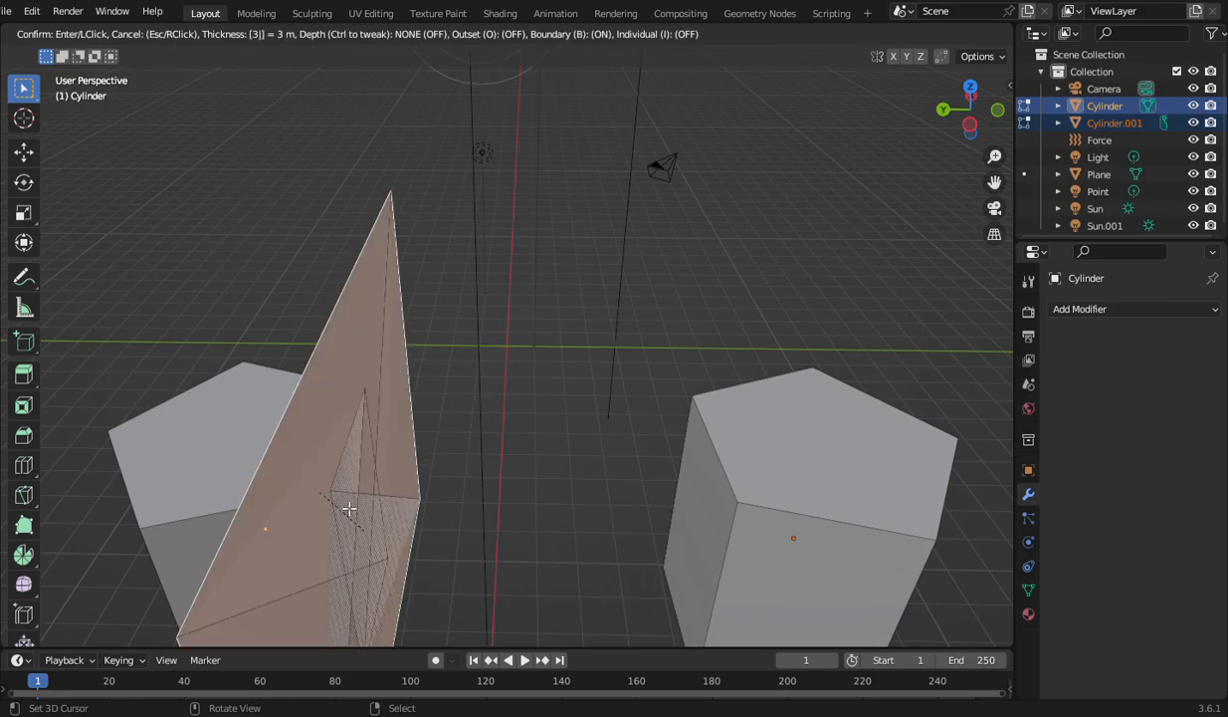
pyautogui.write('1')
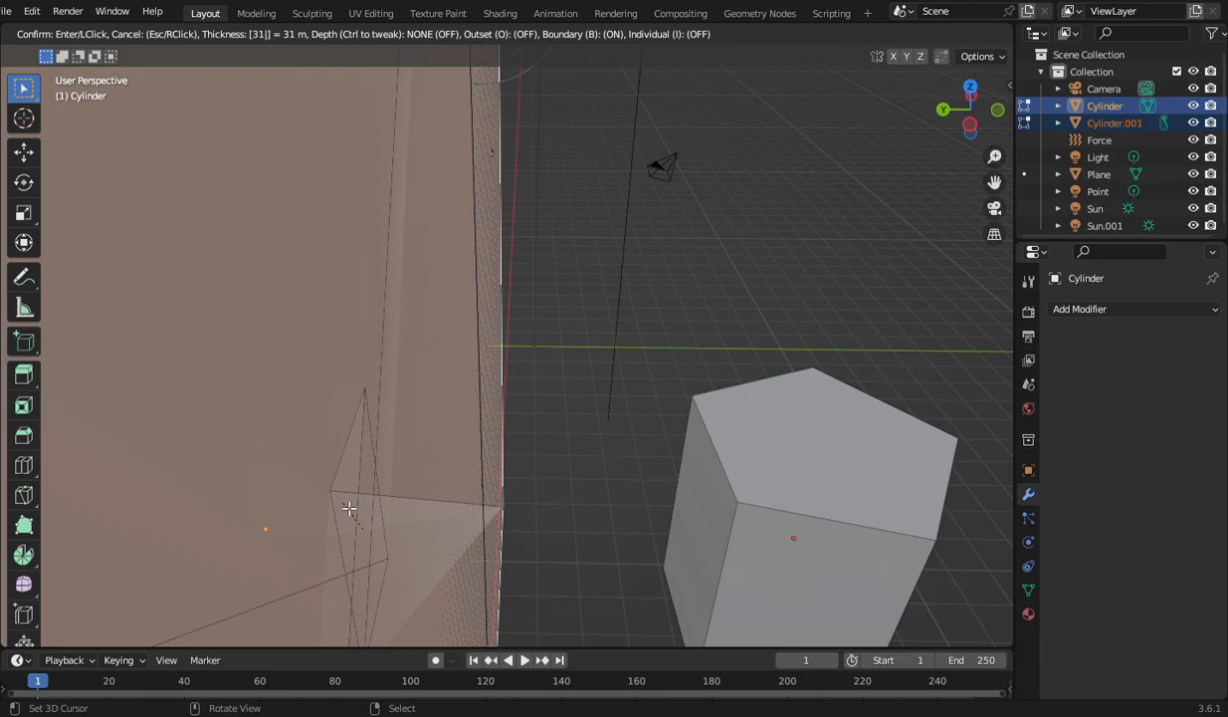
pyautogui.write('700')
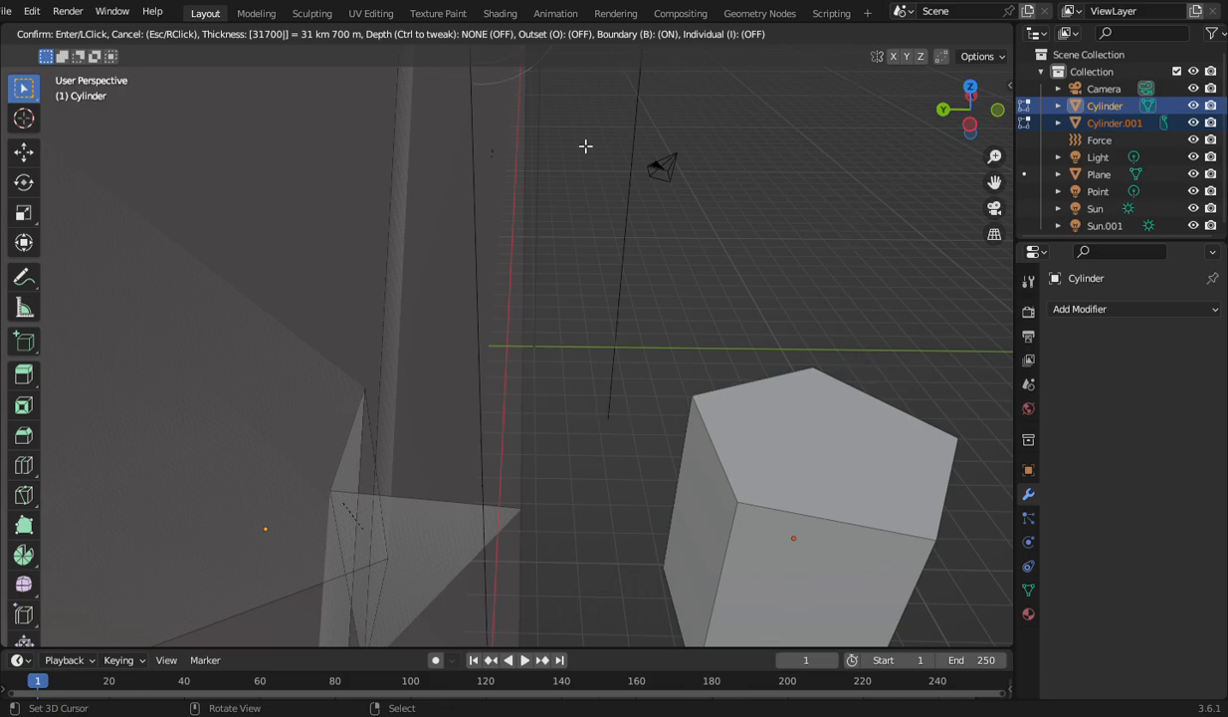
pyautogui.press('Return')
pyautogui.moveTo(938, 114); pyautogui.dragTo(725, 60)
pyautogui.scroll(-16, 277, 274)
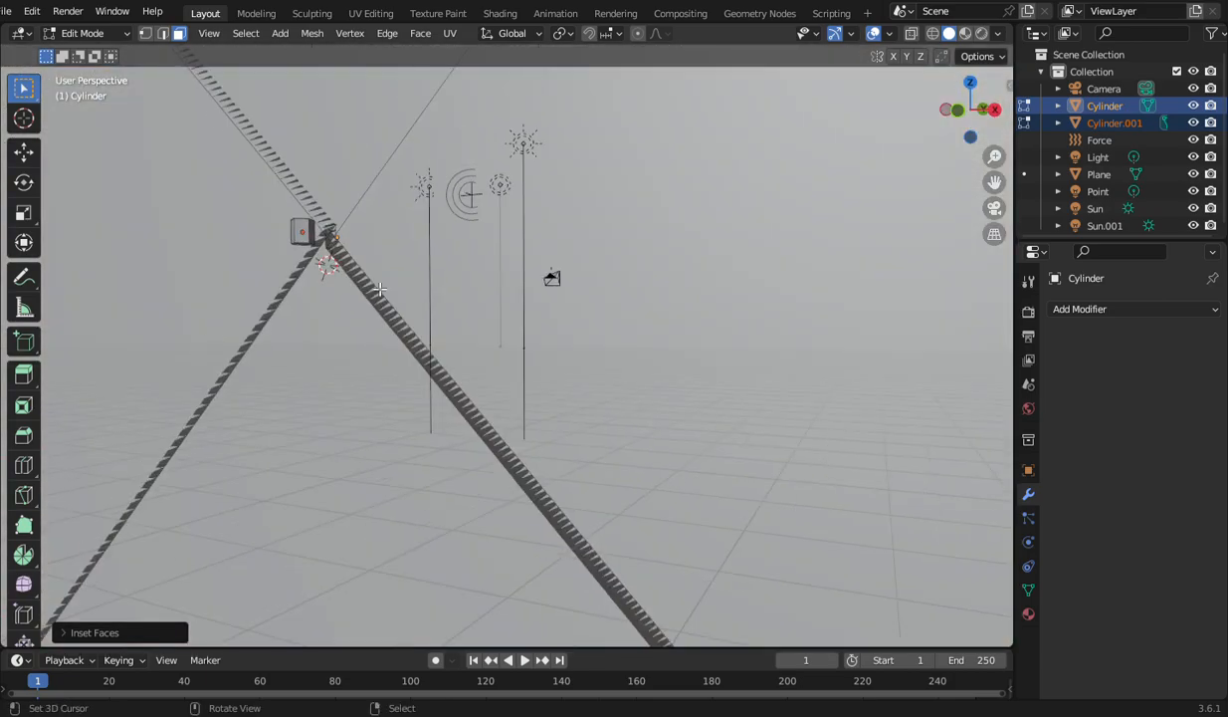
# Step: Return to Object Mode and delete the oversized original cylinder
pyautogui.scroll(-3, 601, 247)
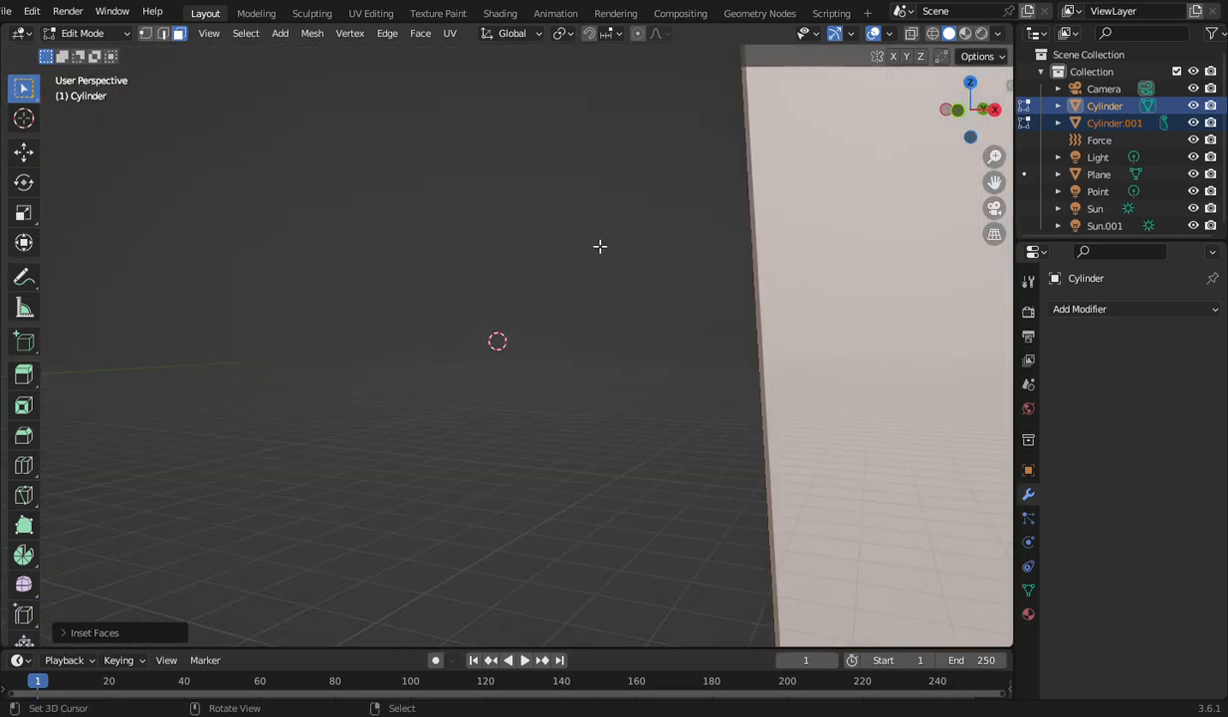
pyautogui.scroll(3, 601, 247)
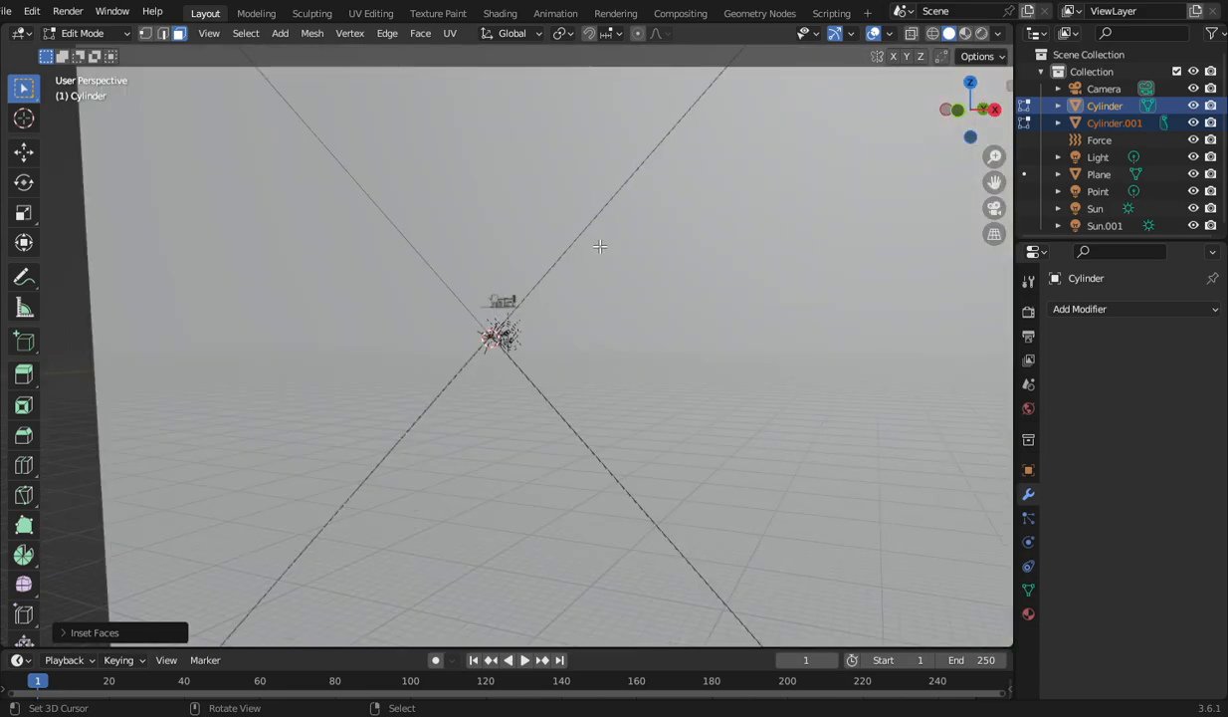
pyautogui.click(89, 40)
pyautogui.click(96, 50)
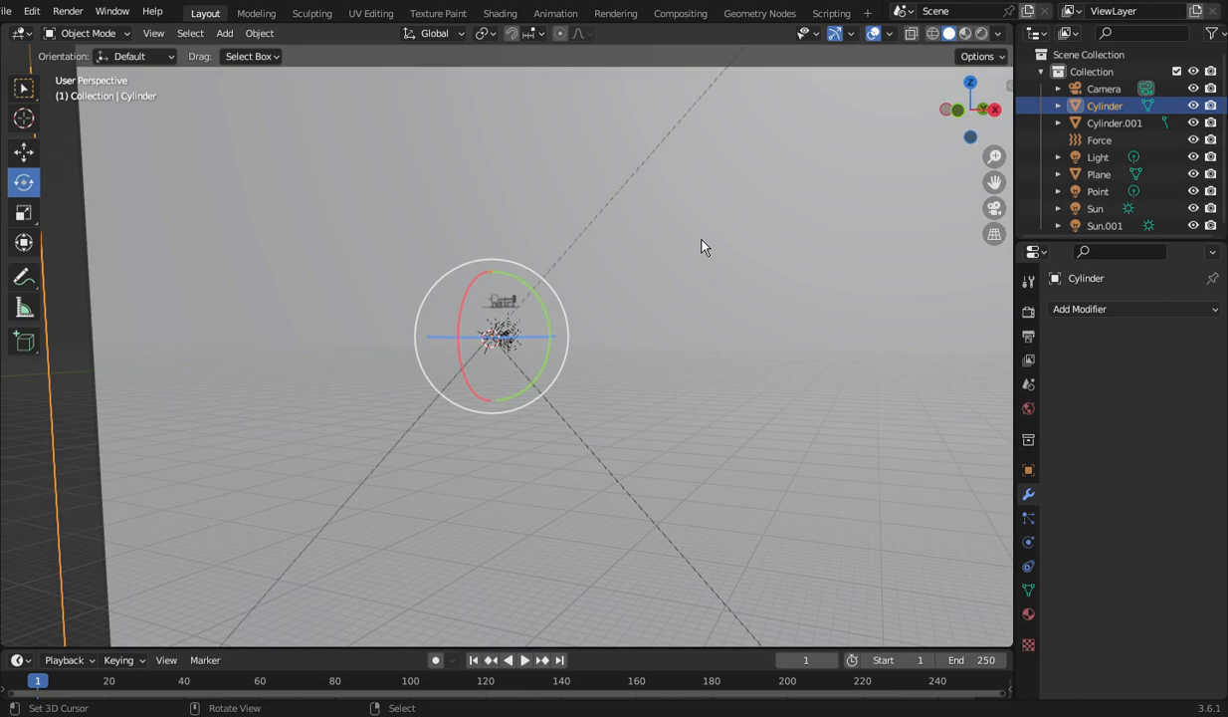
pyautogui.click(20, 92)
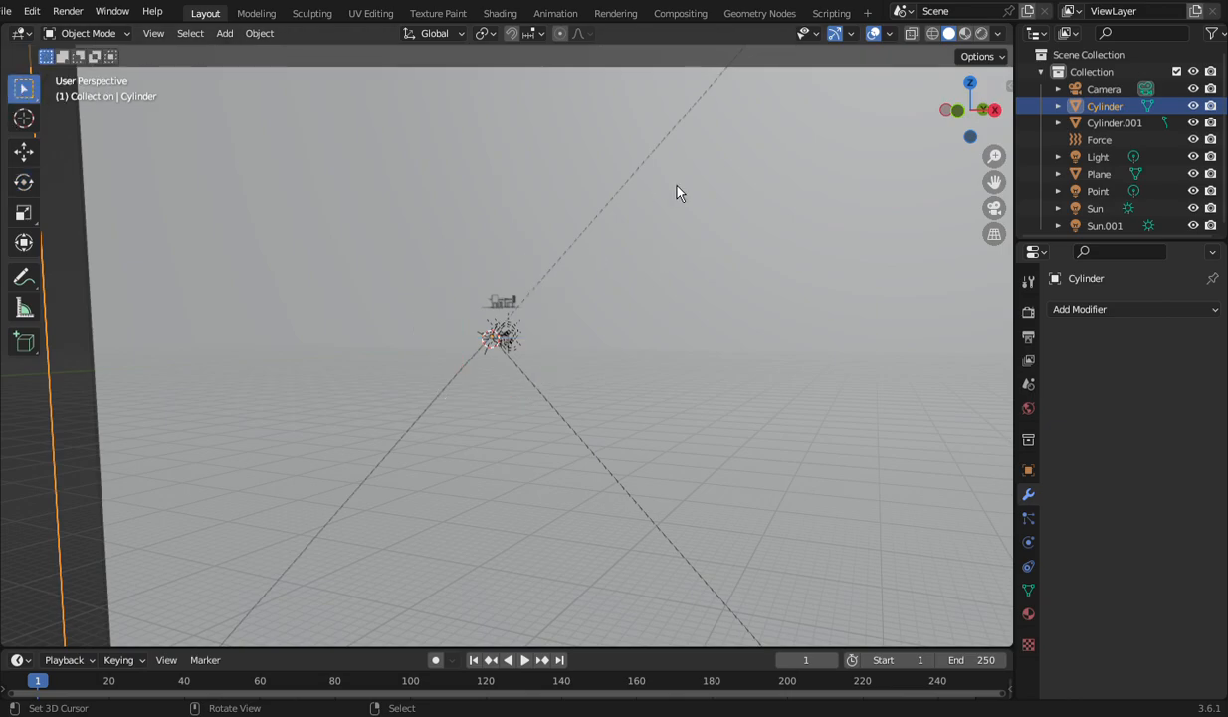
pyautogui.press('Delete')
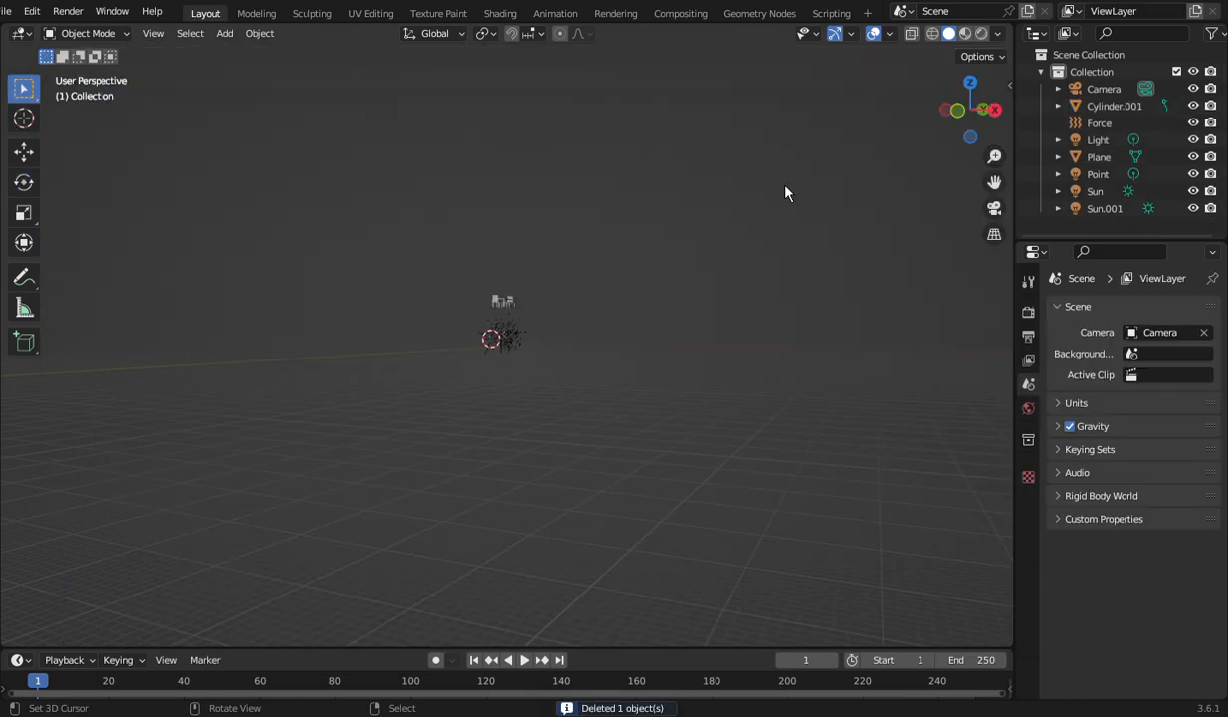
# Step: Duplicate the remaining five-sided cylinder and move the copy well away from it along the global Y axis
pyautogui.moveTo(964, 112); pyautogui.dragTo(811, 318)
pyautogui.scroll(4, 757, 337)
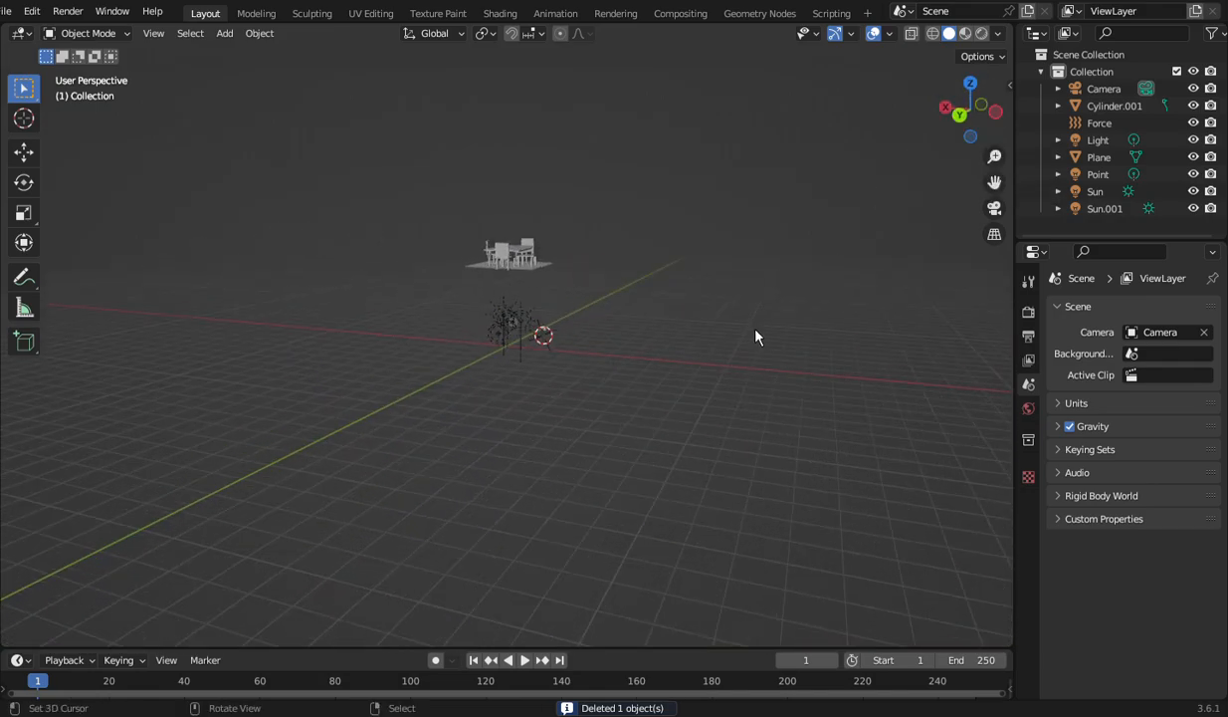
pyautogui.scroll(4, 756, 336)
pyautogui.moveTo(966, 110); pyautogui.dragTo(941, 132)
pyautogui.scroll(6, 697, 388)
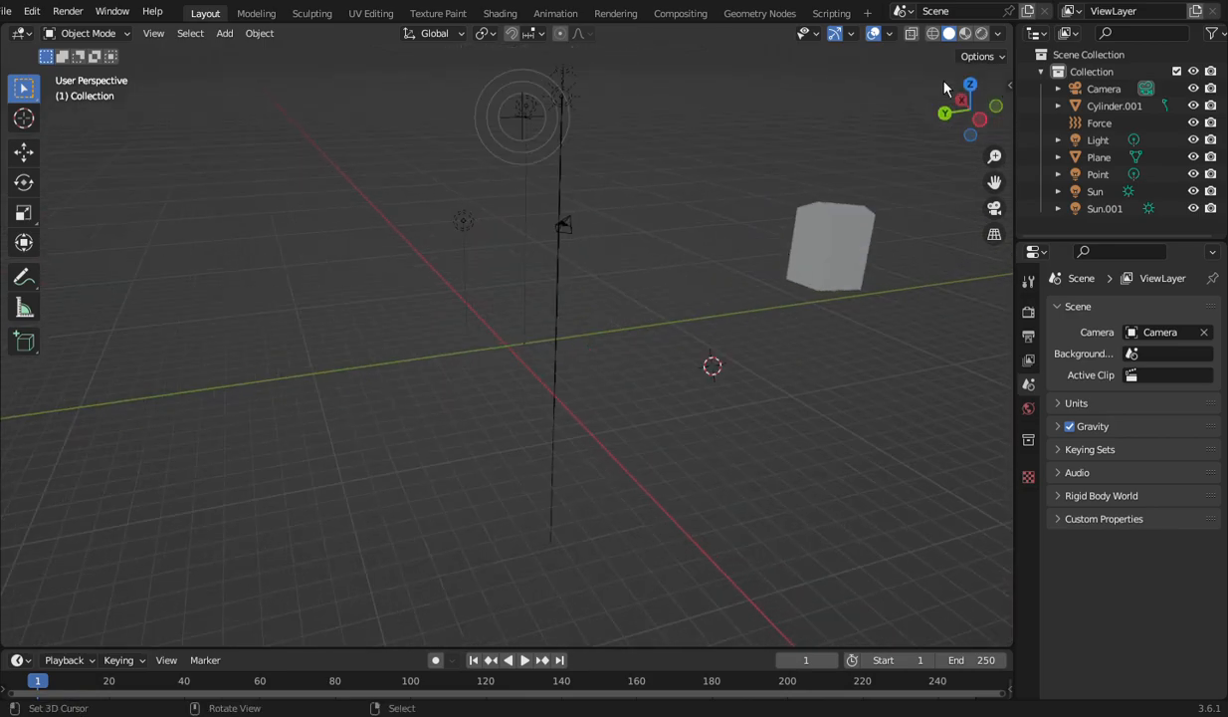
pyautogui.moveTo(947, 87); pyautogui.dragTo(957, 99)
pyautogui.scroll(3, 641, 319)
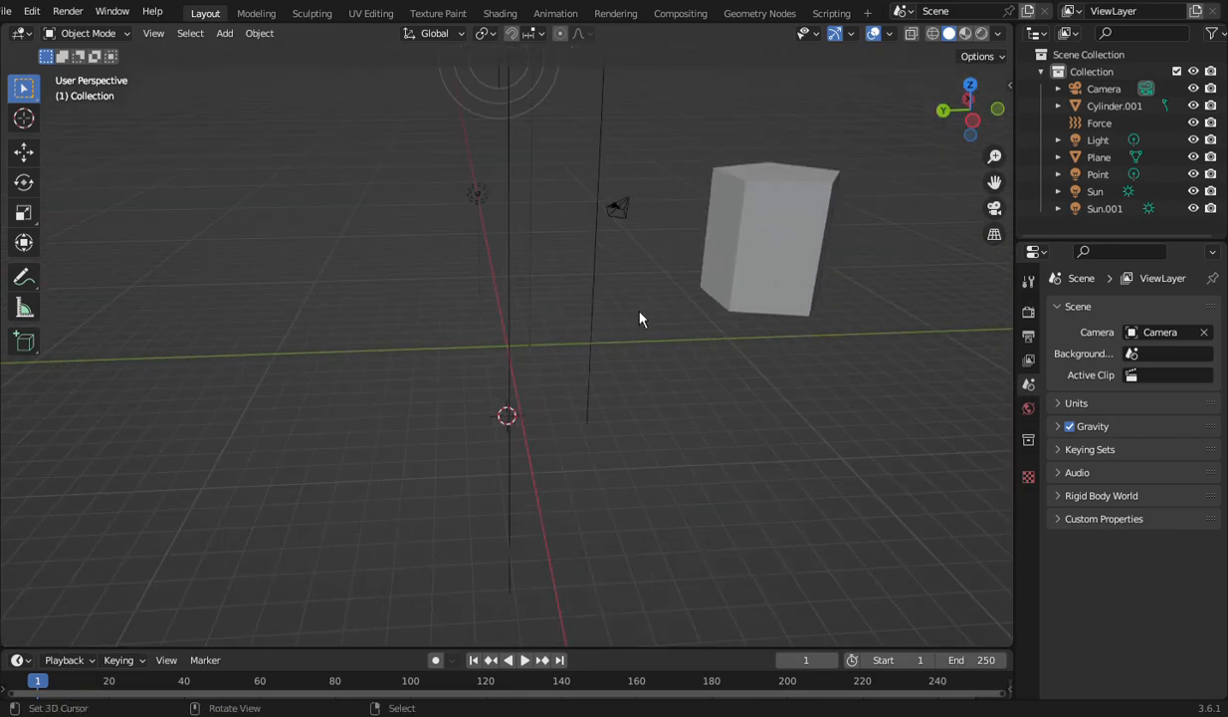
pyautogui.click(748, 241)
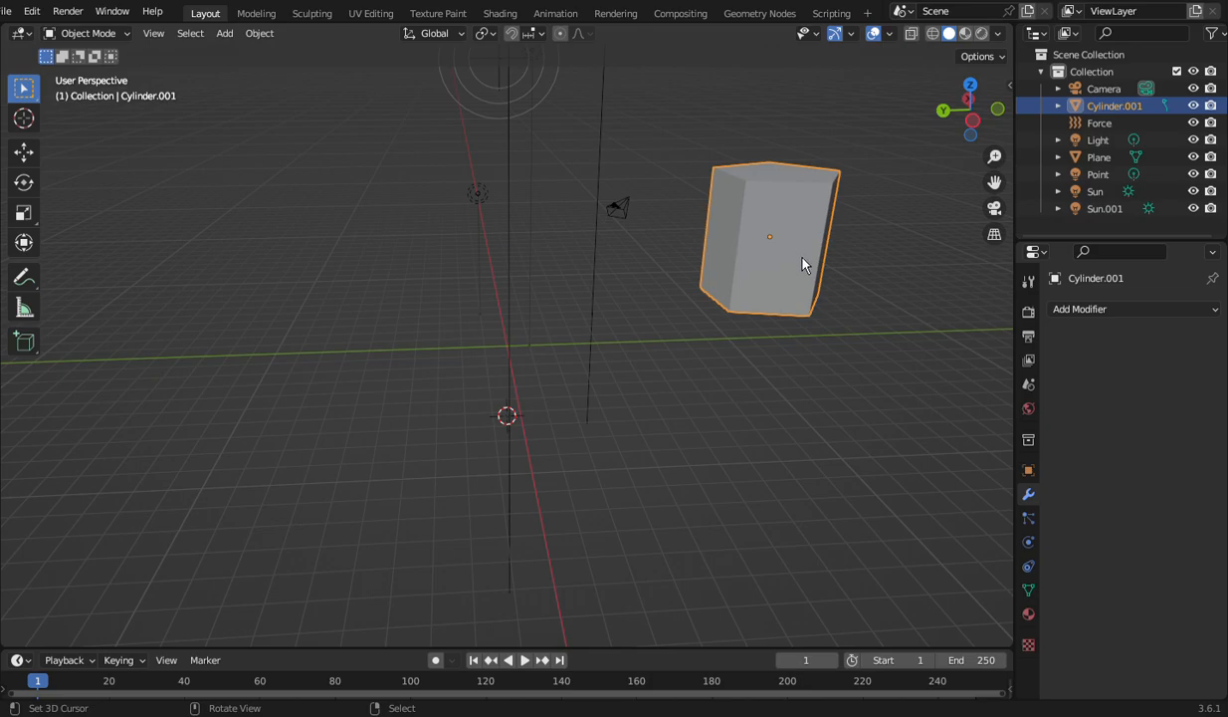
pyautogui.hotkey('shift', 'd')
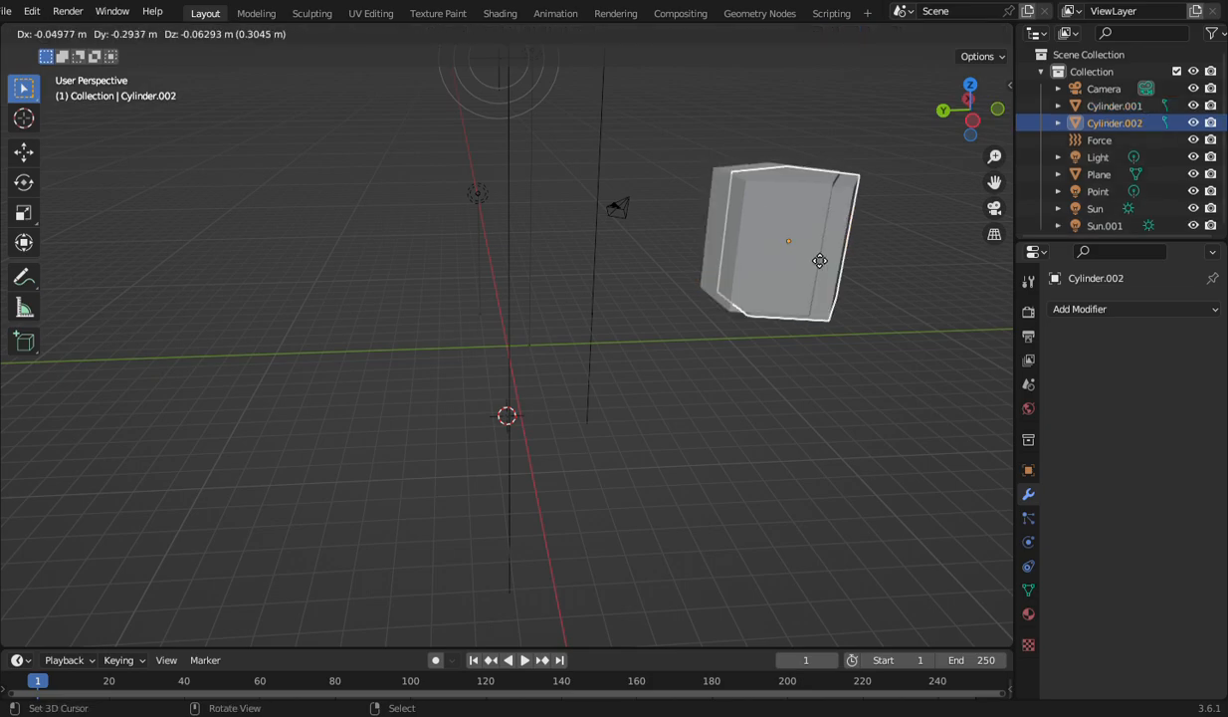
pyautogui.click(820, 261)
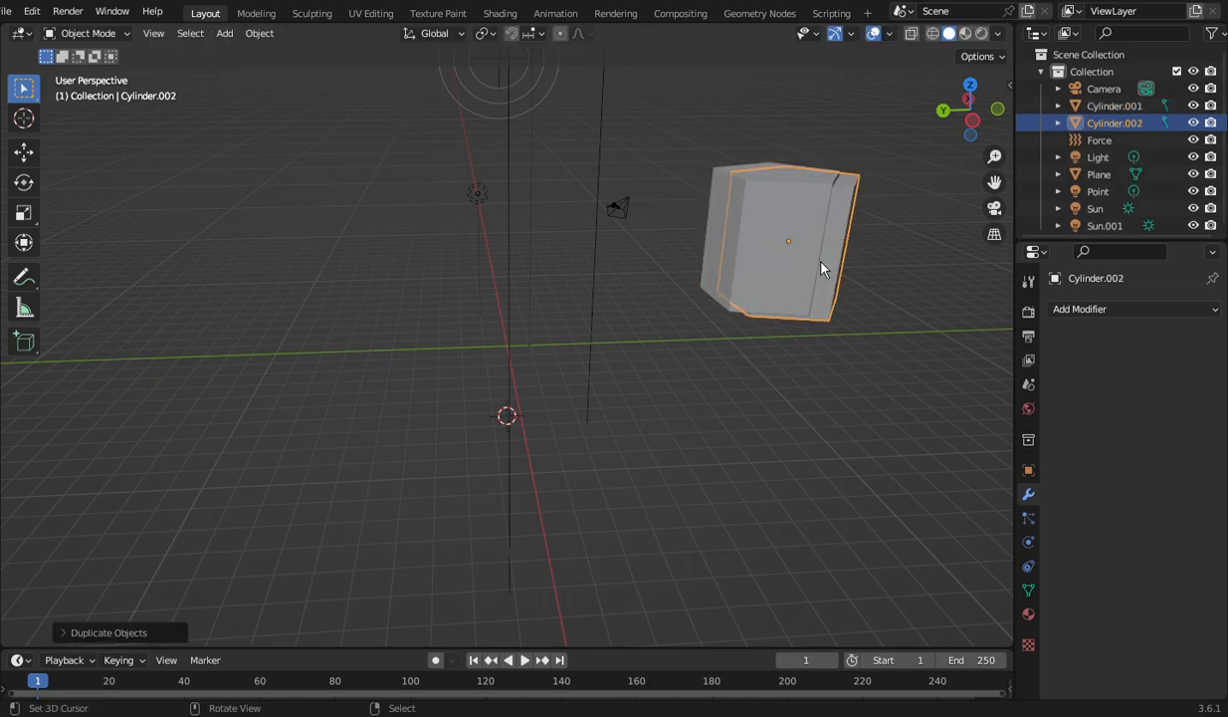
pyautogui.click(24, 151)
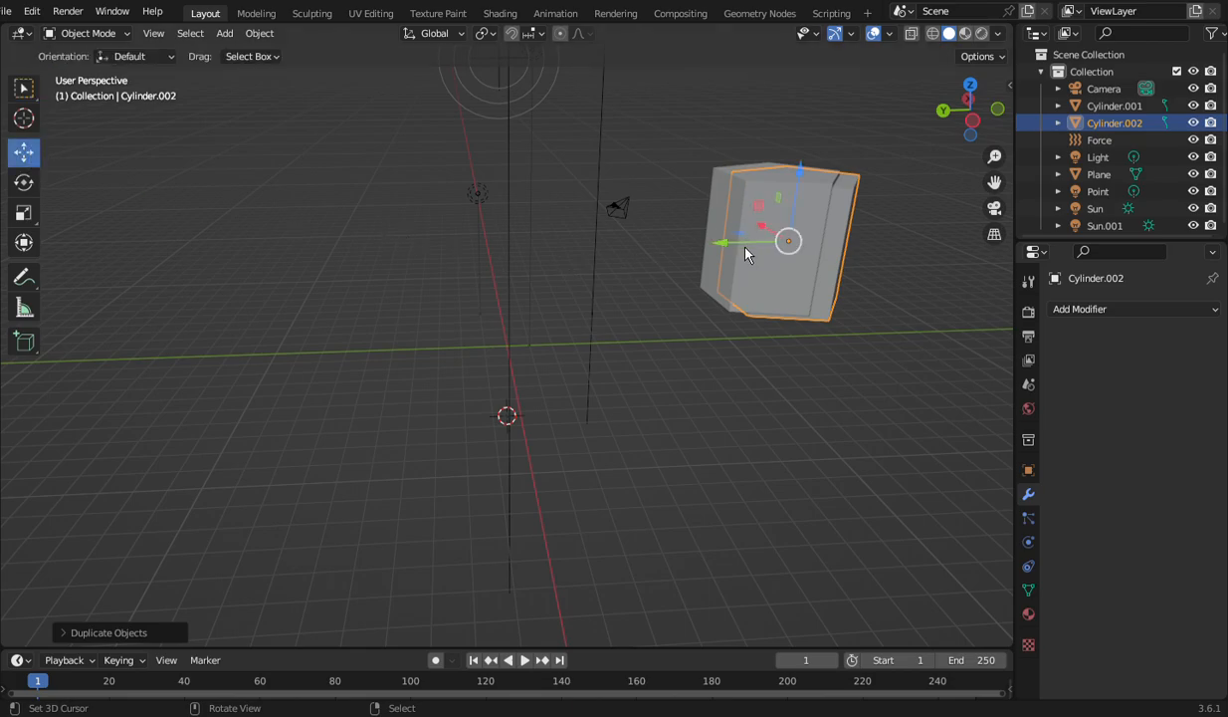
pyautogui.moveTo(750, 245); pyautogui.dragTo(321, 289)
# Step: Rotate the copied cylinder about the global Z axis so a flat side faces the other cylinder
pyautogui.click(24, 213)
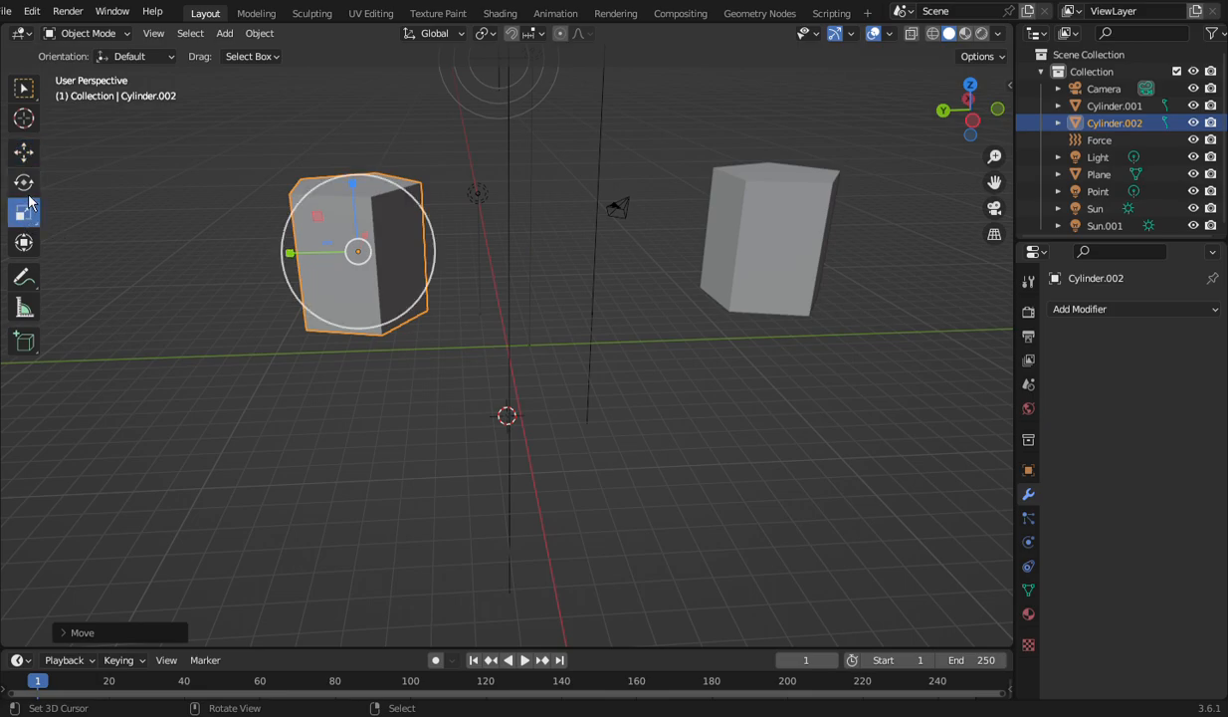
pyautogui.click(23, 182)
pyautogui.moveTo(401, 269); pyautogui.dragTo(438, 244)
# Step: Shift the copied cylinder slightly along the X axis and down the Z axis to line it up with the other
pyautogui.moveTo(981, 97); pyautogui.dragTo(926, 134)
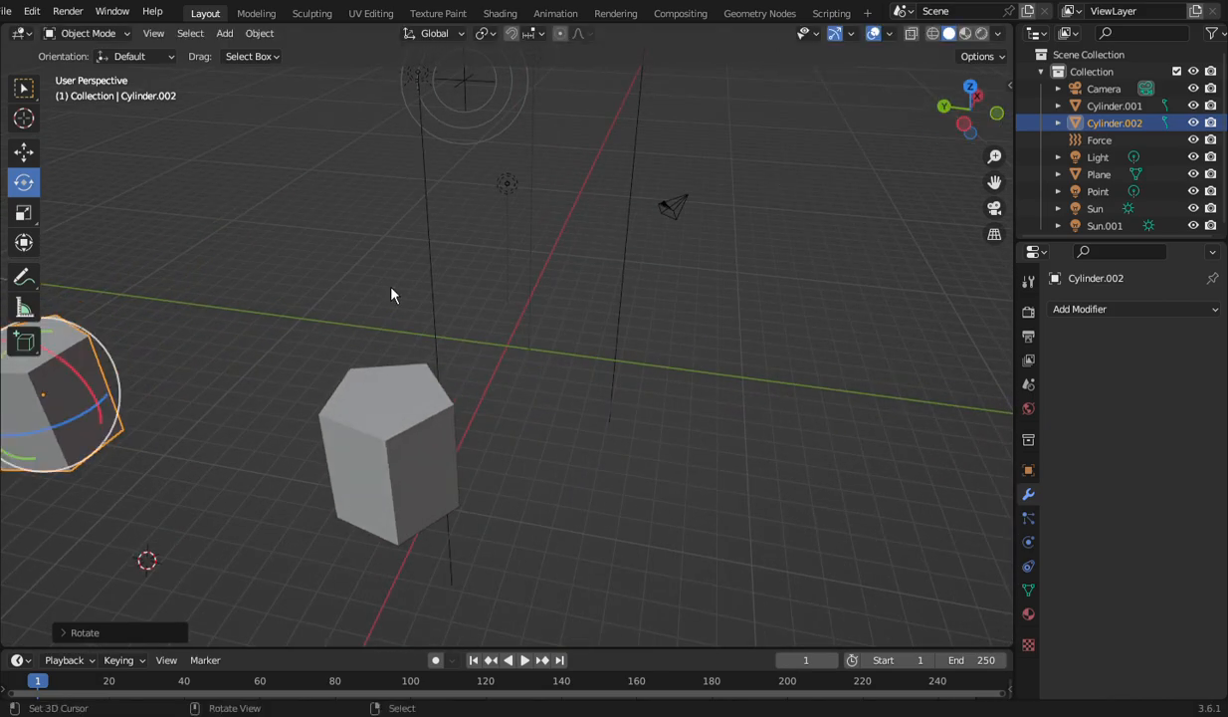
pyautogui.click(23, 151)
pyautogui.moveTo(82, 364); pyautogui.dragTo(112, 356)
pyautogui.moveTo(981, 119)
pyautogui.mouseDown()
pyautogui.moveTo(955, 118)
pyautogui.moveTo(990, 133)
pyautogui.mouseUp()
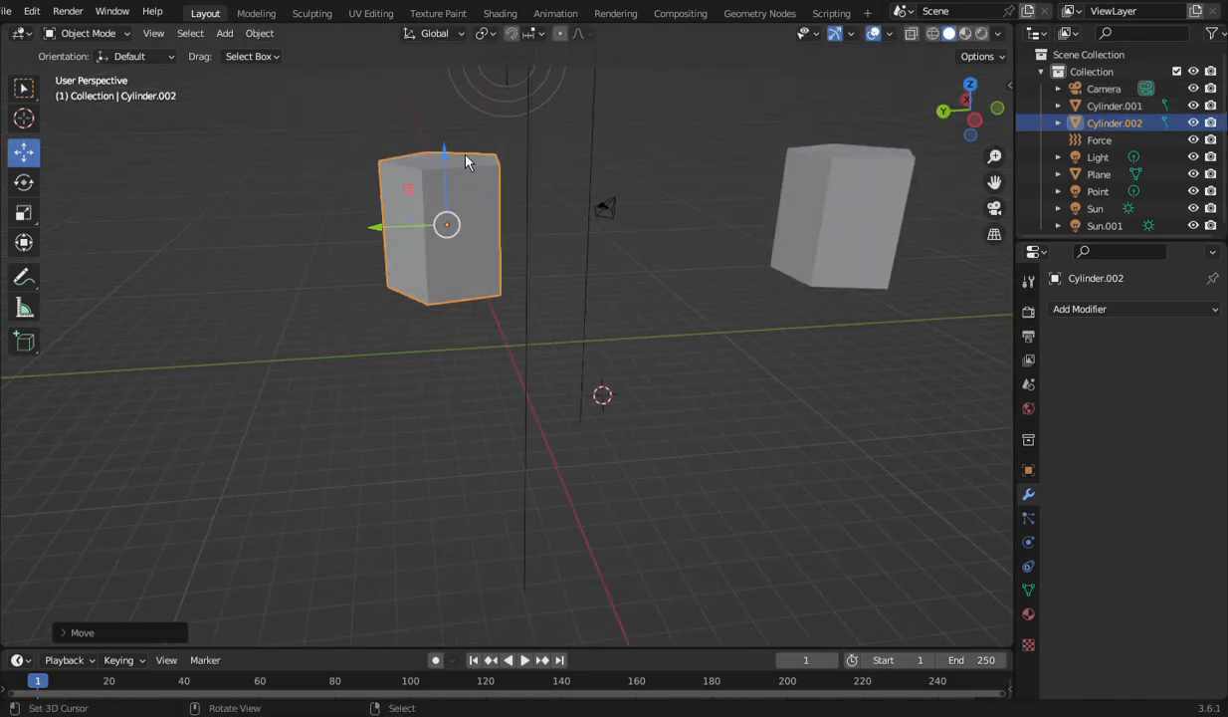
pyautogui.moveTo(451, 162)
pyautogui.mouseDown()
pyautogui.moveTo(451, 189)
pyautogui.moveTo(451, 168)
pyautogui.mouseUp()
# Step: Deselect the copy and examine the alignment of the two cylinders from the front, from above and in perspective
pyautogui.moveTo(958, 111); pyautogui.dragTo(996, 117)
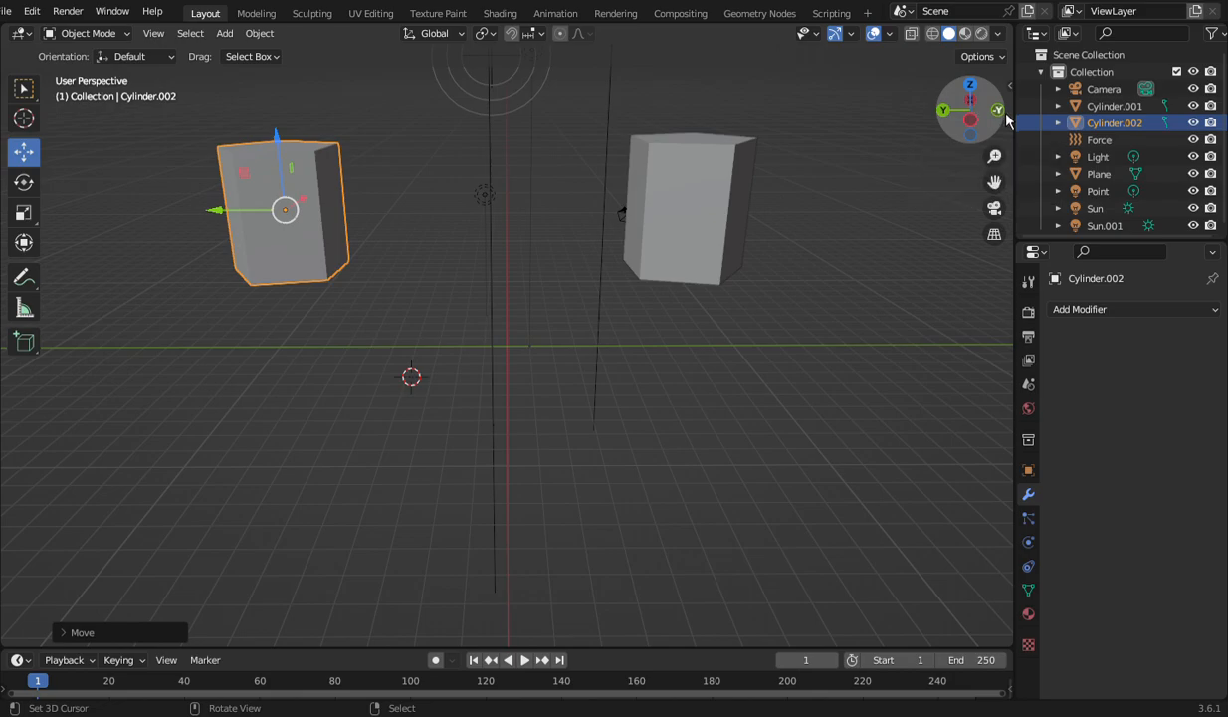
pyautogui.click(604, 408)
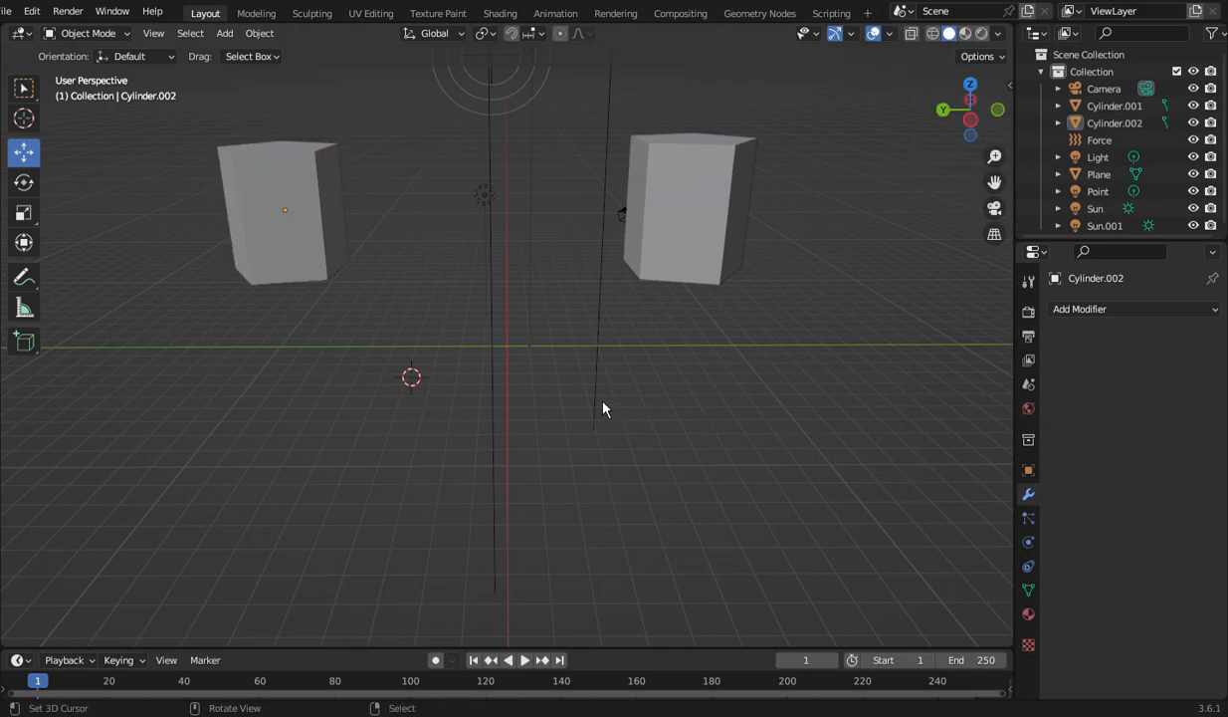
pyautogui.press('KP_1')
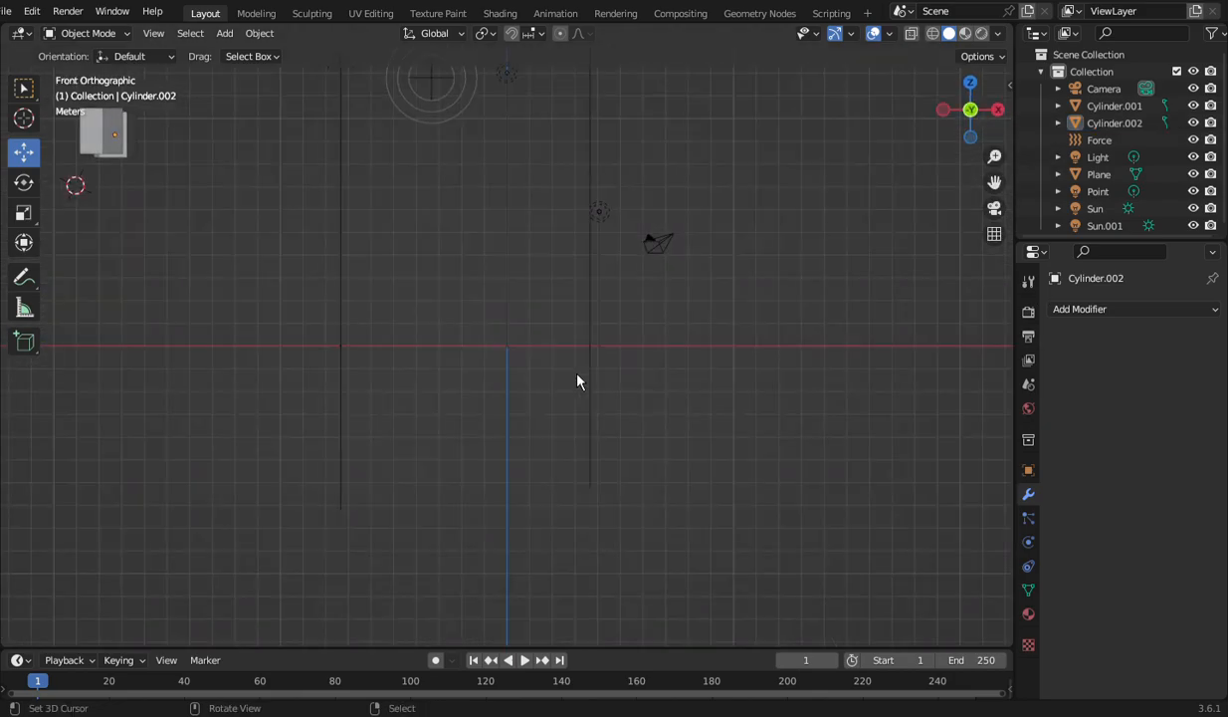
pyautogui.press('KP_7')
pyautogui.moveTo(961, 118)
pyautogui.mouseDown()
pyautogui.moveTo(951, 113)
pyautogui.moveTo(965, 136)
pyautogui.mouseUp()
pyautogui.scroll(-2, 736, 307)
pyautogui.scroll(2, 438, 274)
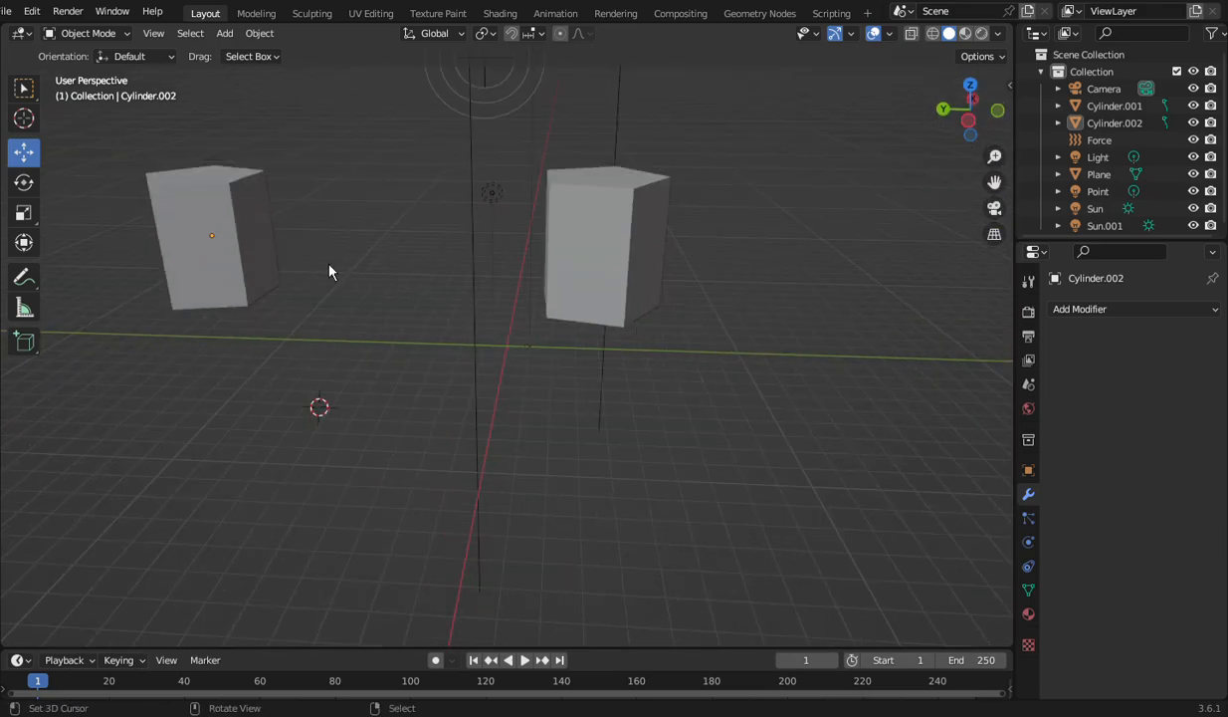
# Step: Select both cylinders and enter Edit Mode on them together
pyautogui.click(222, 246)
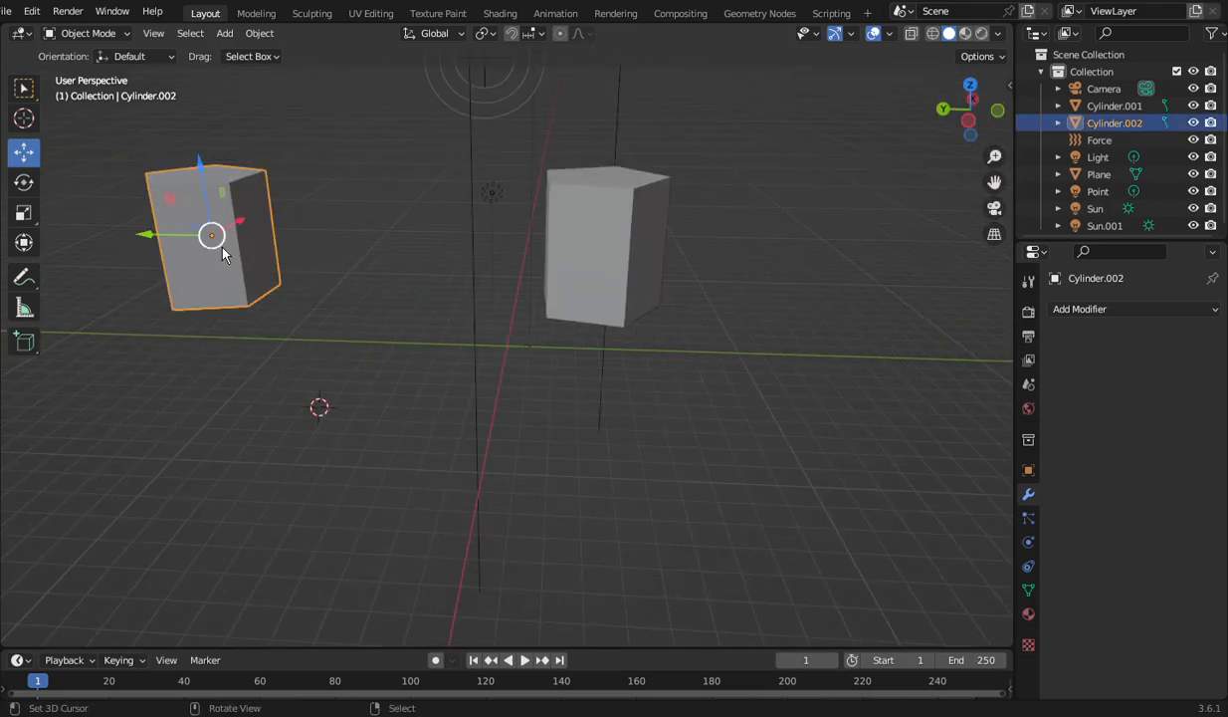
pyautogui.keyDown('shift'); pyautogui.click(564, 259); pyautogui.keyUp('shift')
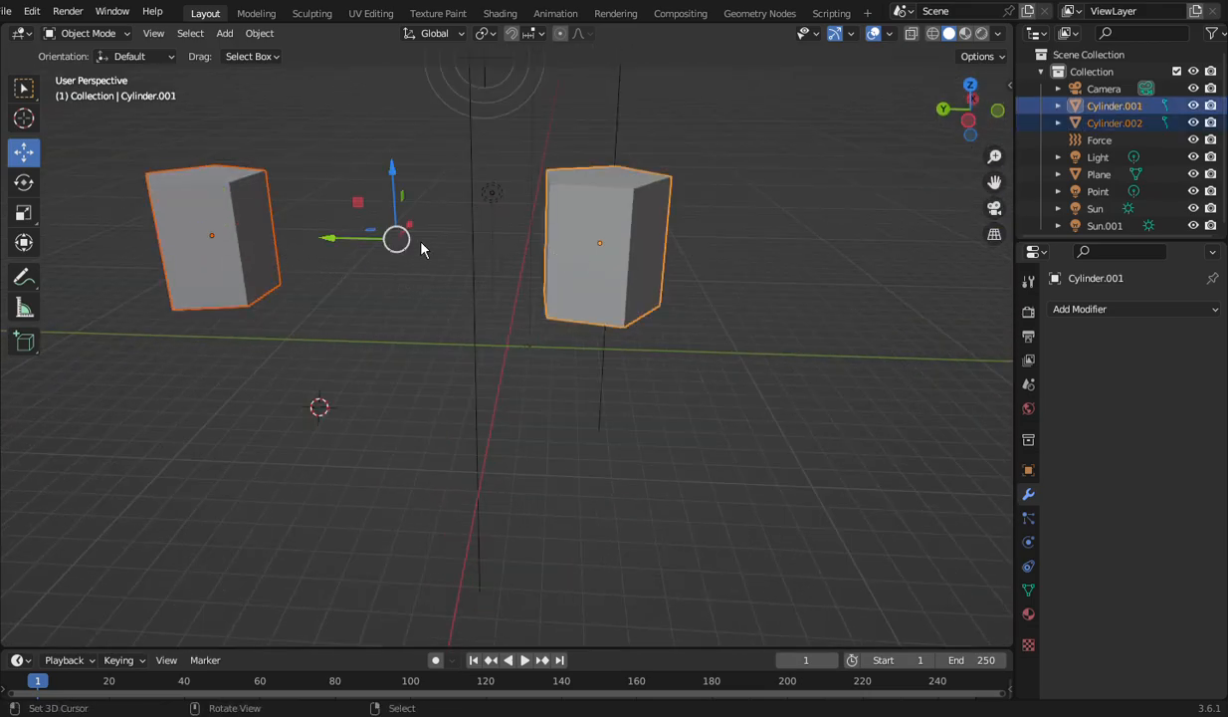
pyautogui.click(95, 38)
pyautogui.click(93, 72)
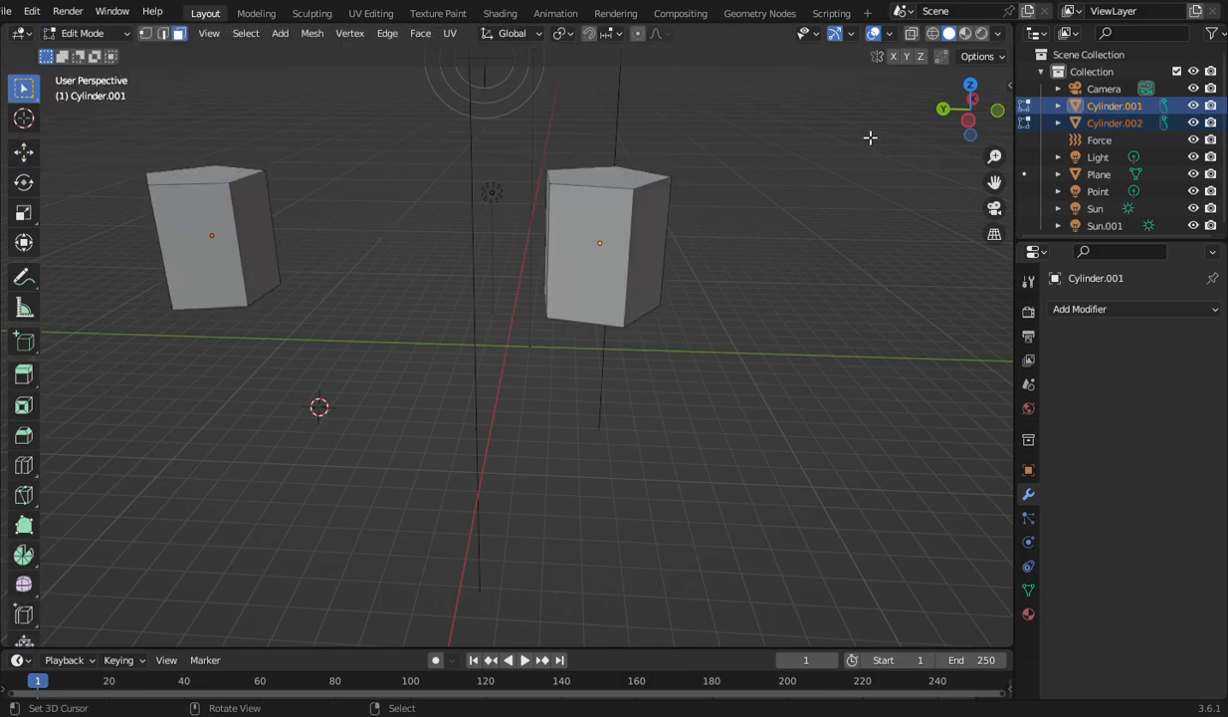
# Step: Inset the source cylinder's side face toward the copy by about 0.21 m and shrink the inset face along Z
pyautogui.moveTo(958, 121); pyautogui.dragTo(911, 157)
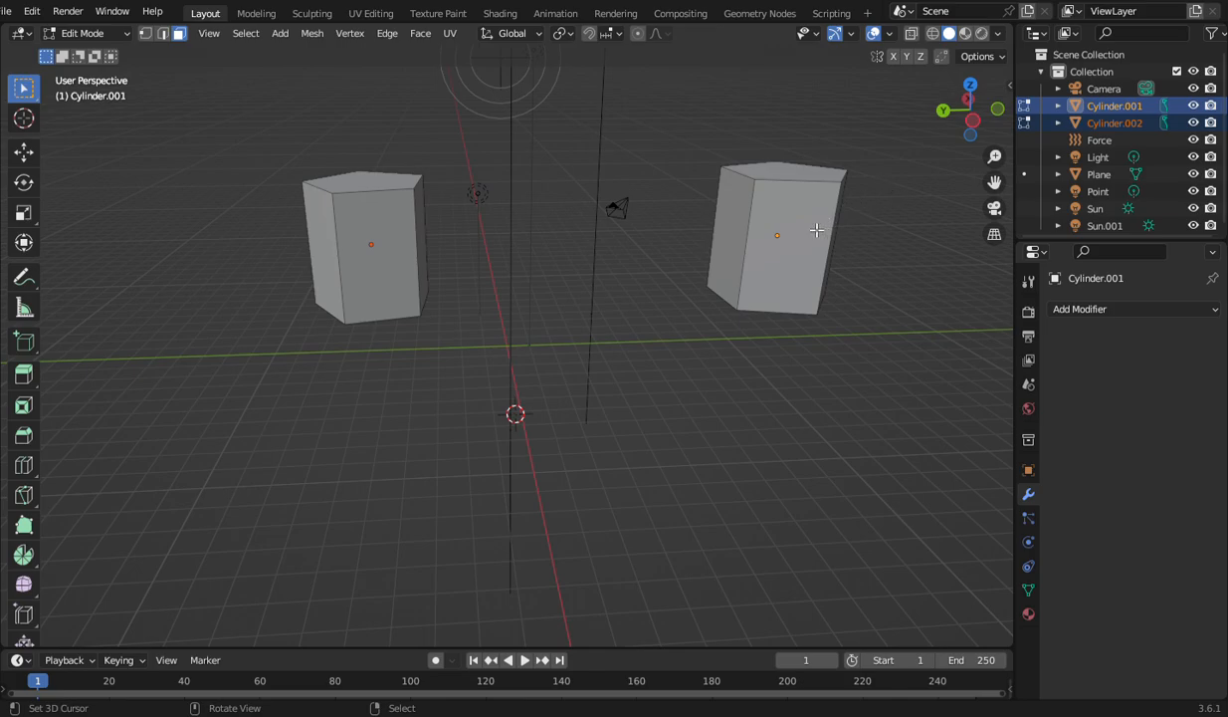
pyautogui.click(747, 232)
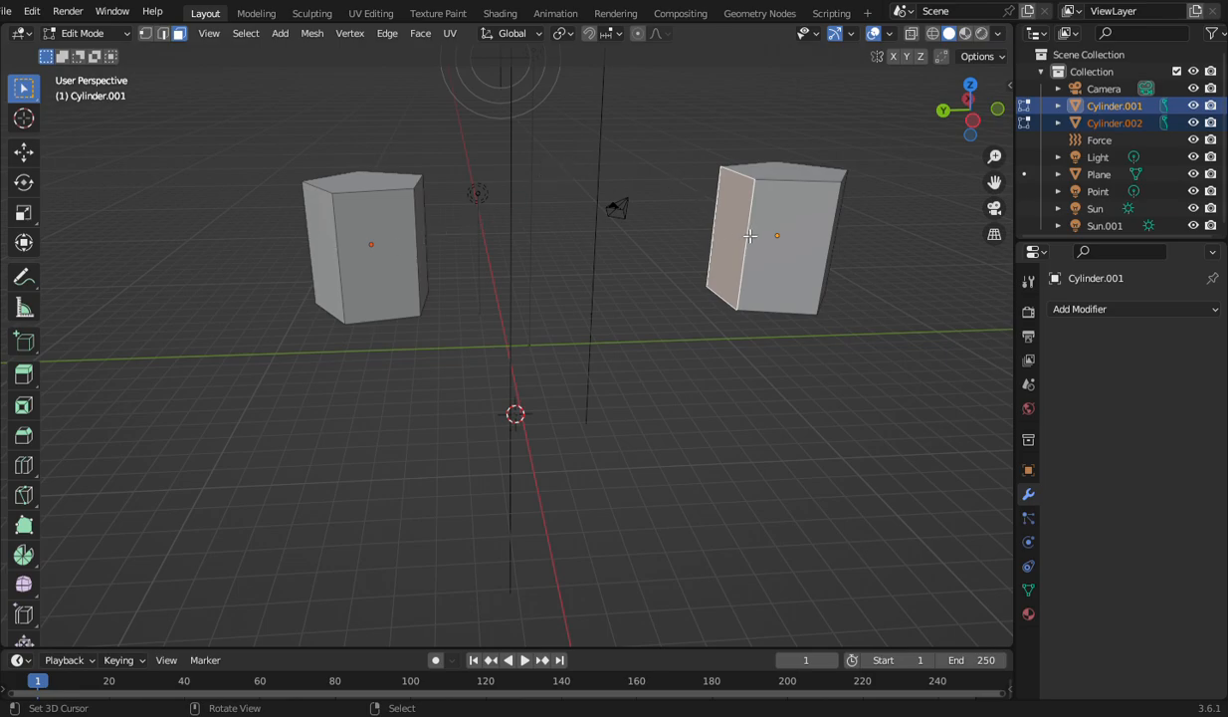
pyautogui.press('i')
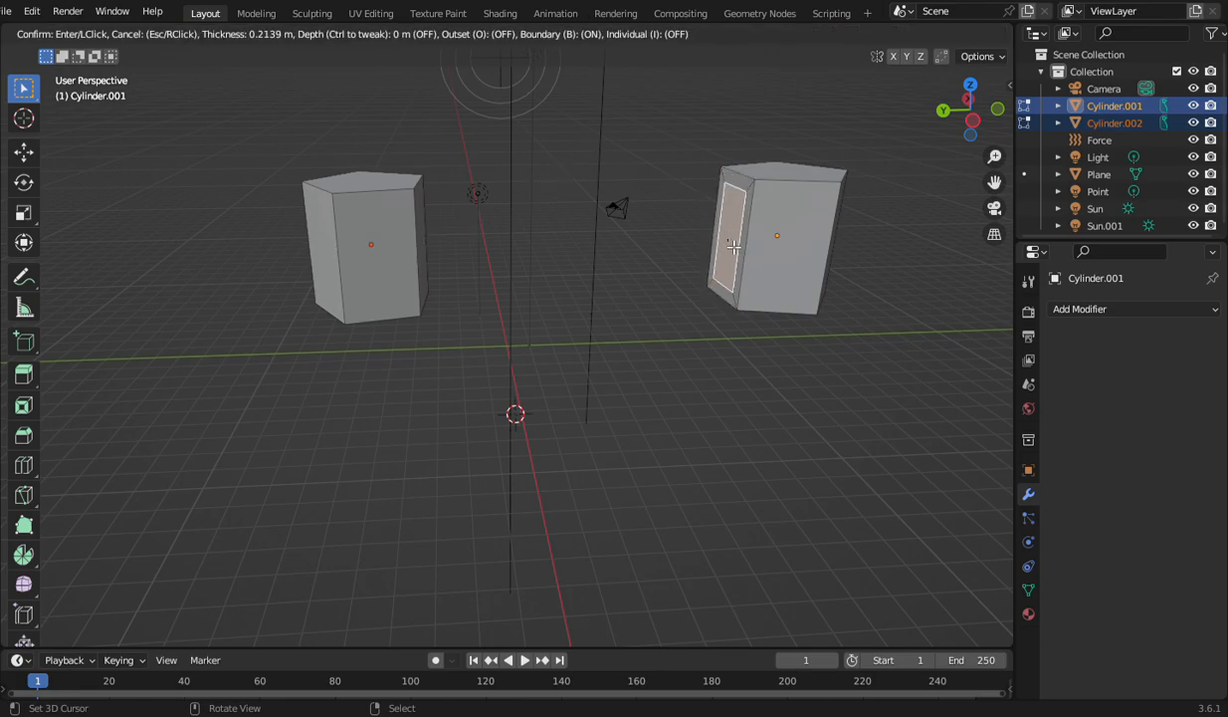
pyautogui.click(734, 247)
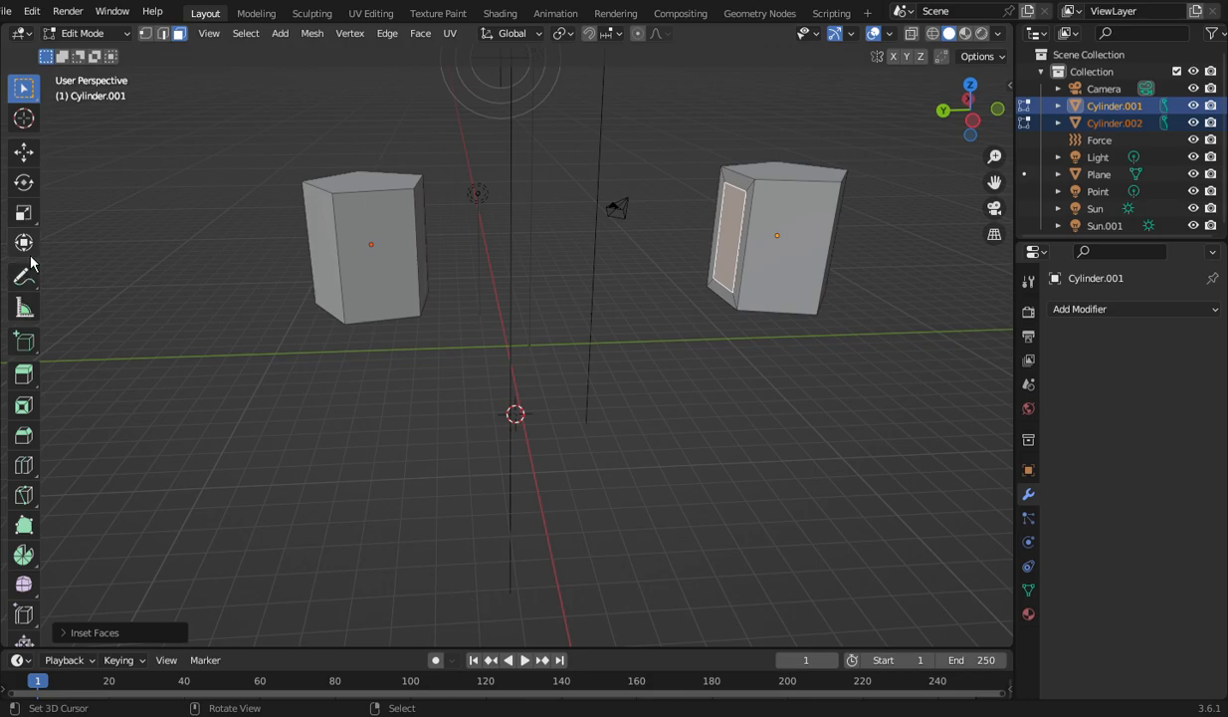
pyautogui.click(24, 212)
pyautogui.moveTo(736, 172); pyautogui.dragTo(739, 198)
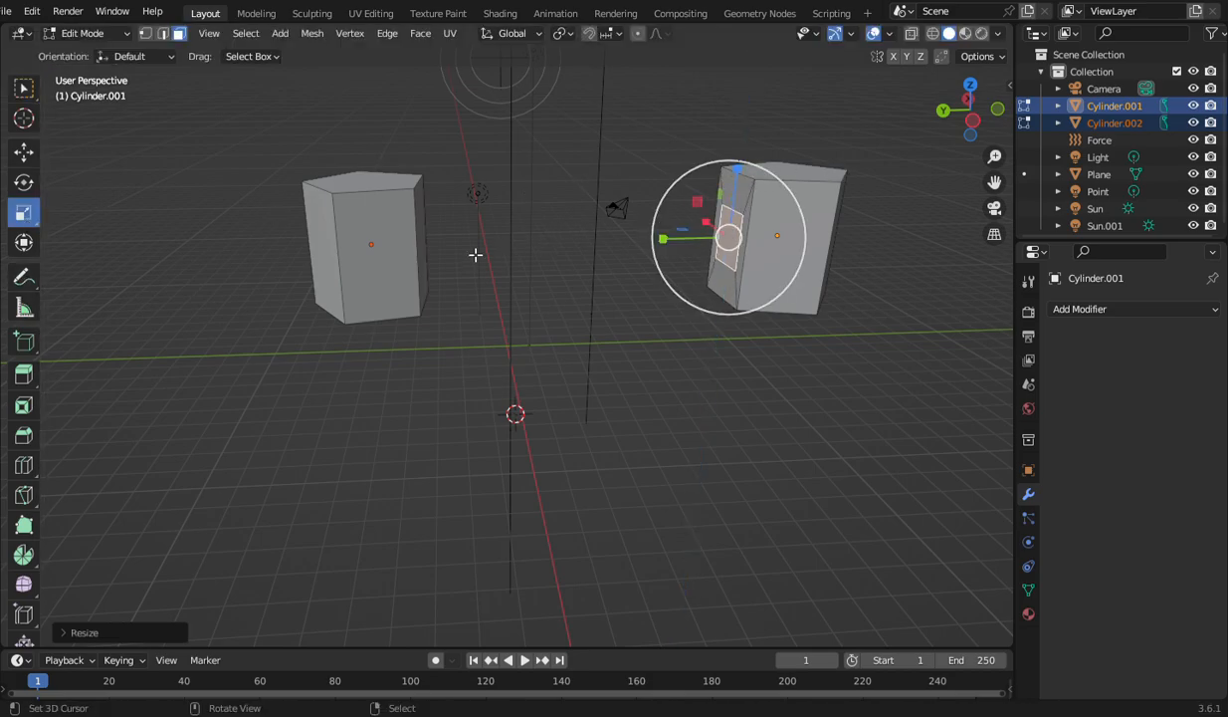
# Step: Inset the copy's facing side by about 0.31 m, shrink the inset face along Z and adjust its scale along X
pyautogui.click(426, 243)
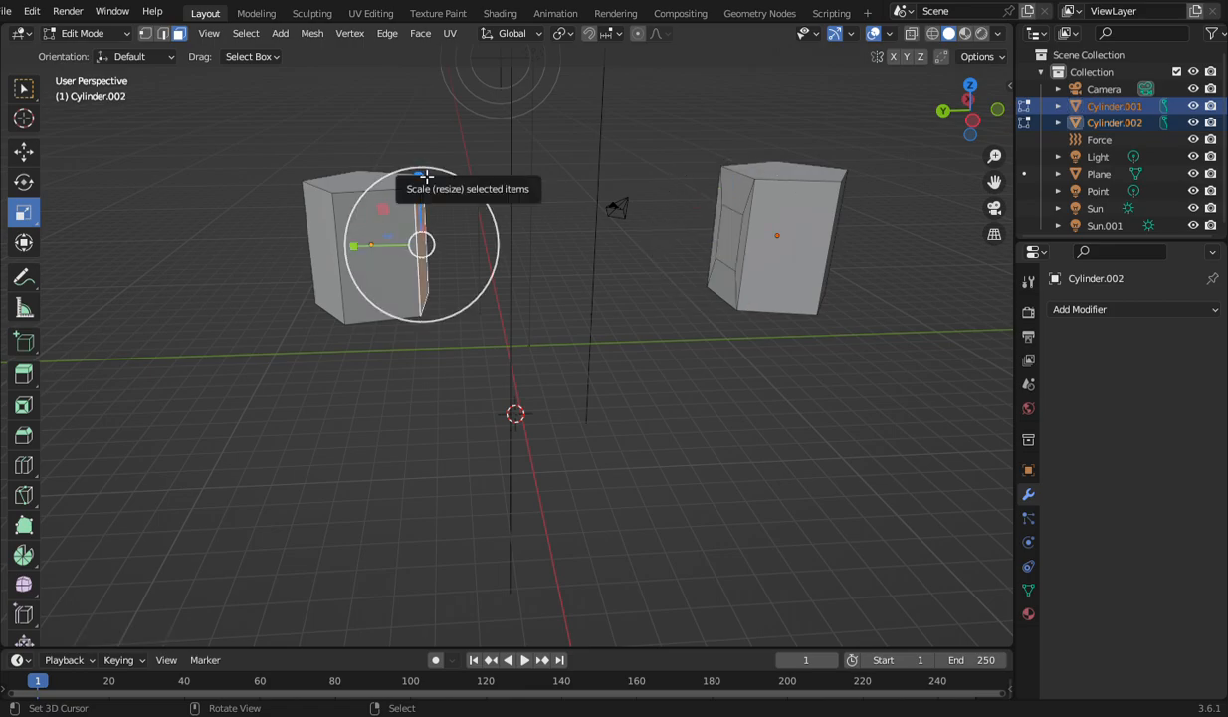
pyautogui.press('i')
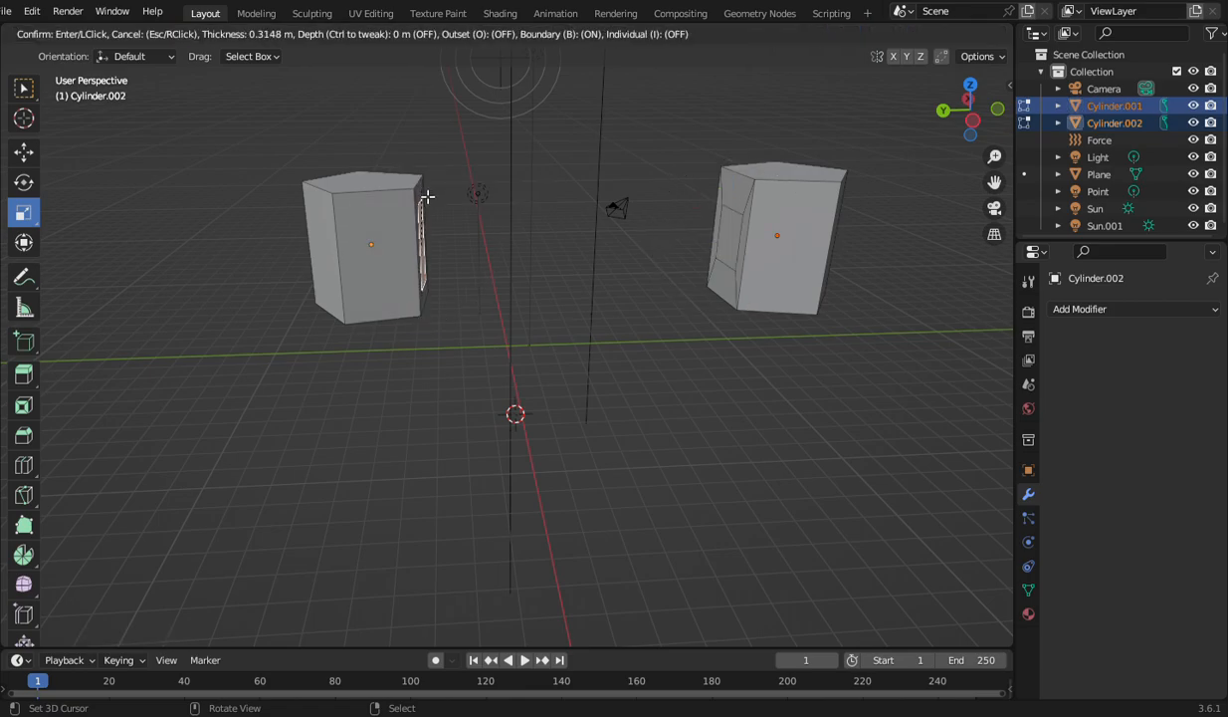
pyautogui.click(426, 196)
pyautogui.moveTo(988, 132); pyautogui.dragTo(850, 127)
pyautogui.moveTo(249, 173); pyautogui.dragTo(244, 185)
pyautogui.moveTo(957, 117); pyautogui.dragTo(930, 135)
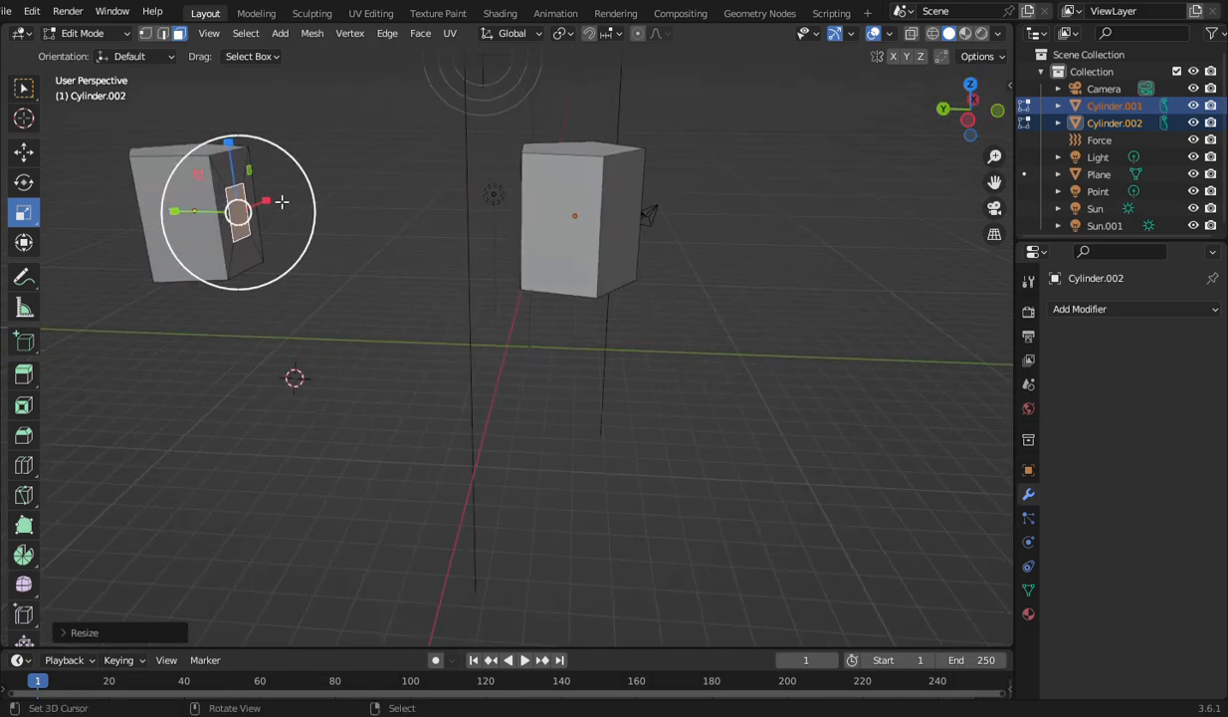
pyautogui.moveTo(266, 202); pyautogui.dragTo(261, 198)
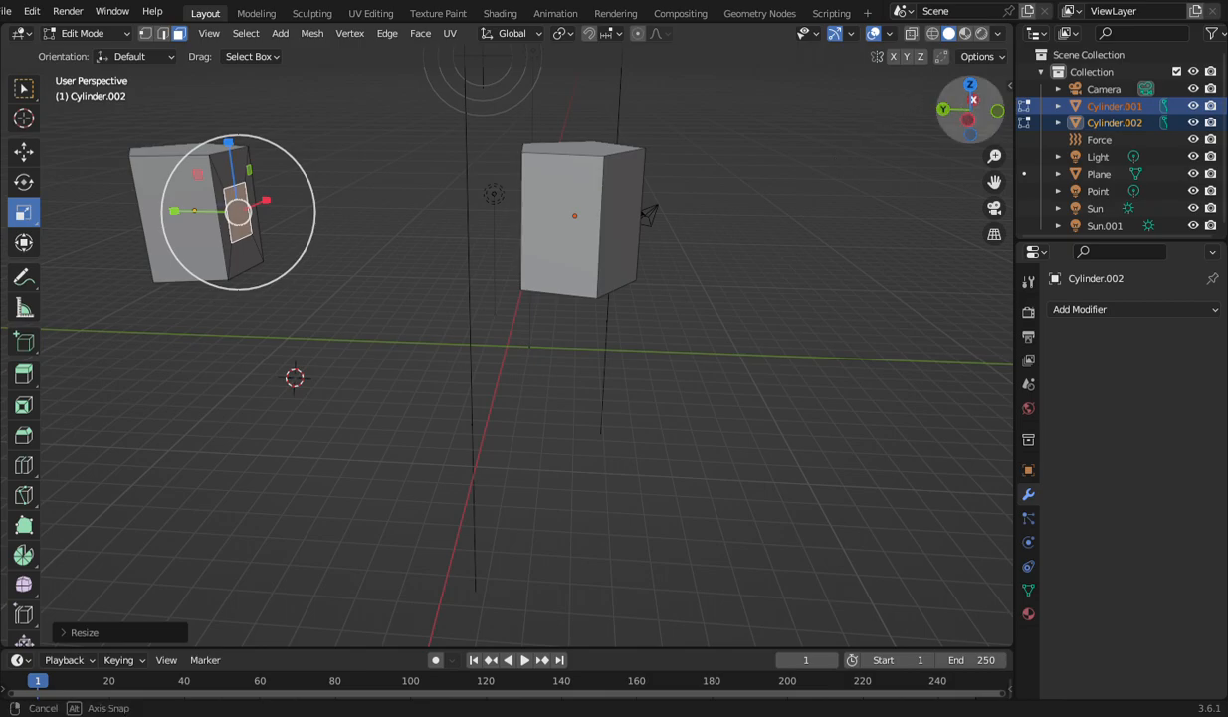
# Step: Select the inset faces on both cylinders and delete them to open the facing sides
pyautogui.moveTo(971, 116); pyautogui.dragTo(991, 120)
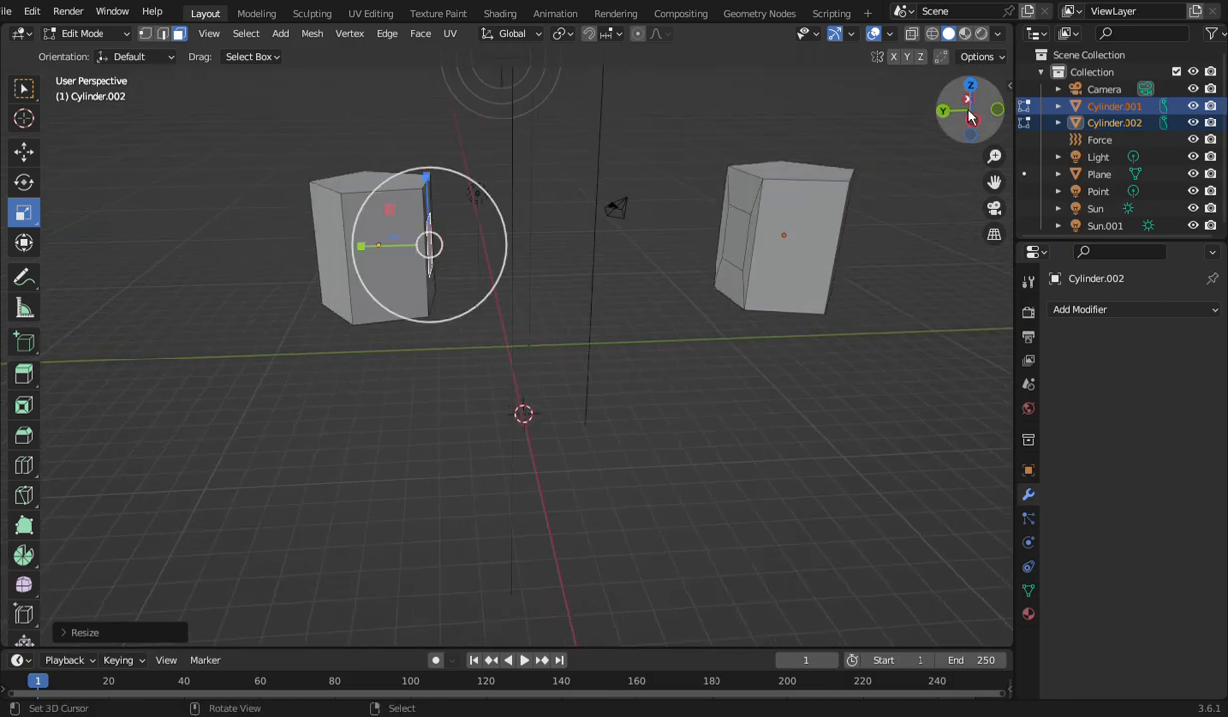
pyautogui.keyDown('shift'); pyautogui.click(727, 237); pyautogui.keyUp('shift')
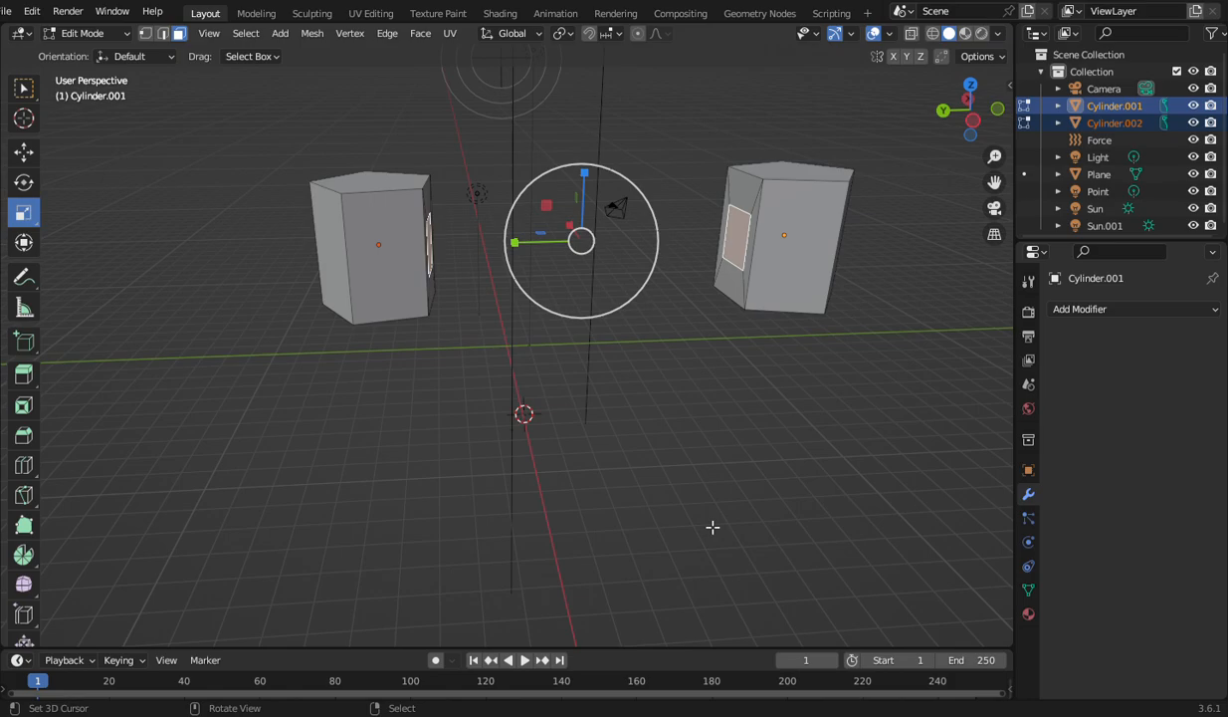
pyautogui.press('x')
pyautogui.click(711, 527)
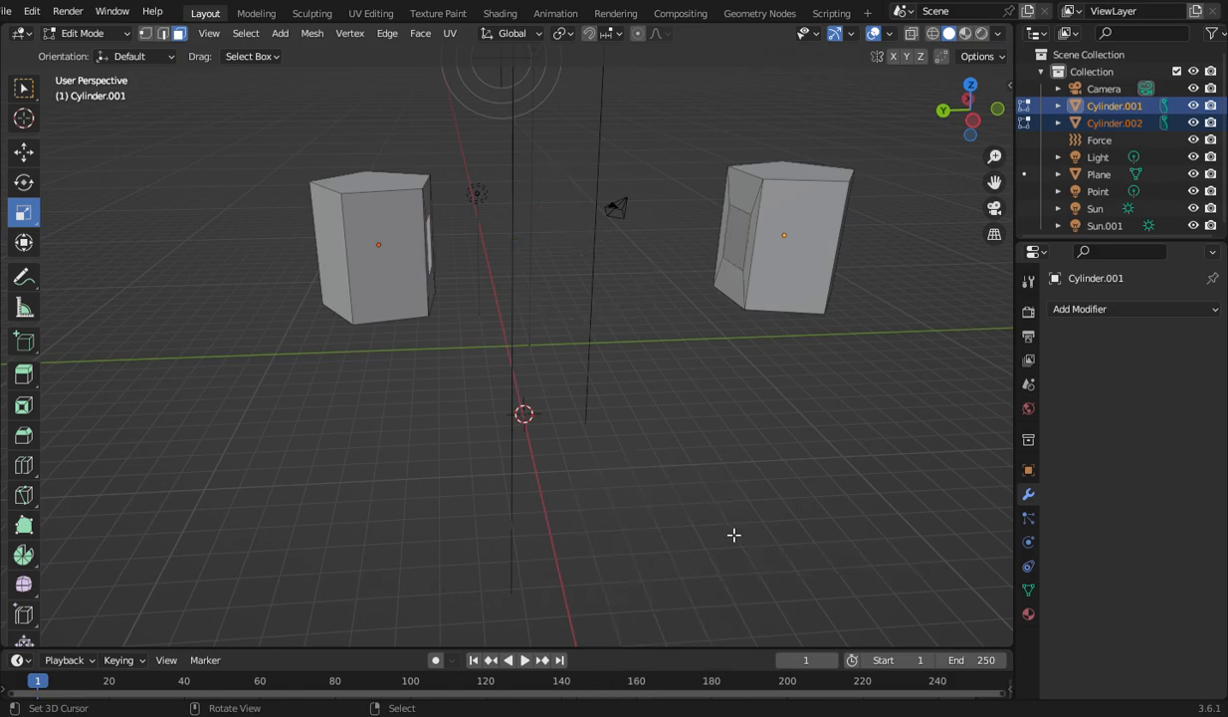
# Step: Switch to edge selection and select the edges around the opening on Cylinder.001
pyautogui.rightClick(730, 252)
pyautogui.rightClick(715, 480)
pyautogui.click(165, 37)
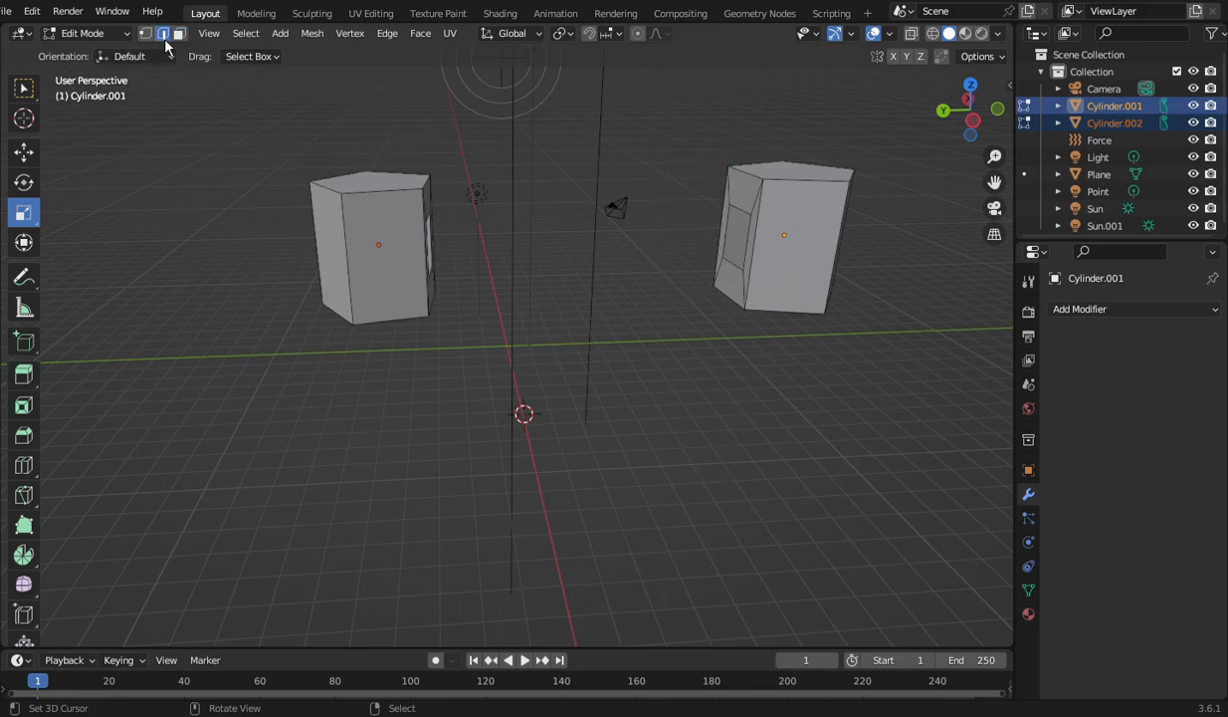
pyautogui.rightClick(745, 217)
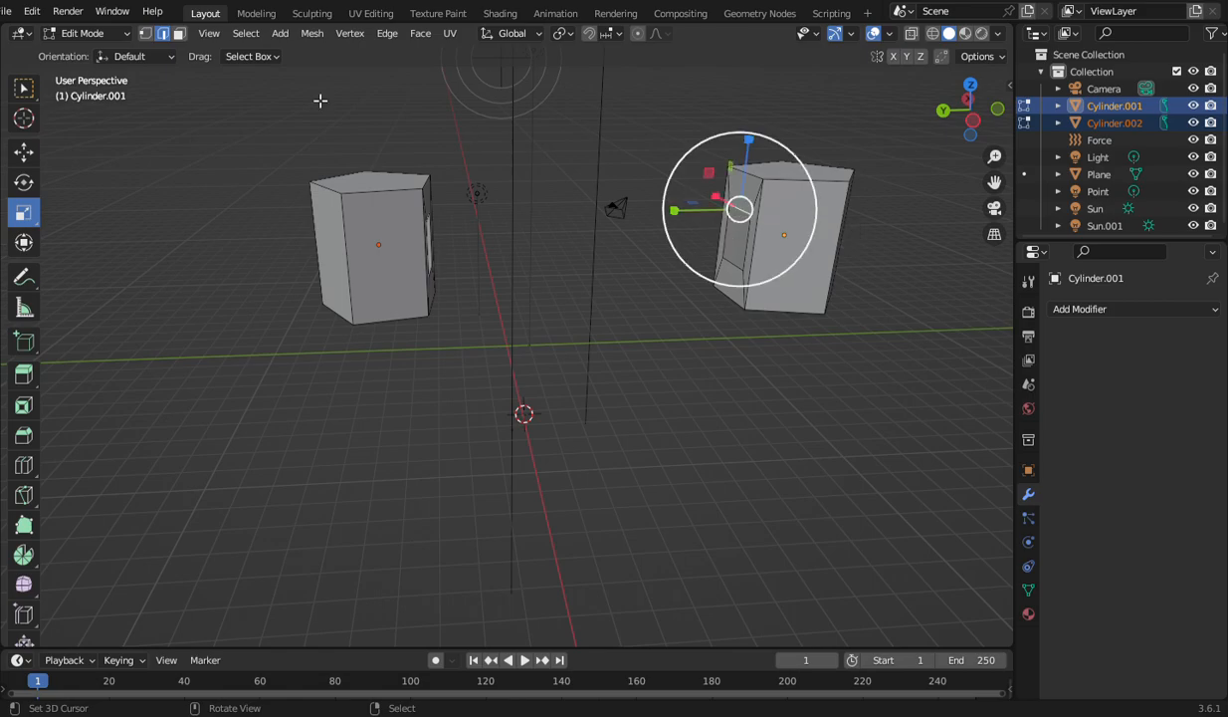
pyautogui.click(31, 91)
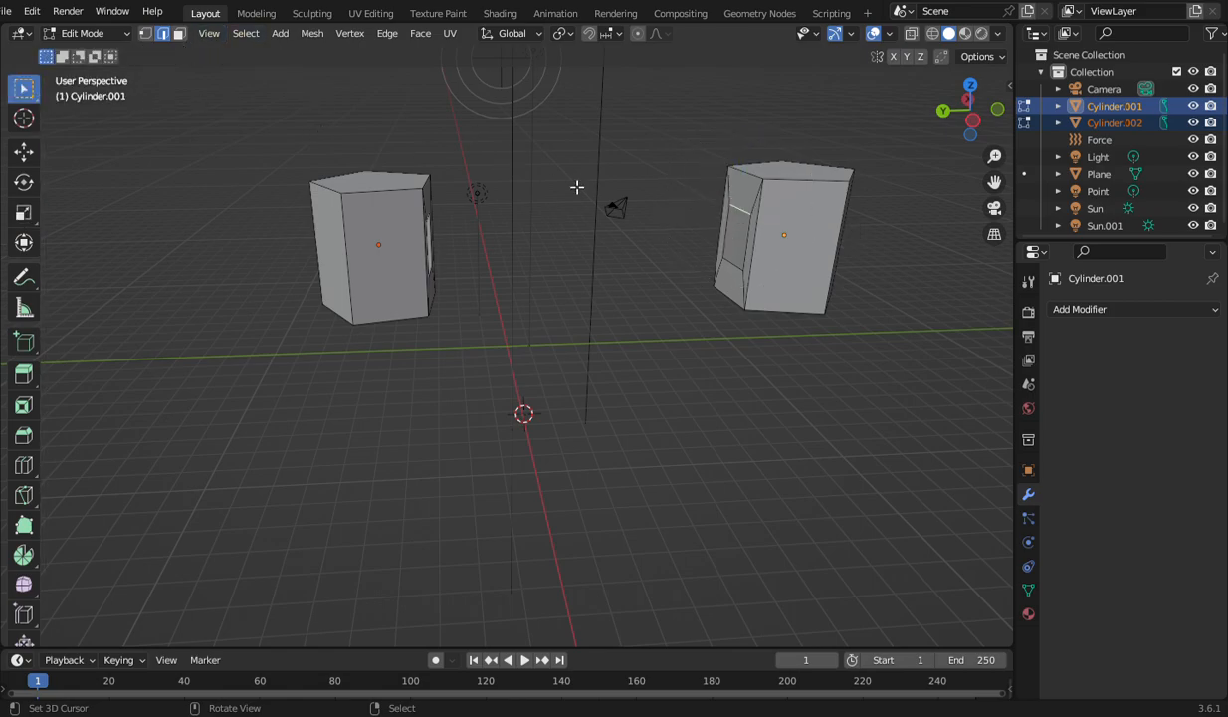
pyautogui.keyDown('shift'); pyautogui.click(731, 239); pyautogui.keyUp('shift')
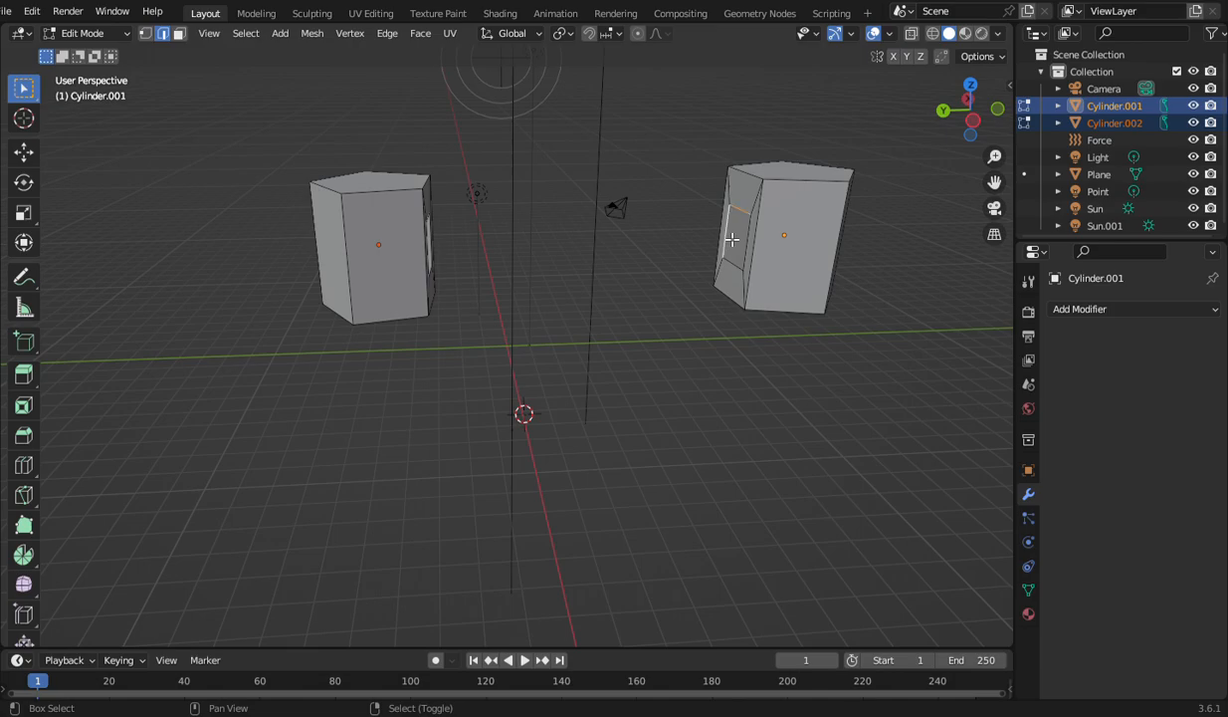
pyautogui.keyDown('shift'); pyautogui.click(733, 268); pyautogui.keyUp('shift')
# Step: Add the edges around the facing opening on Cylinder.002 to the selection
pyautogui.moveTo(958, 128); pyautogui.dragTo(881, 135)
pyautogui.click(187, 281)
pyautogui.click(191, 293)
pyautogui.keyDown('shift'); pyautogui.rightClick(196, 282); pyautogui.keyUp('shift')
pyautogui.keyDown('shift'); pyautogui.rightClick(169, 282); pyautogui.keyUp('shift')
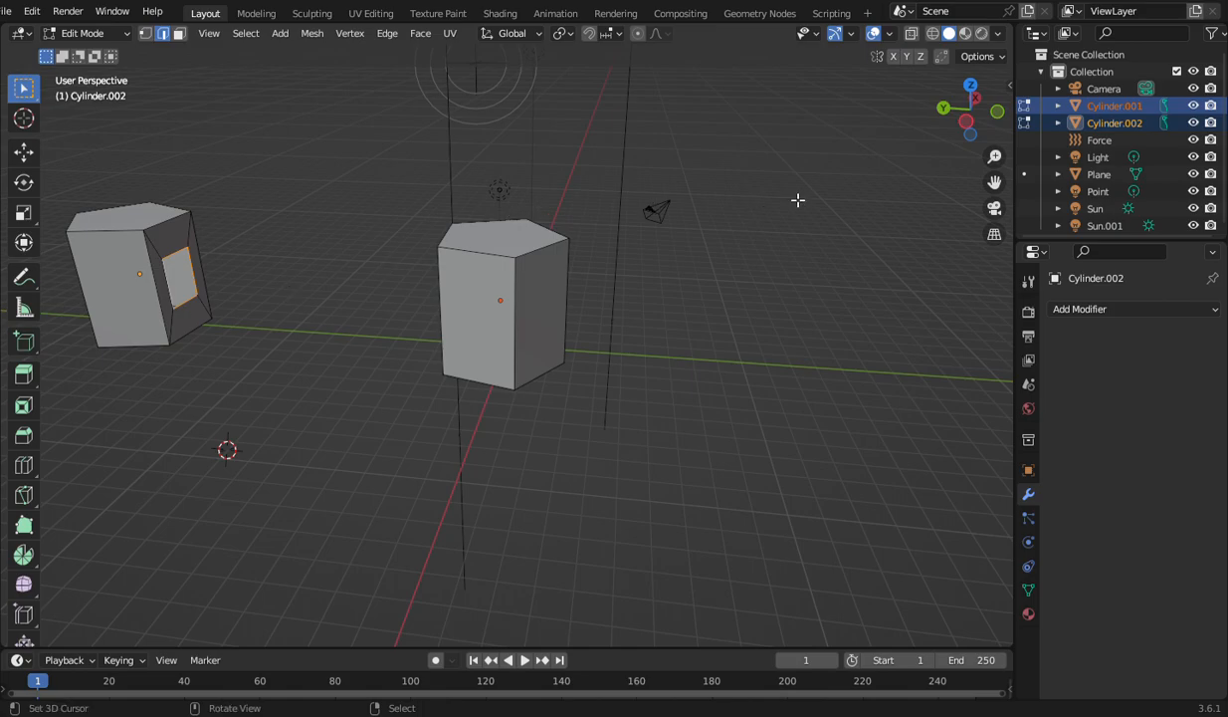
pyautogui.moveTo(974, 137); pyautogui.dragTo(1017, 139)
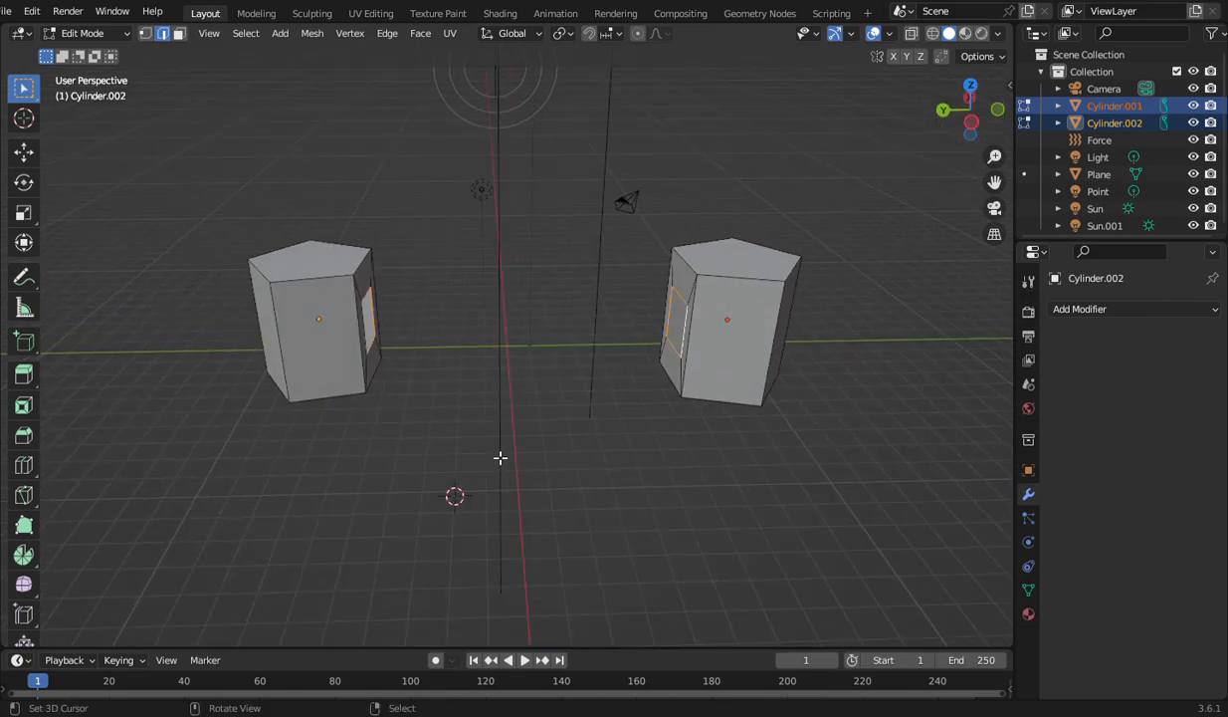
# Step: Try to connect the selected openings of the two cylinders with Bridge Edge Loops
pyautogui.press('F3')
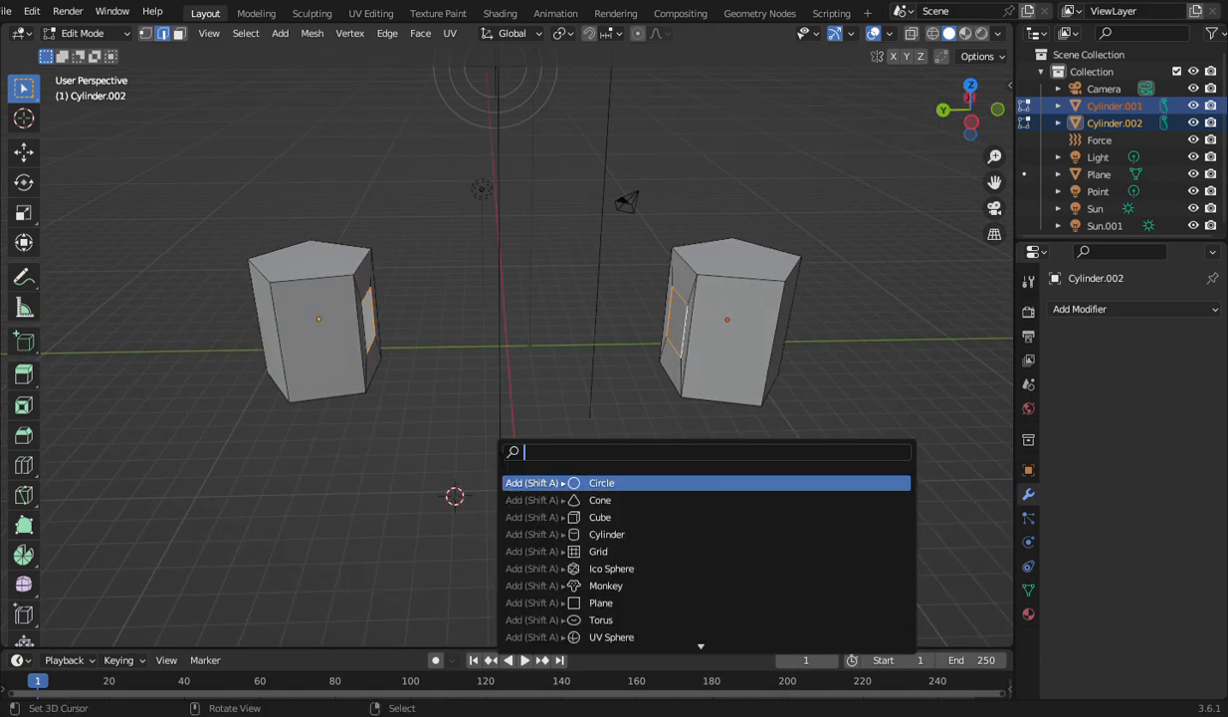
pyautogui.write('br')
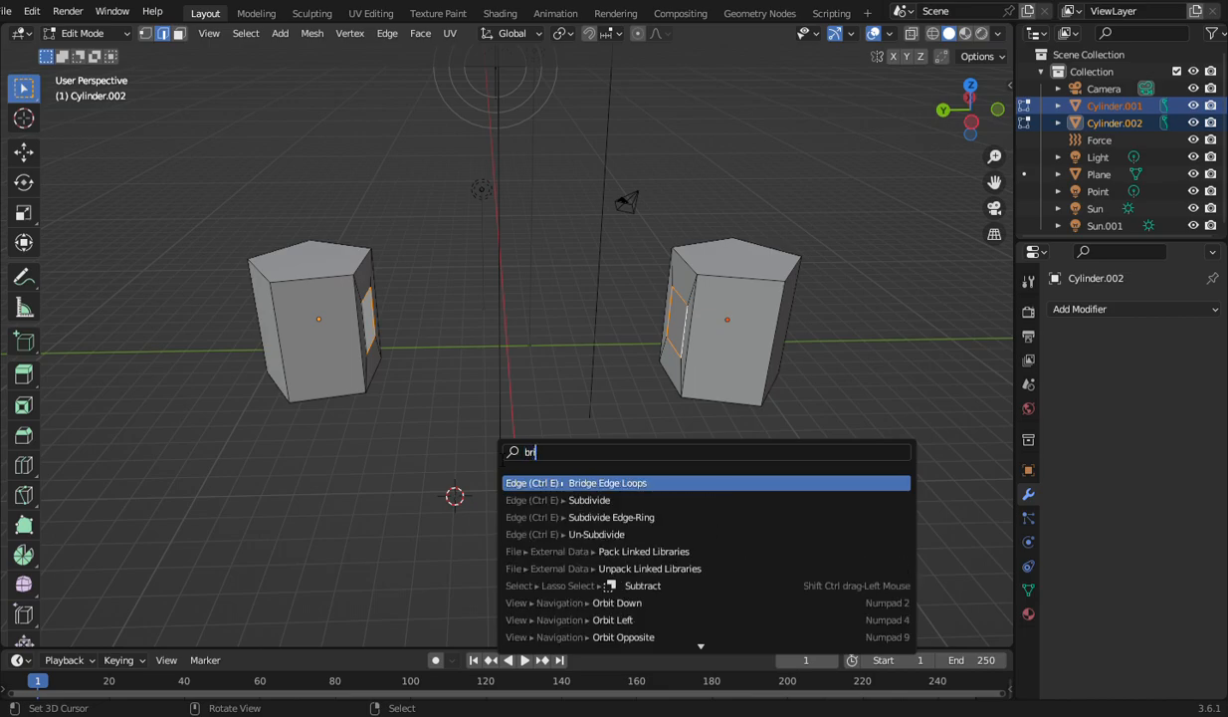
pyautogui.write('idge')
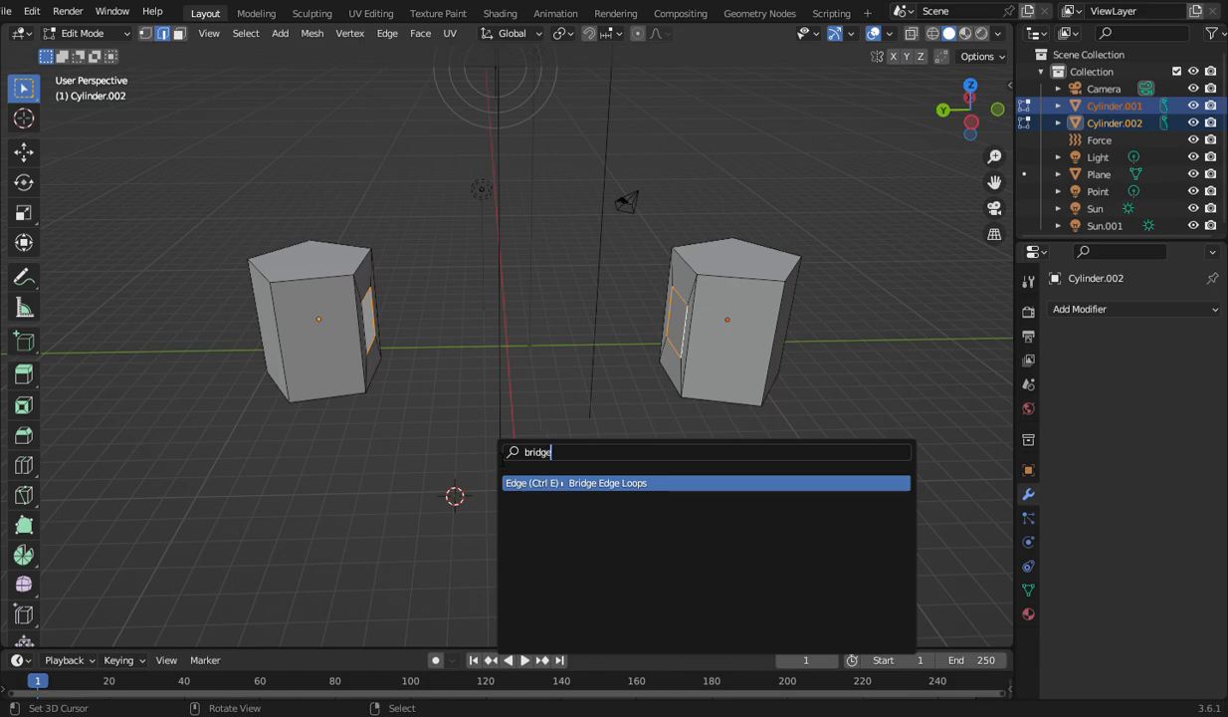
pyautogui.click(708, 486)
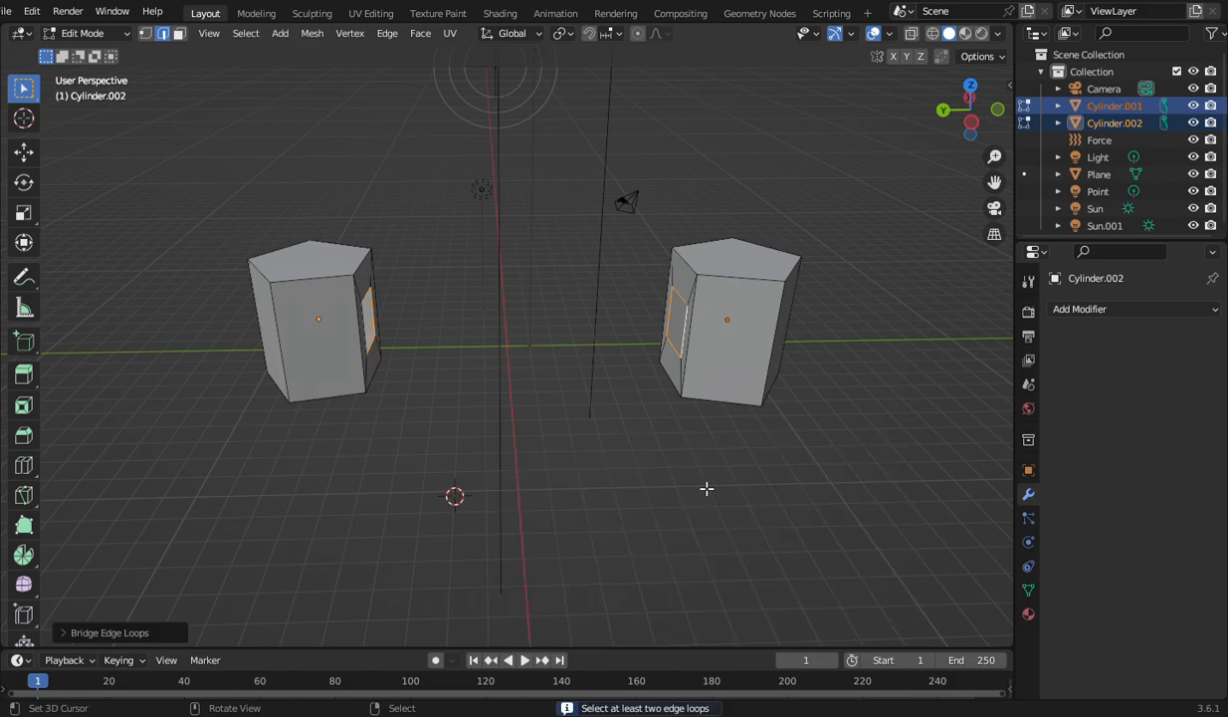
# Step: Try a merge factor of 0.380 and a twist of 27 for Bridge Edge Loops and adjust its number of cuts, and clear the edge selection
pyautogui.click(120, 632)
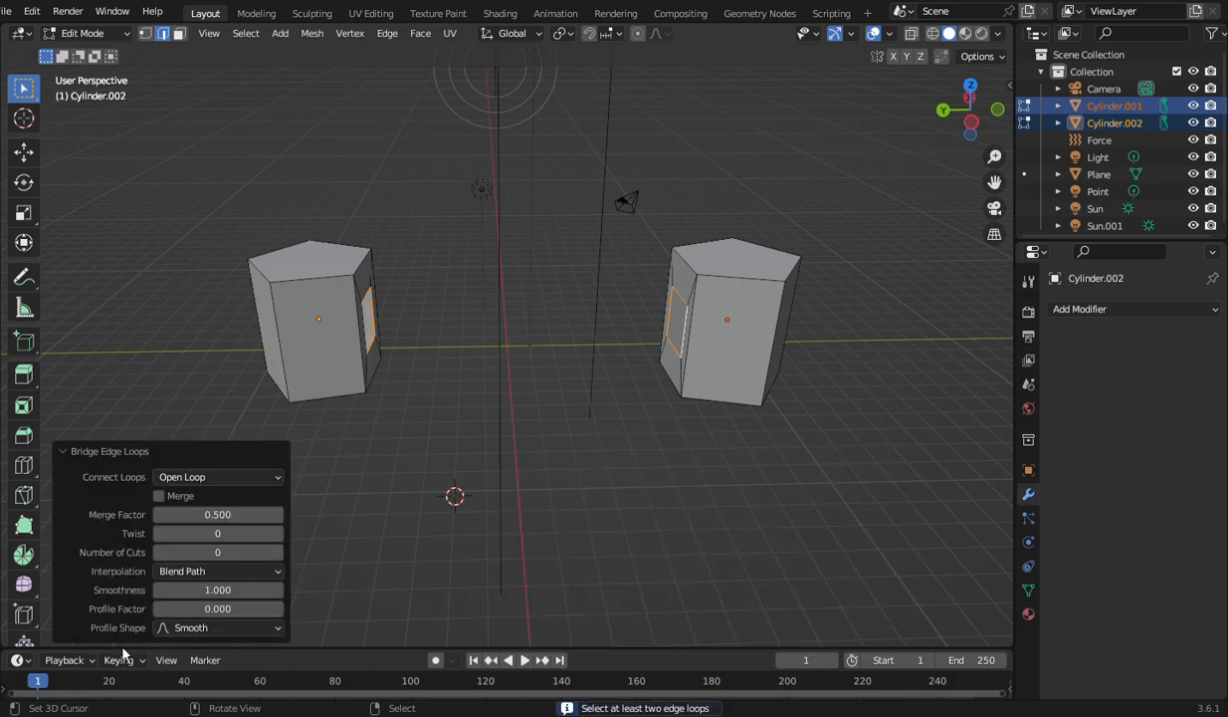
pyautogui.click(246, 477)
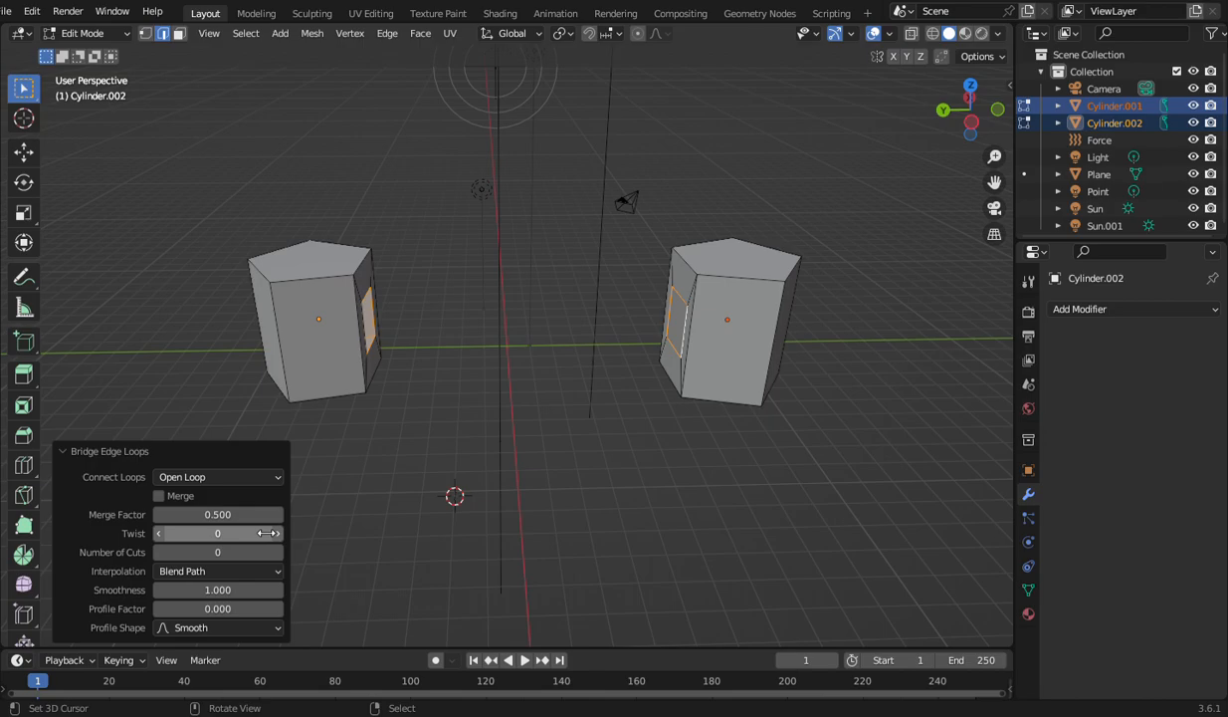
pyautogui.moveTo(240, 517); pyautogui.dragTo(329, 533)
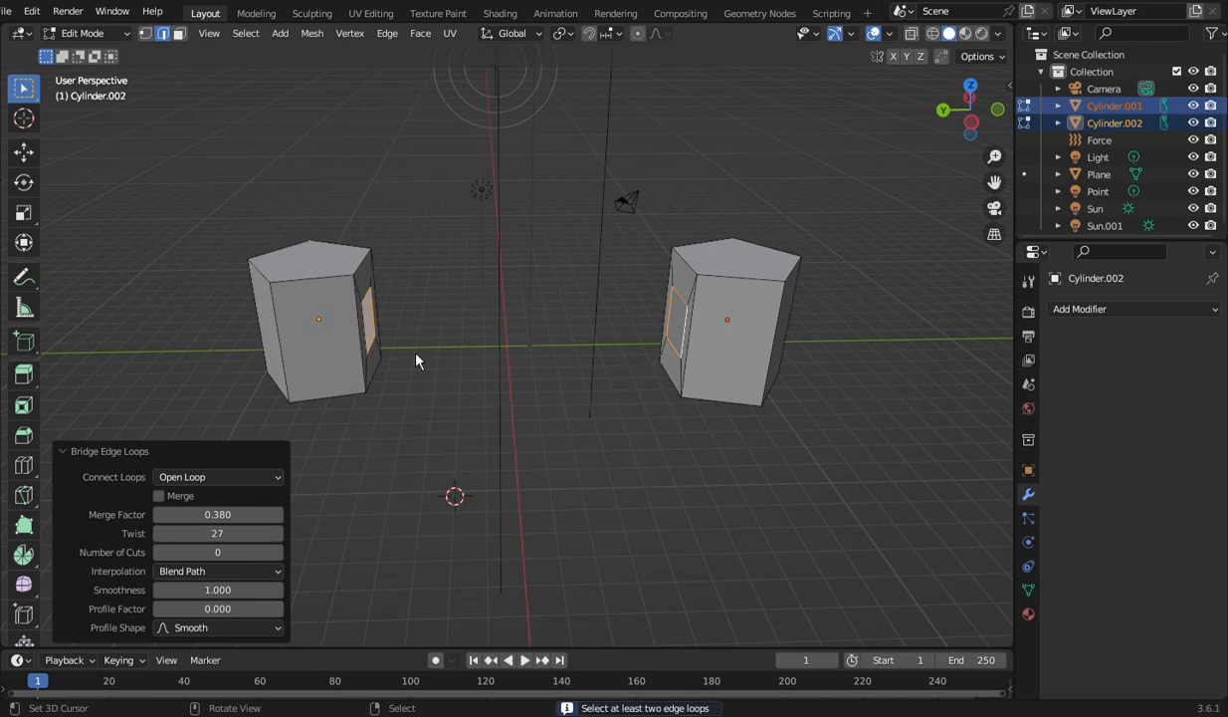
pyautogui.moveTo(224, 552); pyautogui.dragTo(148, 577)
pyautogui.click(451, 526)
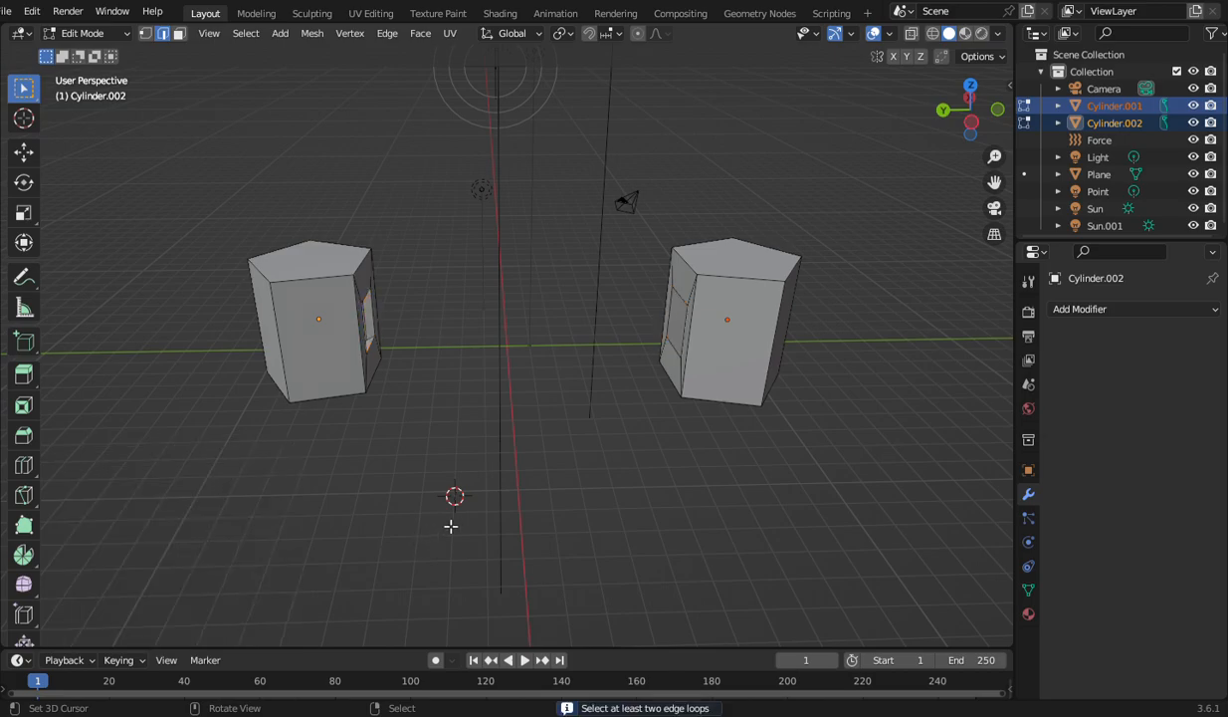
# Step: Loop-select the opening's edges on Cylinder.001 and add the opening's edges on Cylinder.002
pyautogui.click(686, 302)
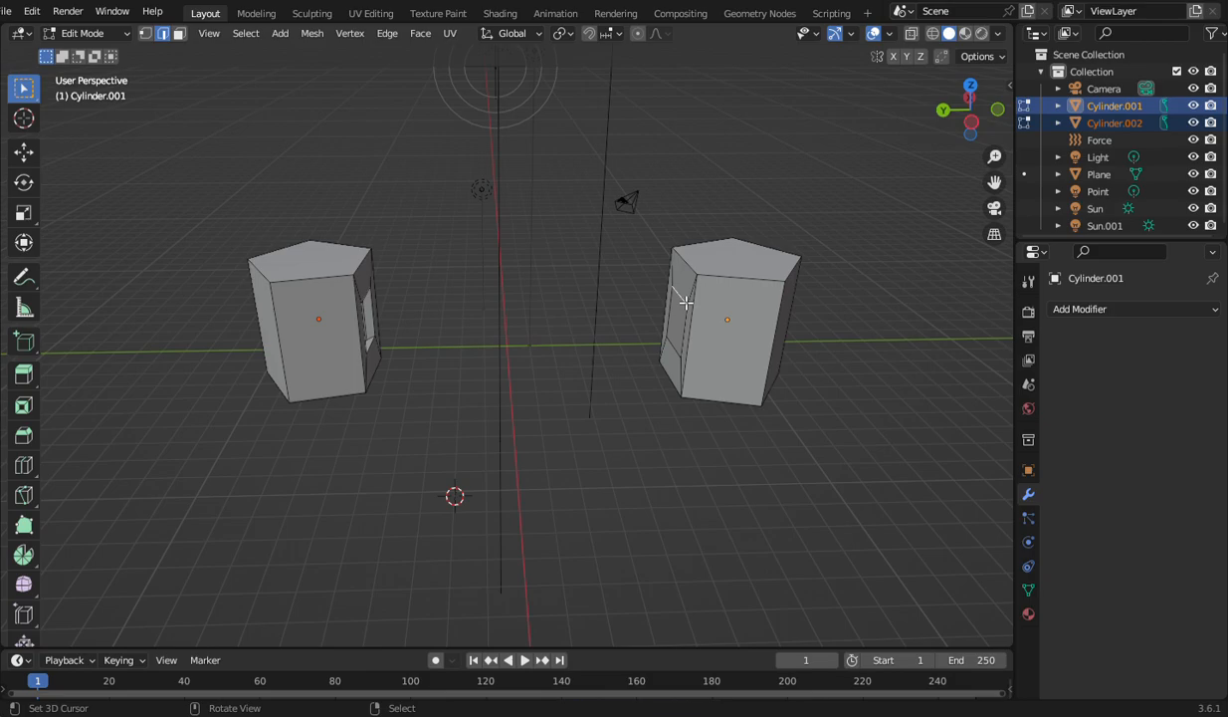
pyautogui.keyDown('alt'); pyautogui.click(674, 325); pyautogui.keyUp('alt')
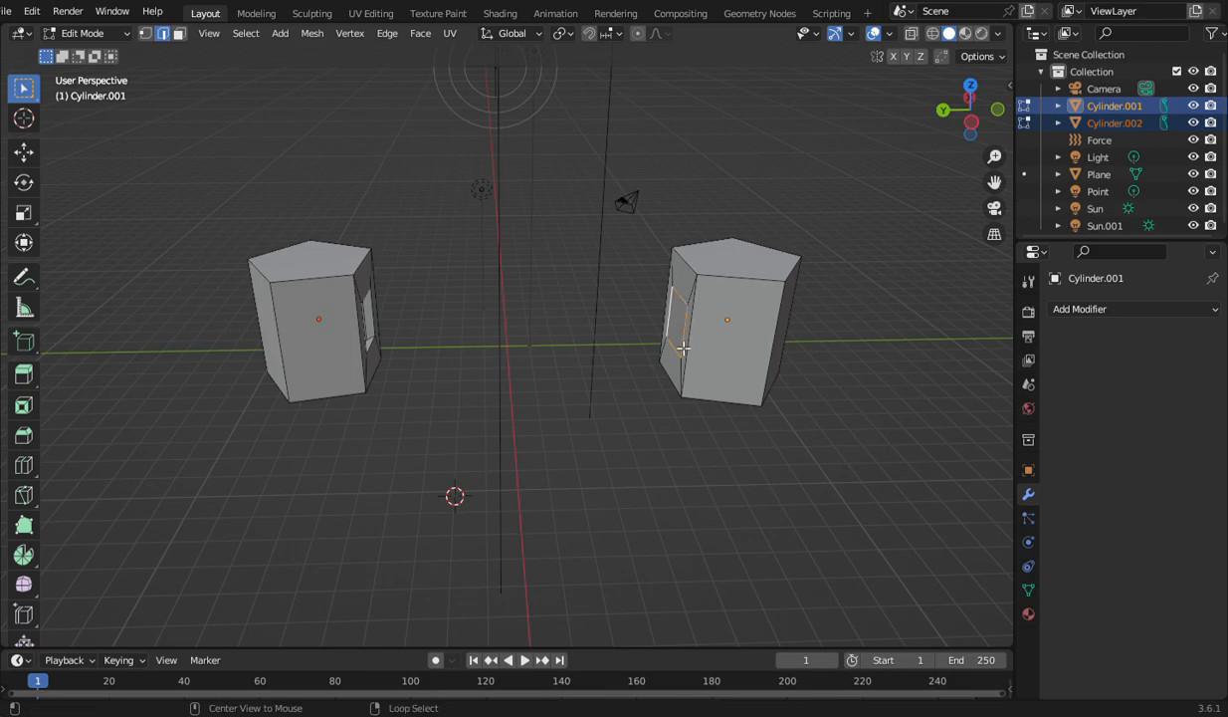
pyautogui.keyDown('shift'); pyautogui.click(372, 301); pyautogui.keyUp('shift')
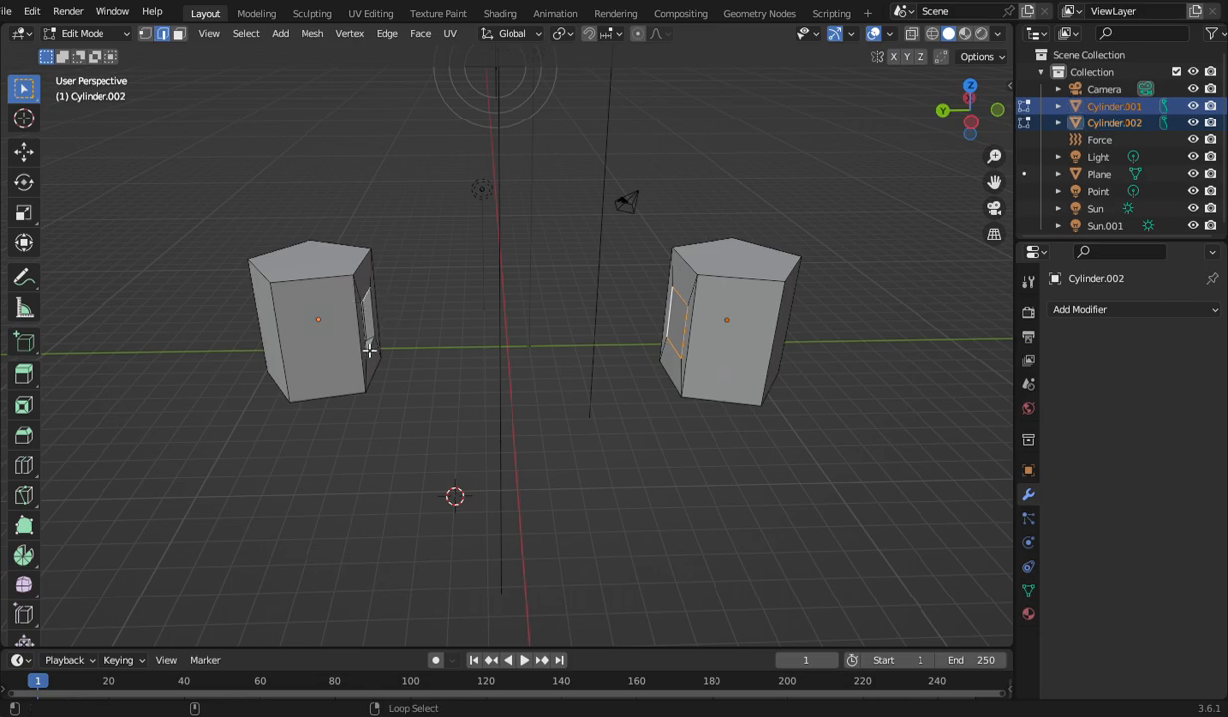
pyautogui.moveTo(966, 114); pyautogui.dragTo(1000, 121)
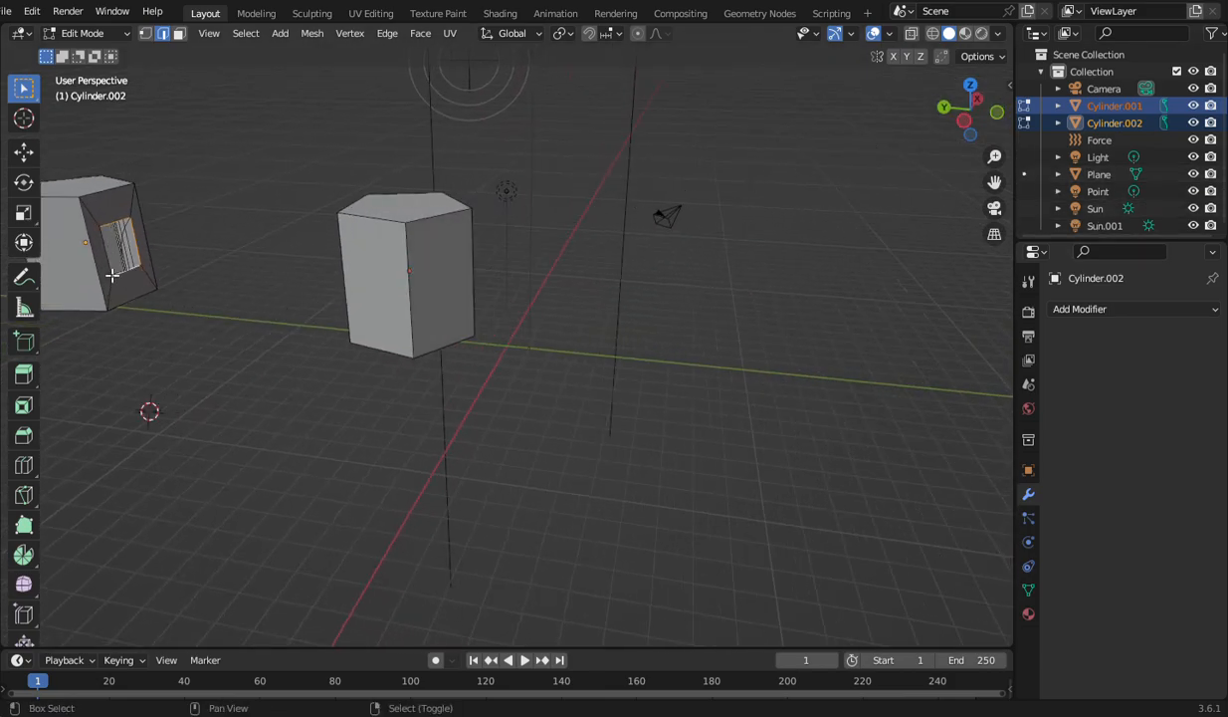
pyautogui.moveTo(990, 133); pyautogui.dragTo(951, 123)
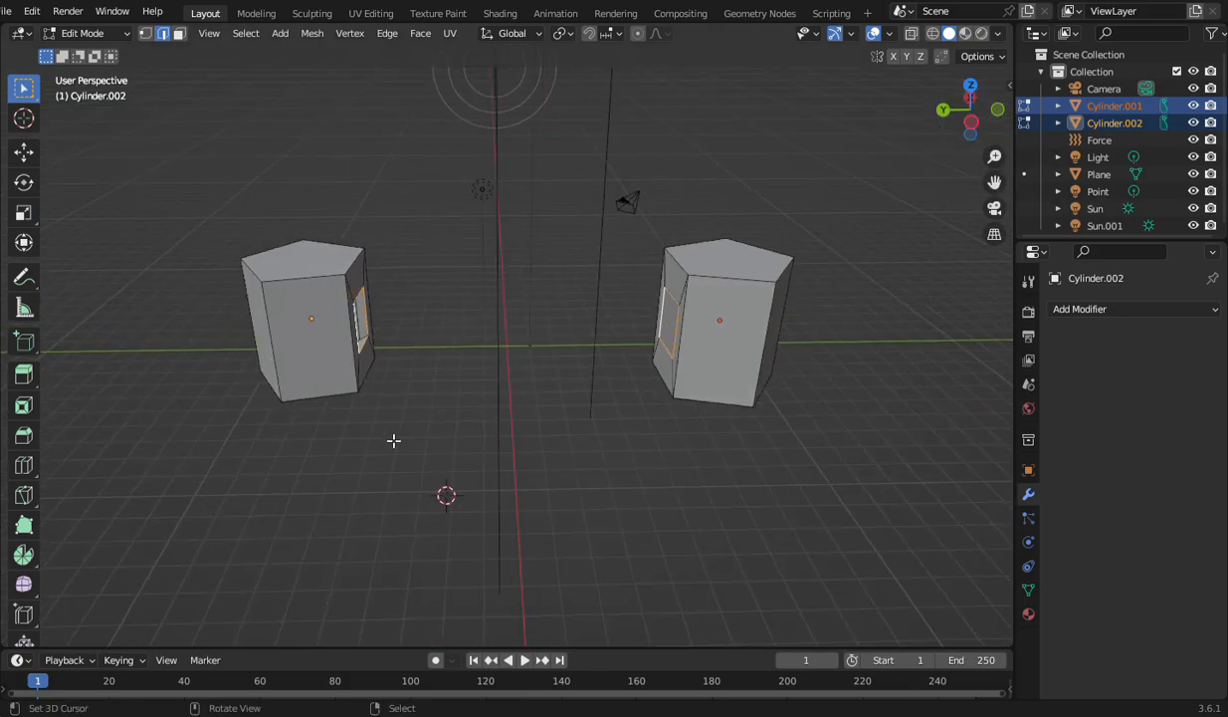
pyautogui.scroll(-2, 393, 440)
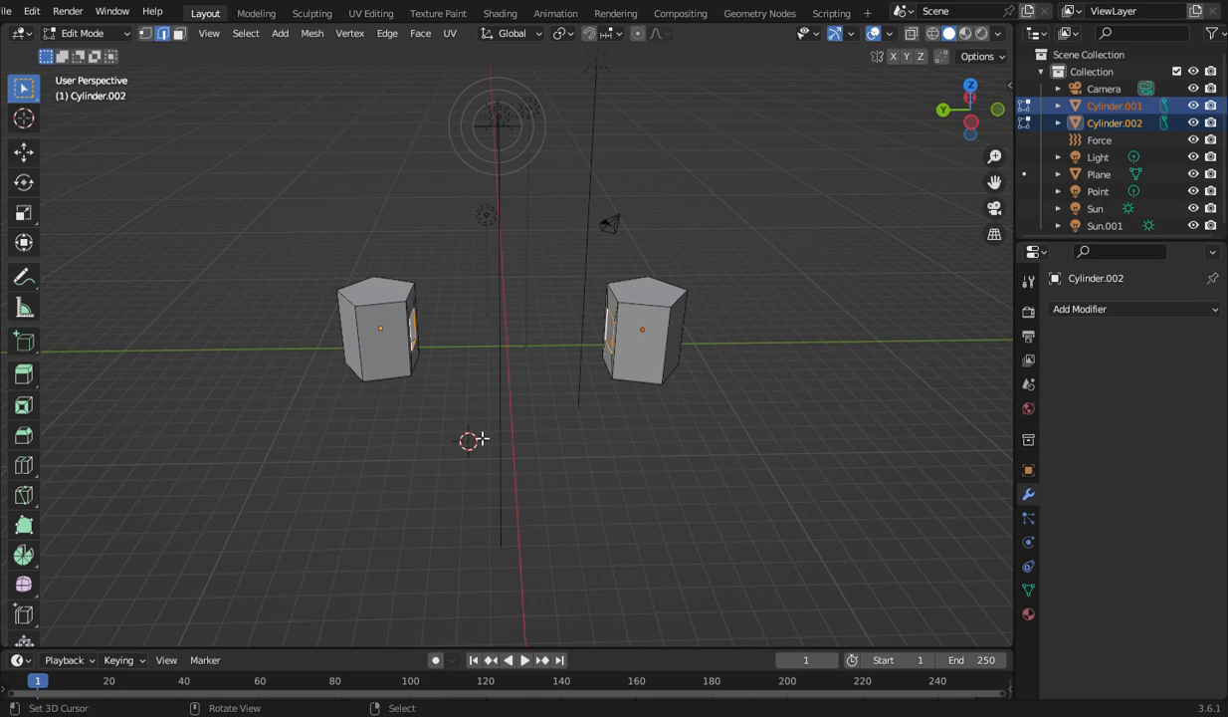
# Step: Select only the opening's edge loop on Cylinder.001 and extrude it about 4.68 m toward Cylinder.002
pyautogui.click(579, 388)
pyautogui.click(620, 376)
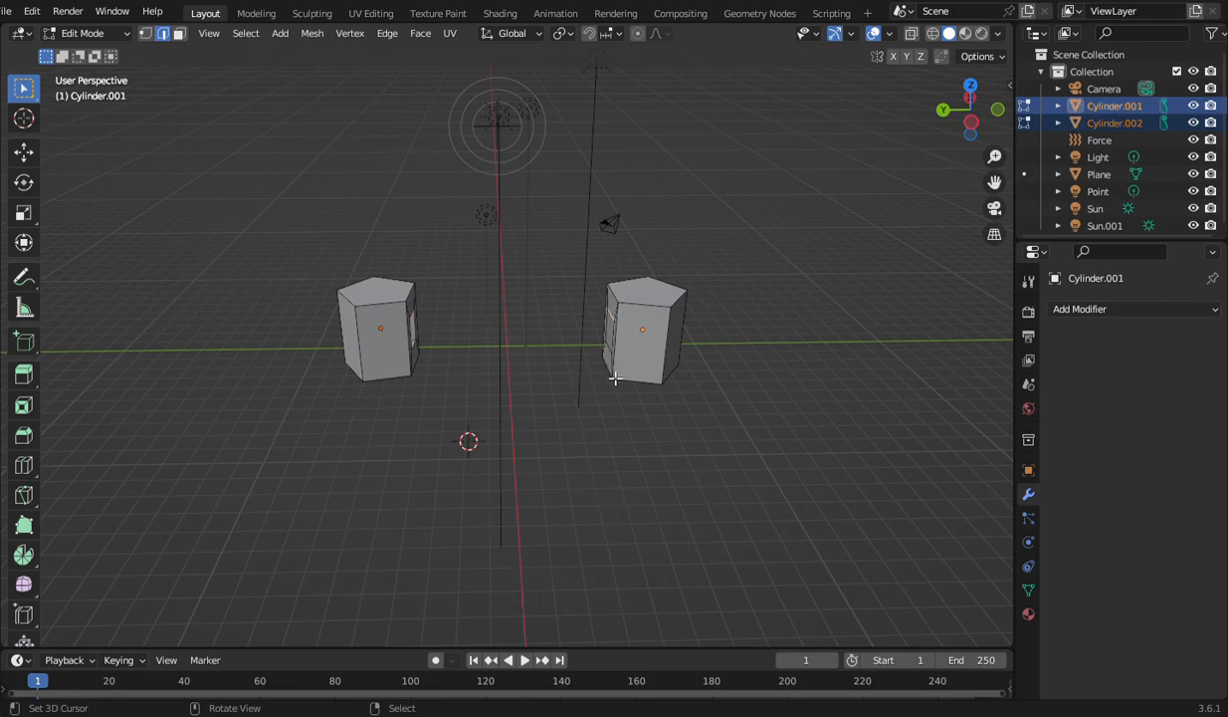
pyautogui.press('alt')
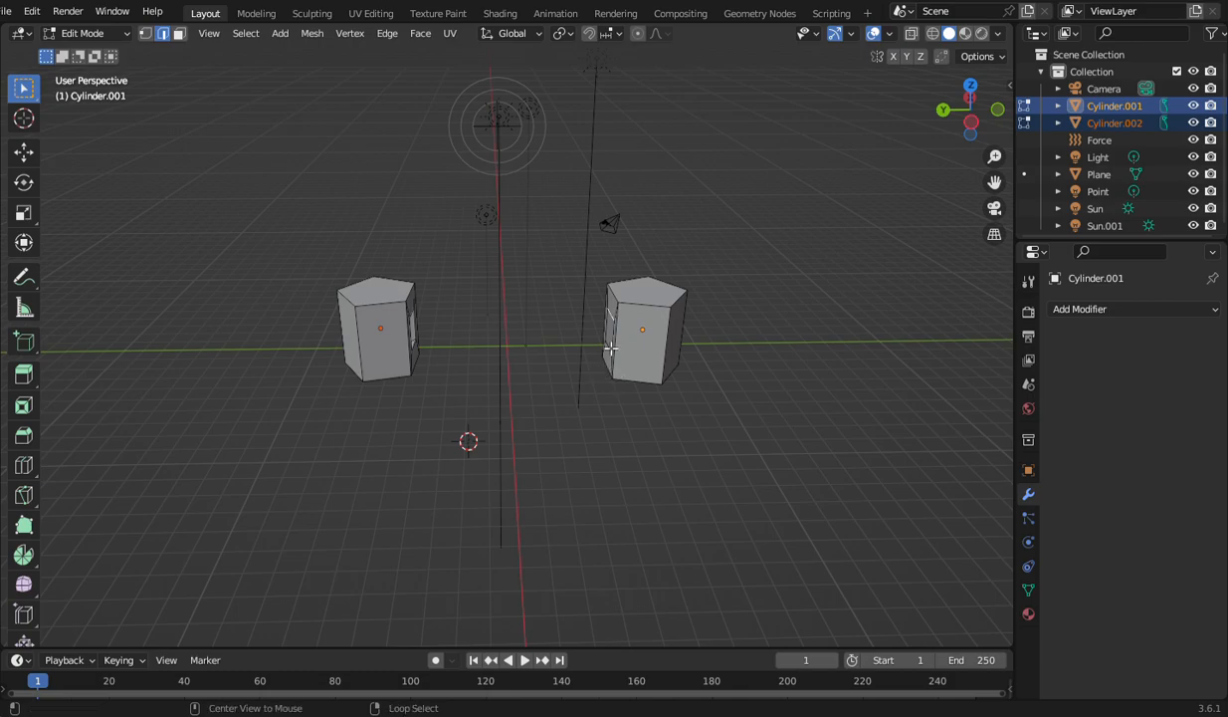
pyautogui.moveTo(966, 109); pyautogui.dragTo(991, 112)
pyautogui.scroll(2, 819, 354)
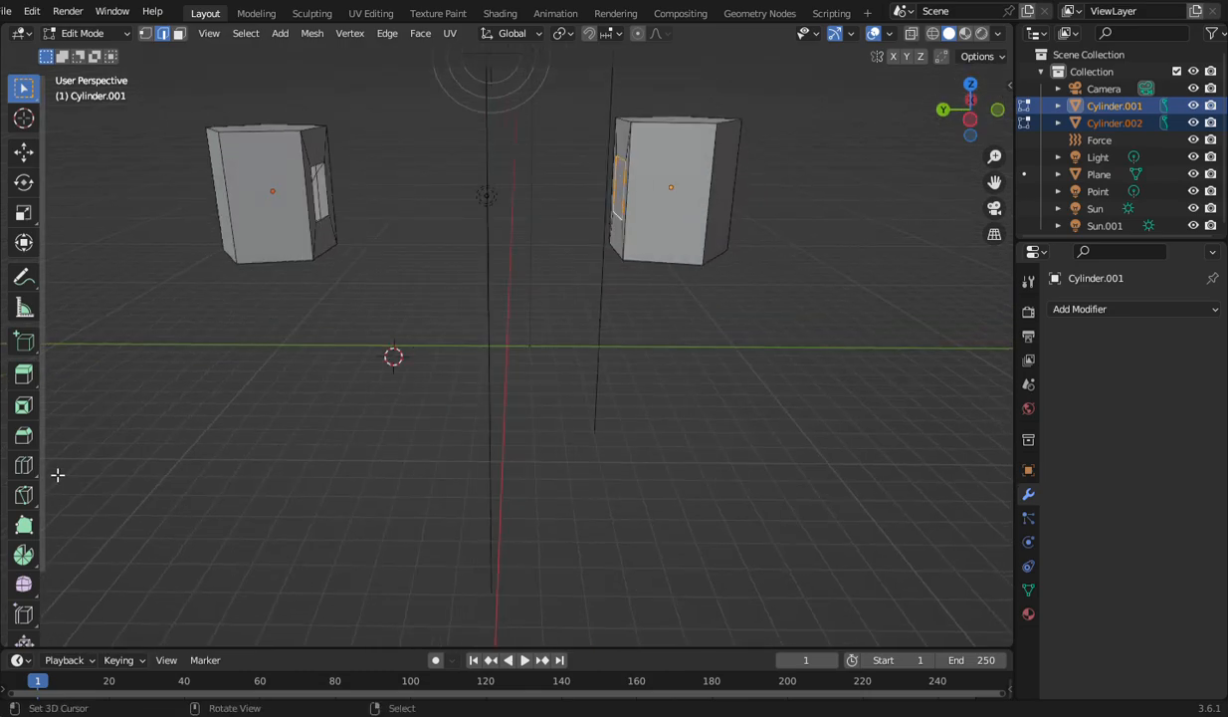
pyautogui.click(23, 374)
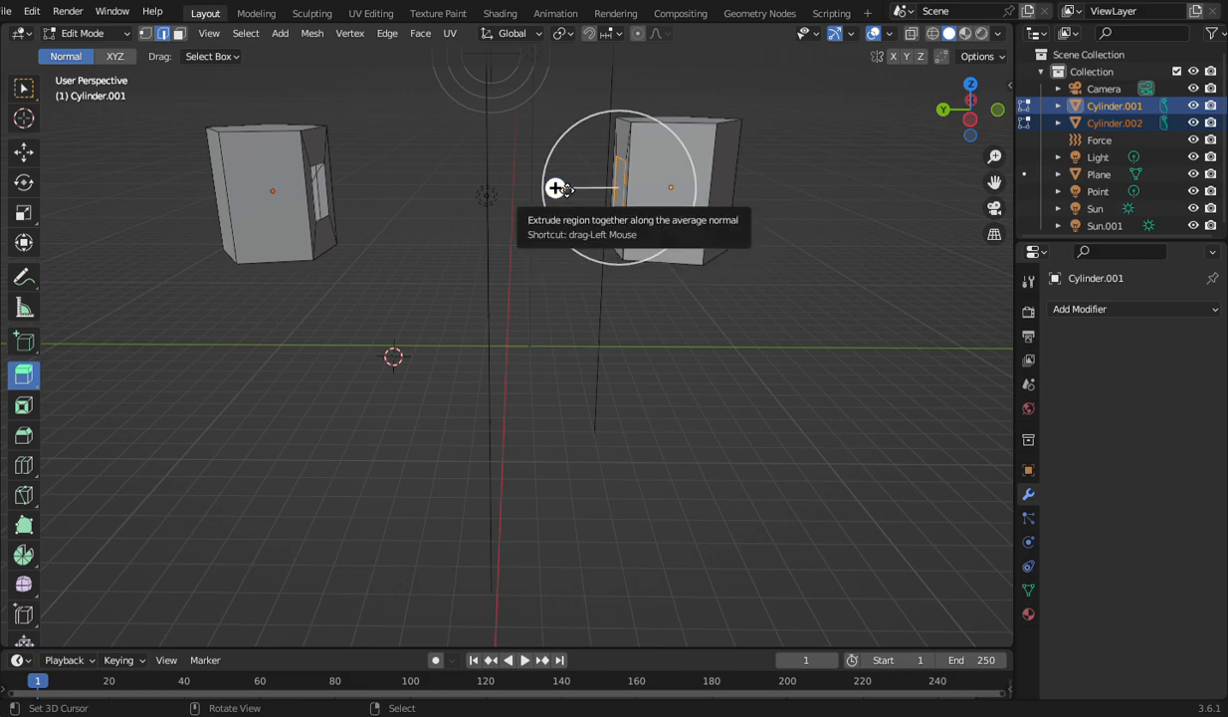
pyautogui.moveTo(556, 188); pyautogui.dragTo(263, 212)
pyautogui.moveTo(971, 118); pyautogui.dragTo(867, 224)
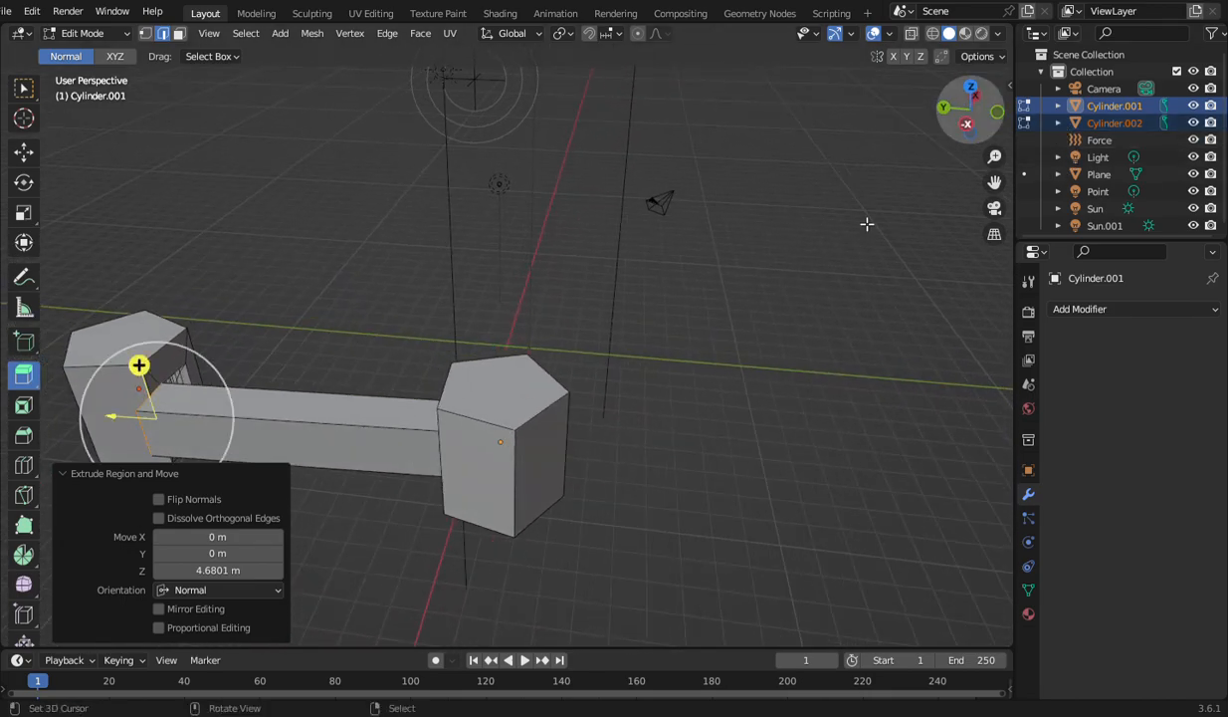
# Step: Move the end loop of the extruded bar about 0.55 m along X toward the opening of Cylinder.002 and deselect it
pyautogui.scroll(-2, 252, 373)
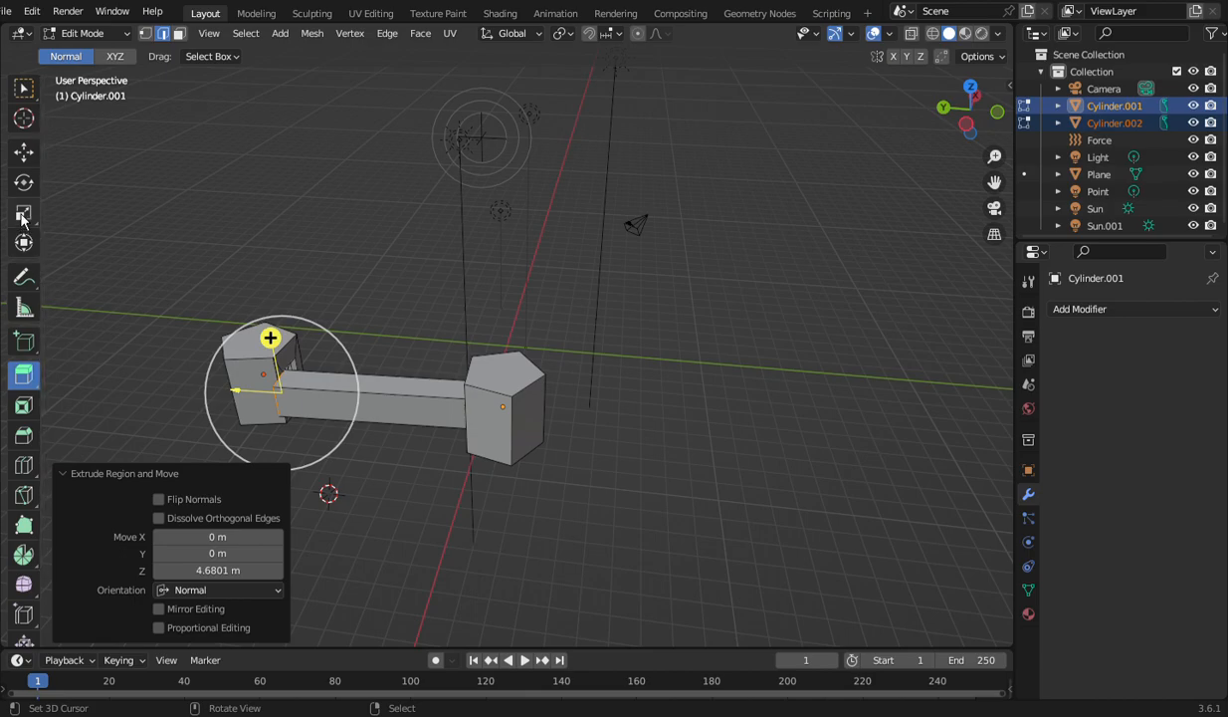
pyautogui.click(24, 152)
pyautogui.moveTo(305, 361); pyautogui.dragTo(320, 368)
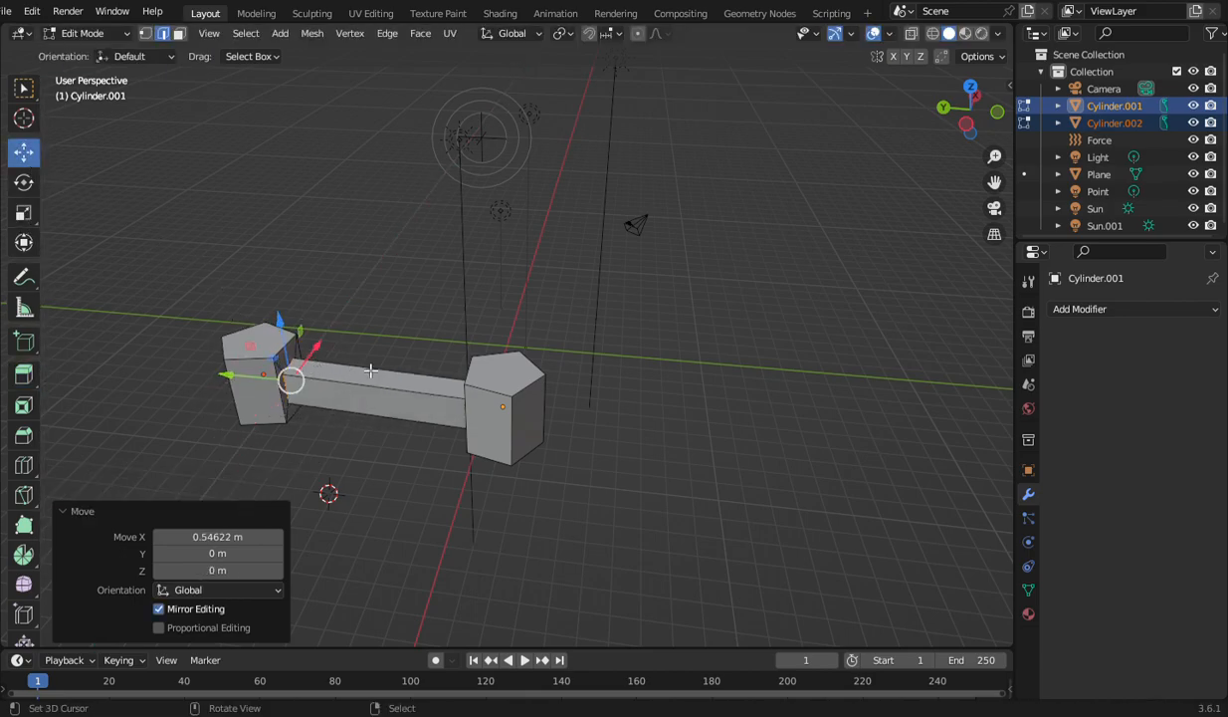
pyautogui.click(774, 419)
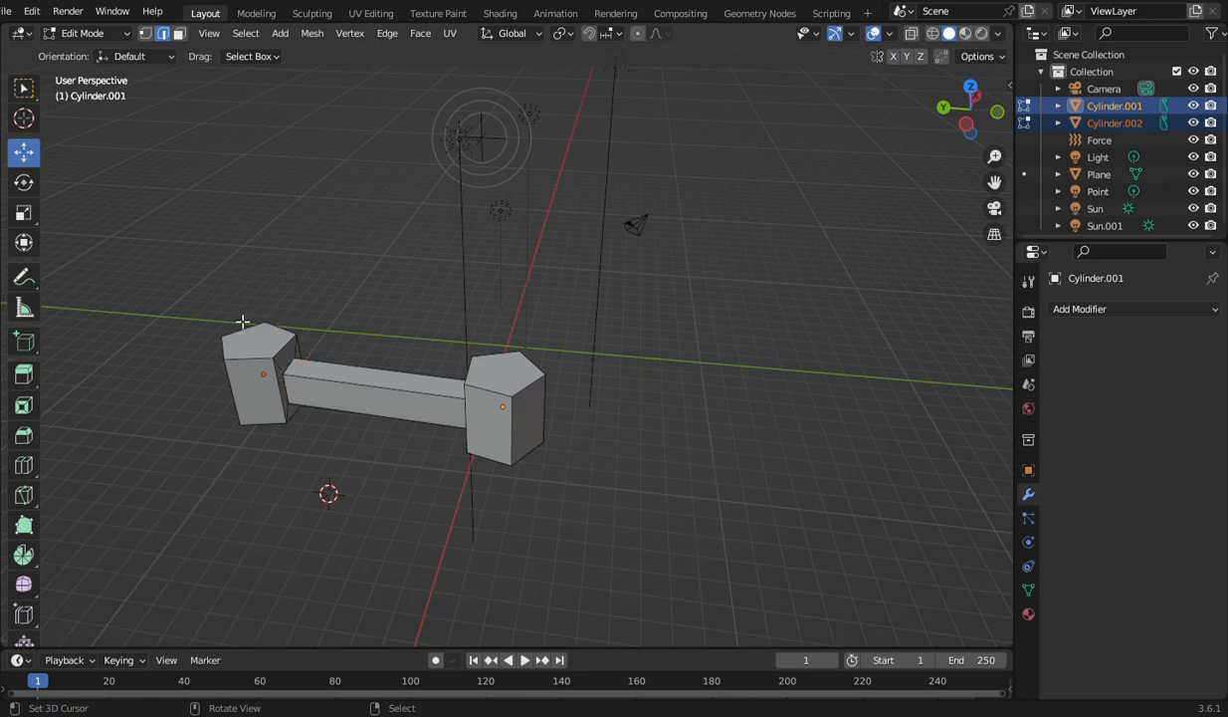
# Step: Return to Object Mode and raise both cylinders about 1.94 m along Z
pyautogui.click(95, 33)
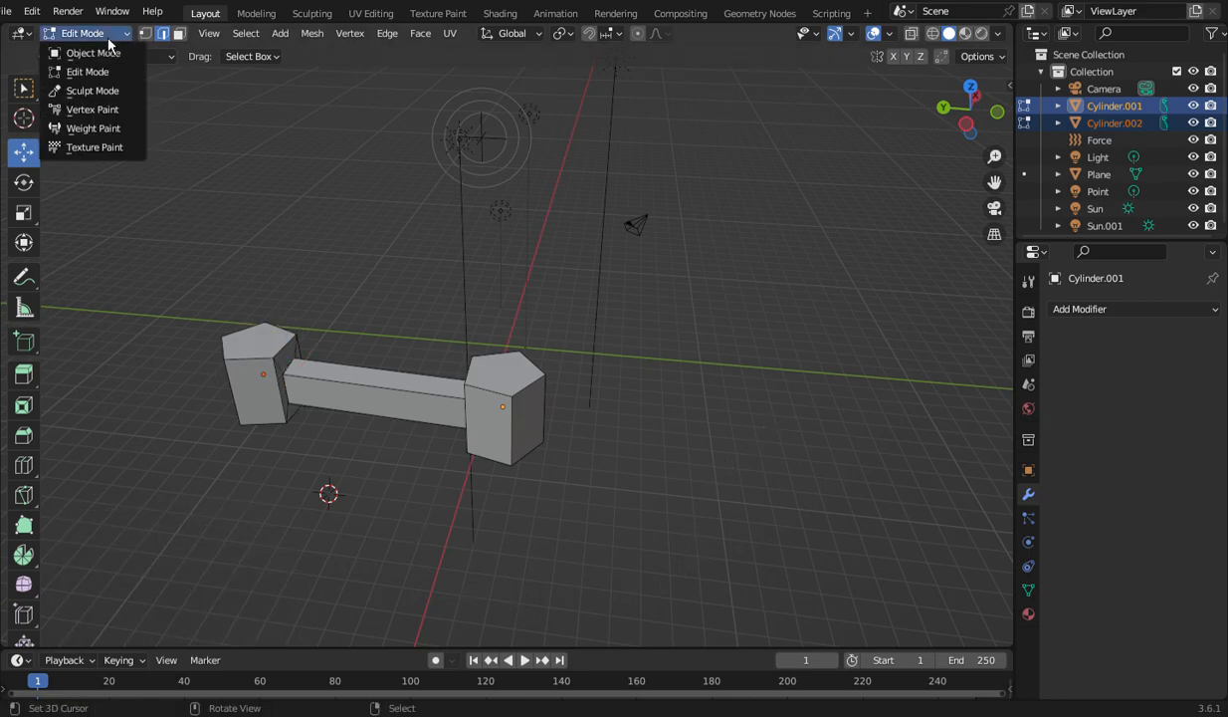
pyautogui.click(106, 55)
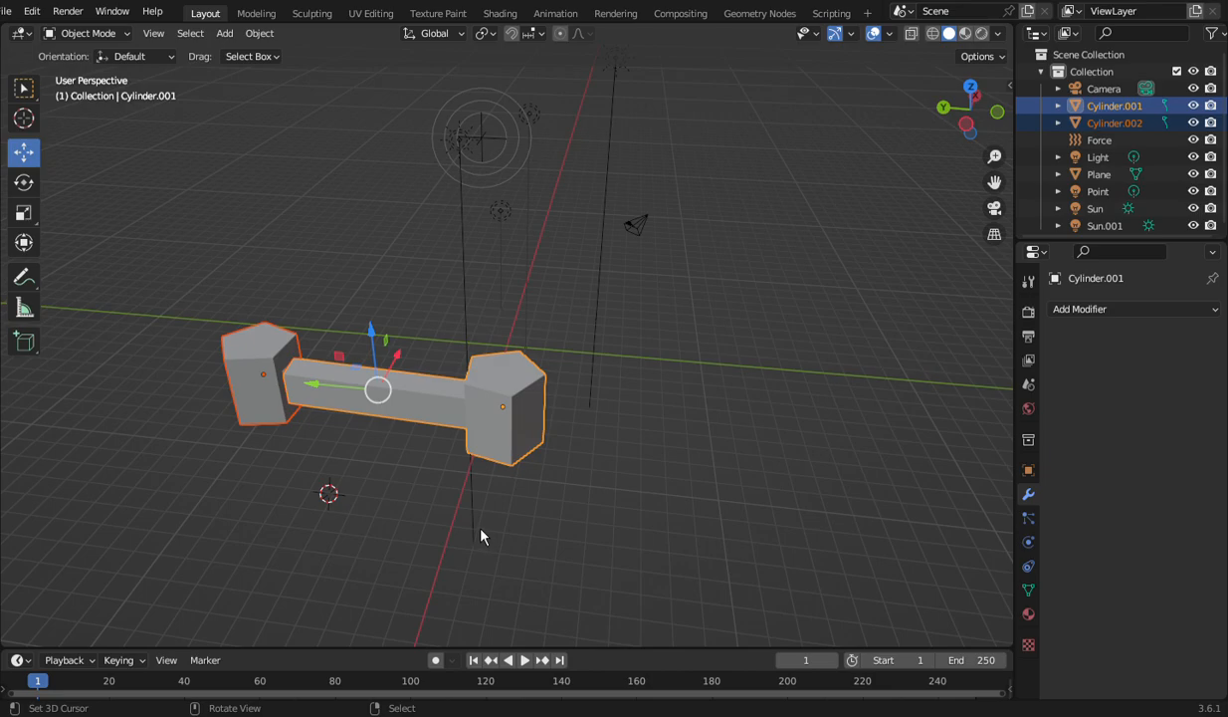
pyautogui.moveTo(366, 353); pyautogui.dragTo(430, 295)
# Step: Add a Subdivision Surface modifier to Cylinder.001 with the extruded bar
pyautogui.moveTo(983, 104); pyautogui.dragTo(999, 112)
pyautogui.click(1072, 310)
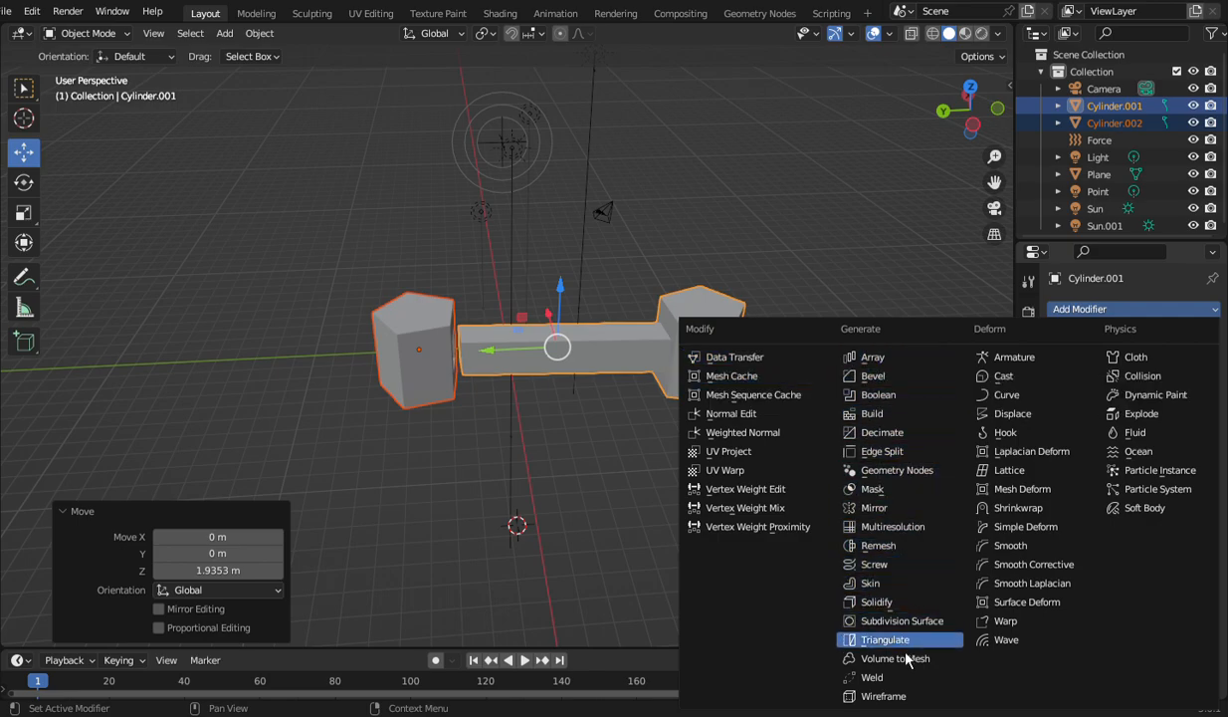
pyautogui.click(899, 620)
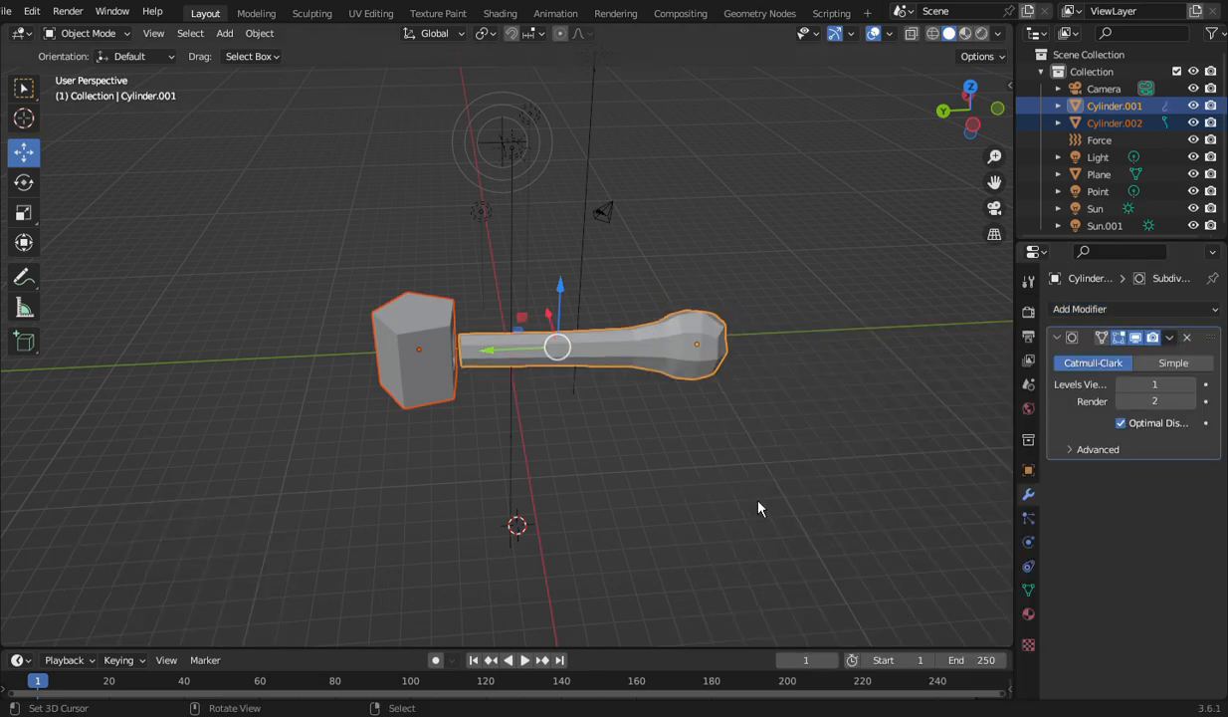
# Step: Select Cylinder.002 and add a Subdivision Surface modifier to it
pyautogui.click(442, 371)
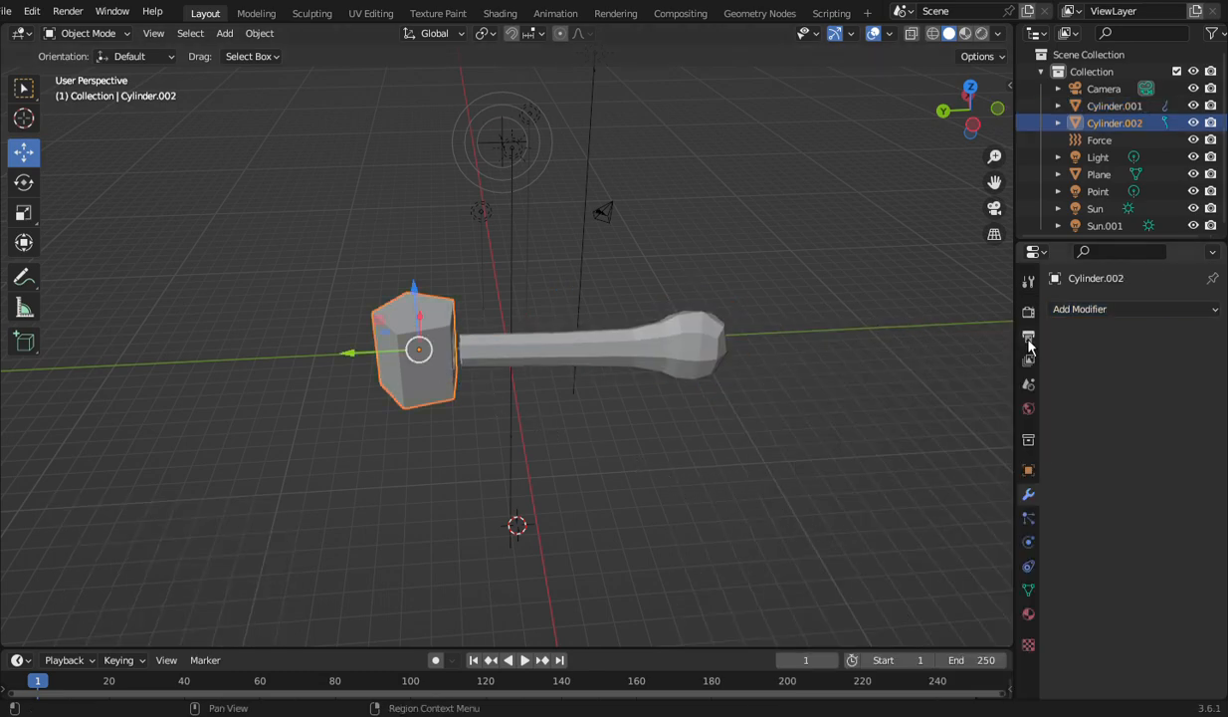
pyautogui.click(1070, 310)
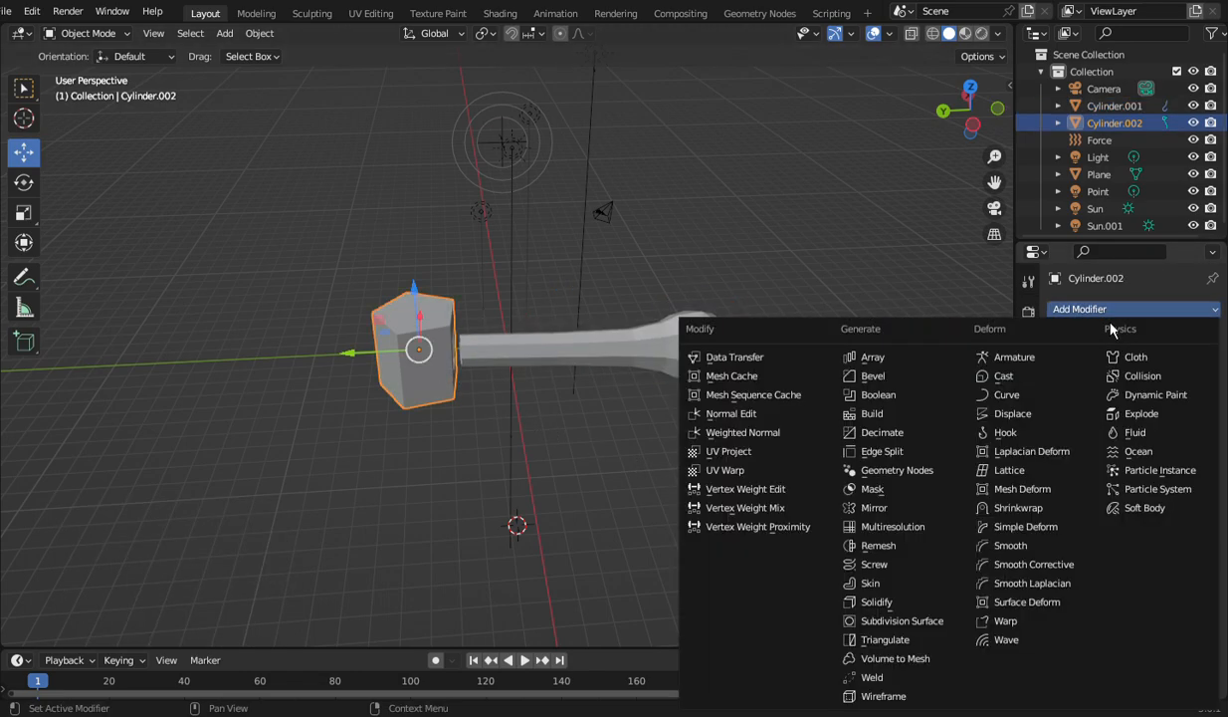
pyautogui.click(901, 621)
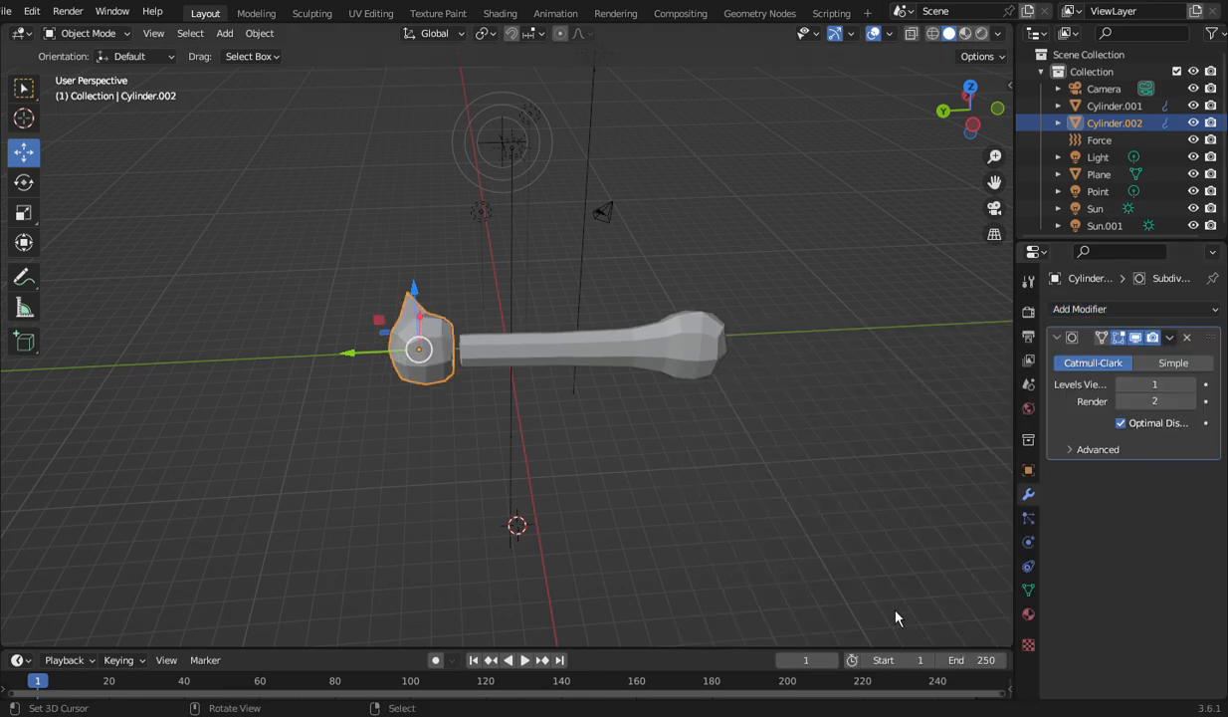
# Step: Turn off the viewport display of the Subdivision Surface modifier on both Cylinder.002 and Cylinder.001
pyautogui.scroll(2, 665, 458)
pyautogui.moveTo(976, 120)
pyautogui.mouseDown()
pyautogui.moveTo(920, 121)
pyautogui.moveTo(965, 121)
pyautogui.mouseUp()
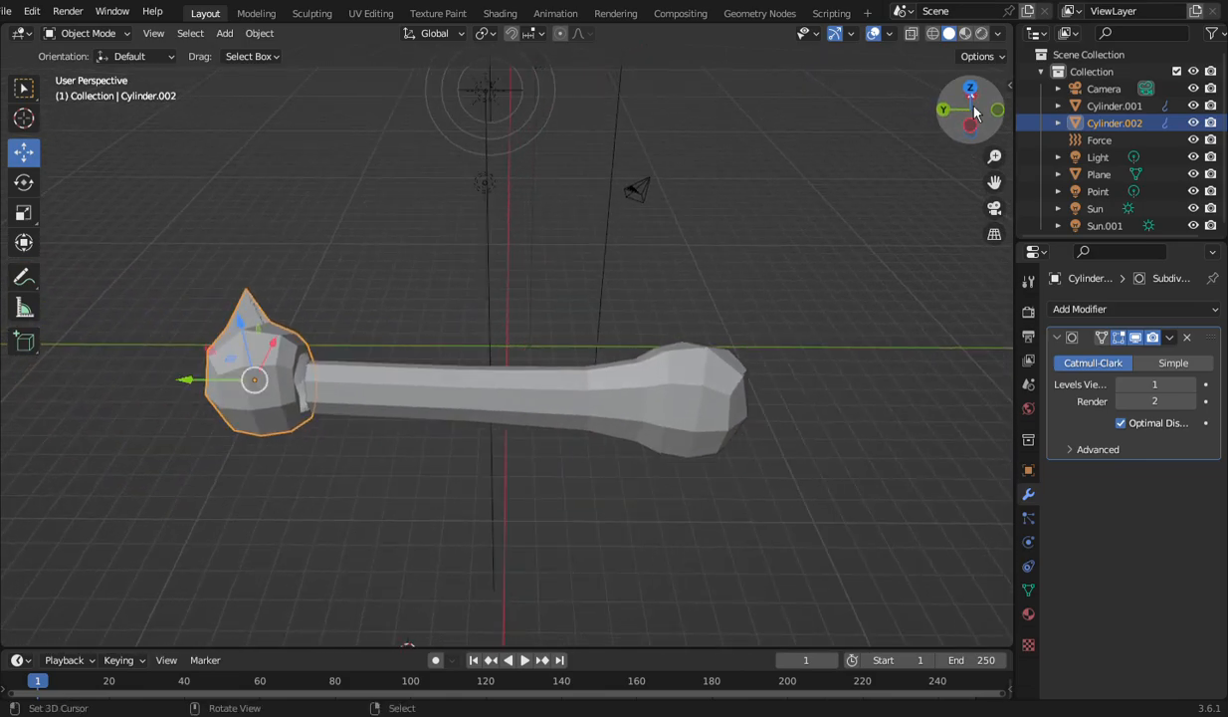
pyautogui.click(1135, 338)
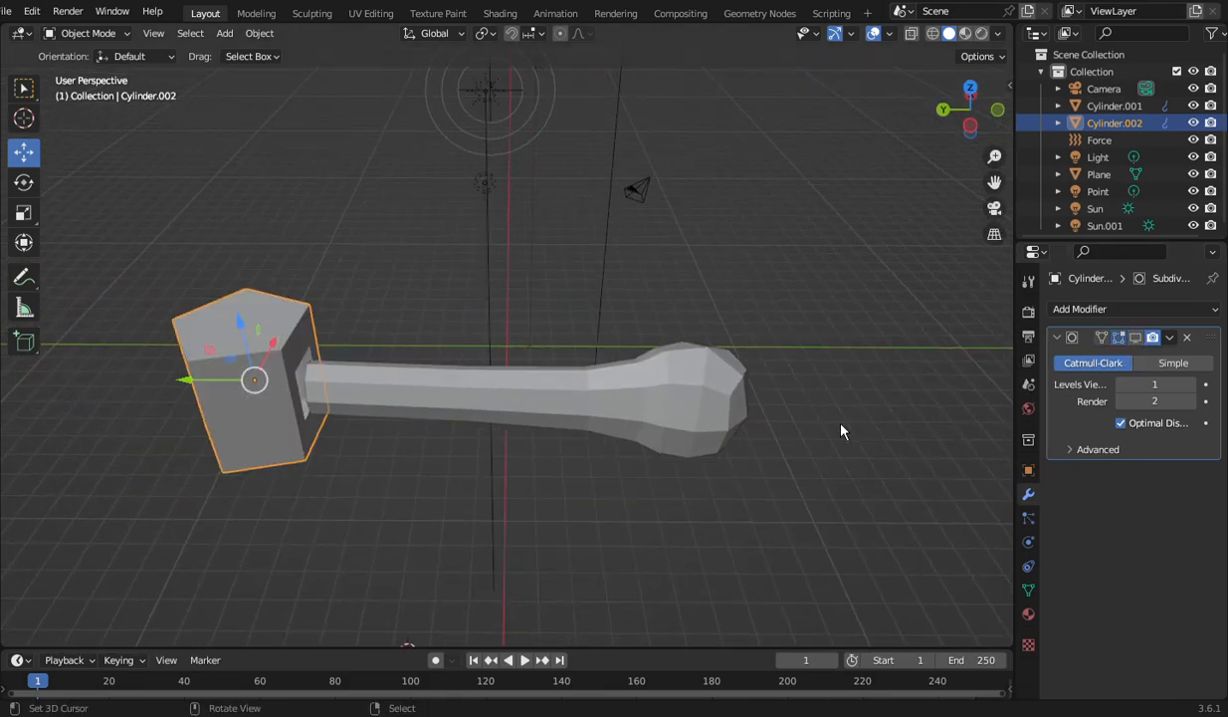
pyautogui.click(737, 403)
pyautogui.click(1134, 338)
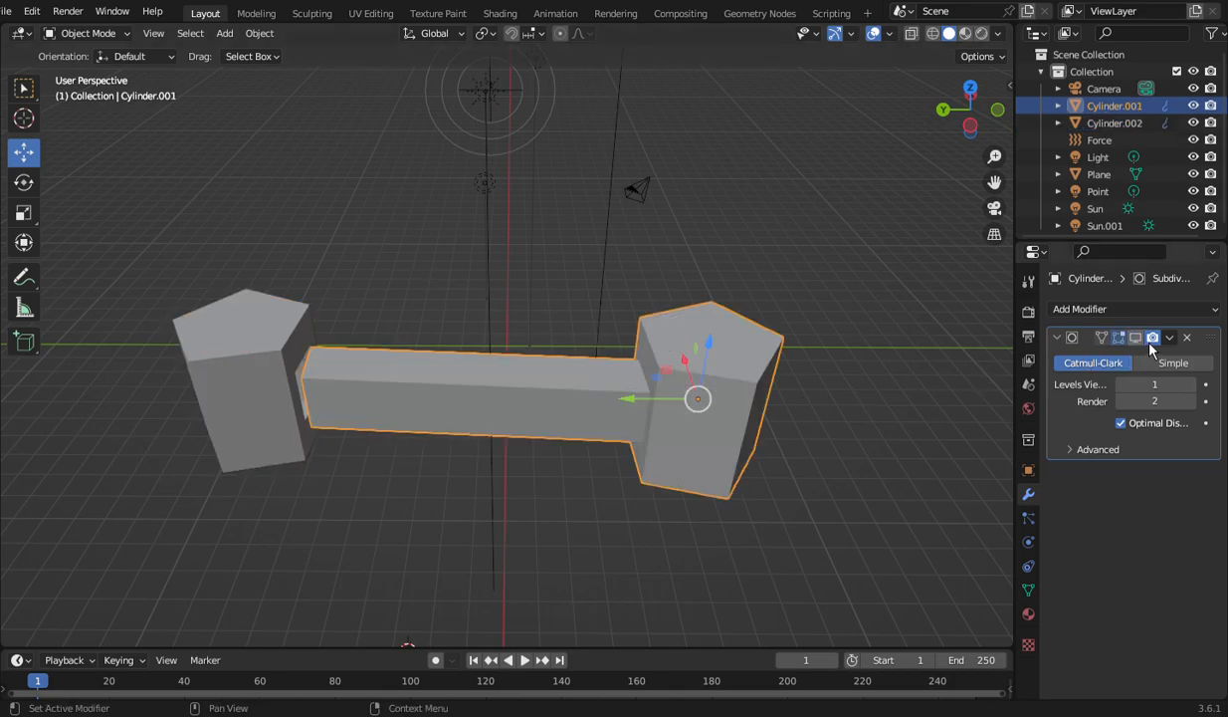
# Step: Move Cylinder.002 about -0.18 m along Y onto the end of the bar and join it into Cylinder.001
pyautogui.click(279, 416)
pyautogui.moveTo(223, 378); pyautogui.dragTo(242, 385)
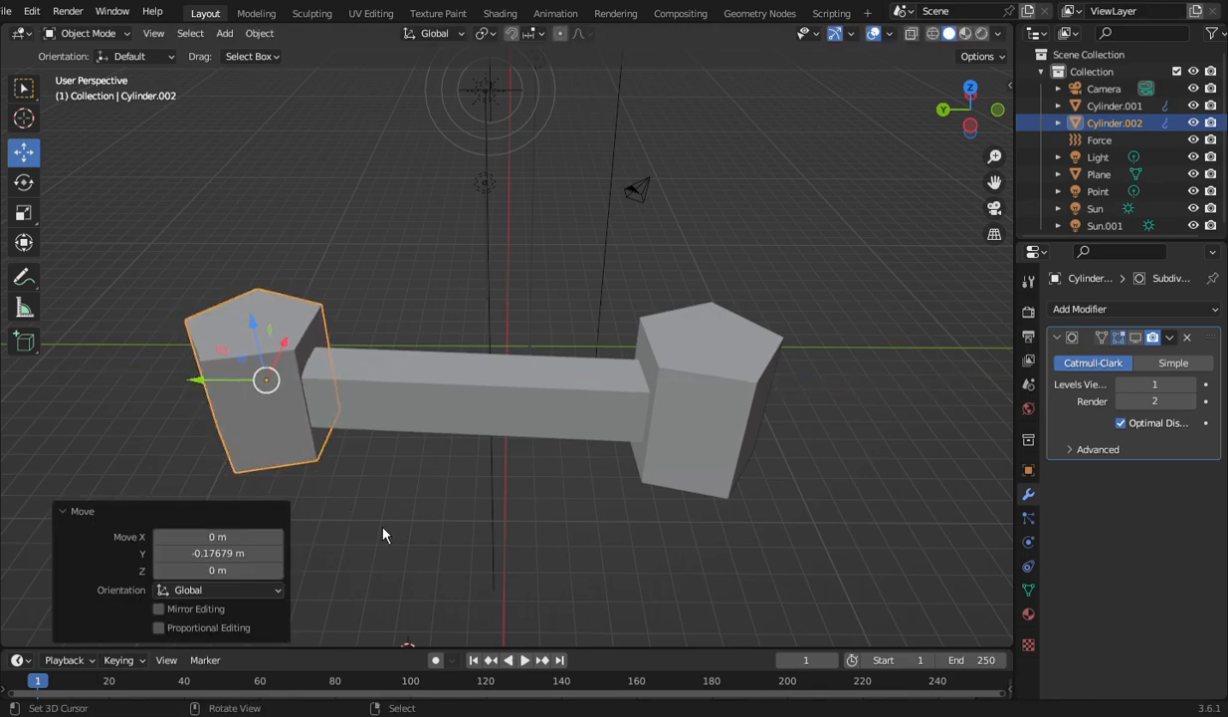
pyautogui.keyDown('shift'); pyautogui.click(615, 413); pyautogui.keyUp('shift')
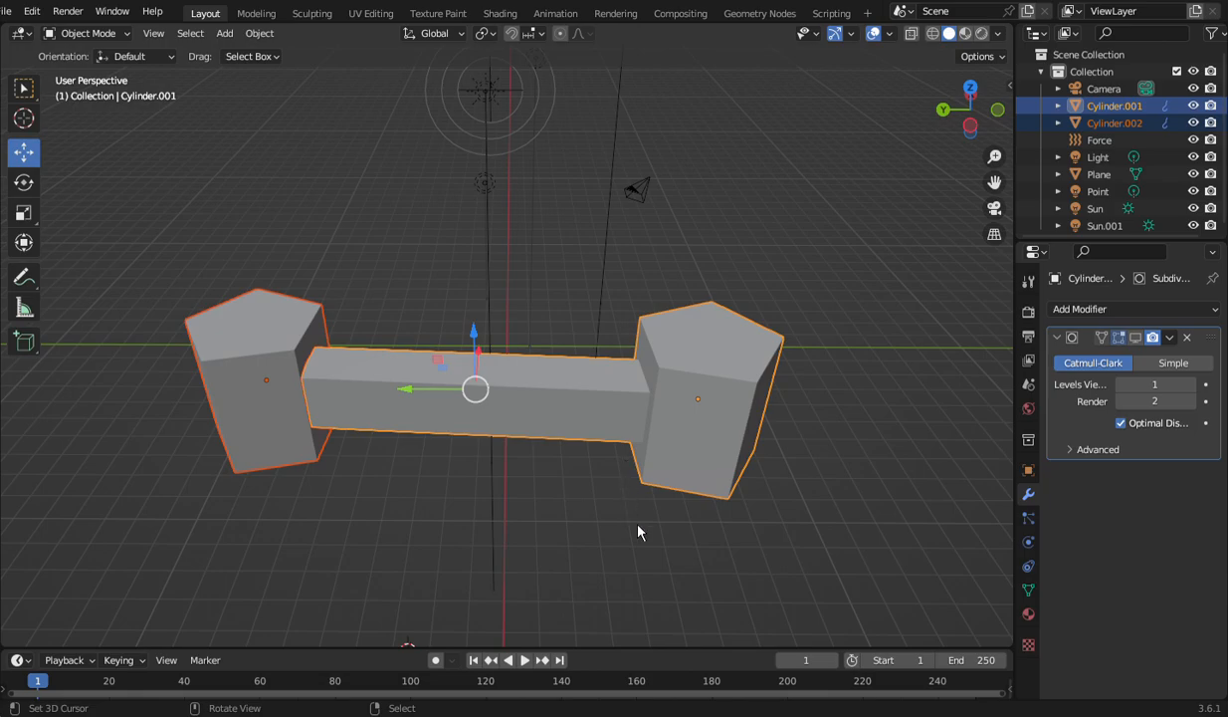
pyautogui.hotkey('ctrl', 'j')
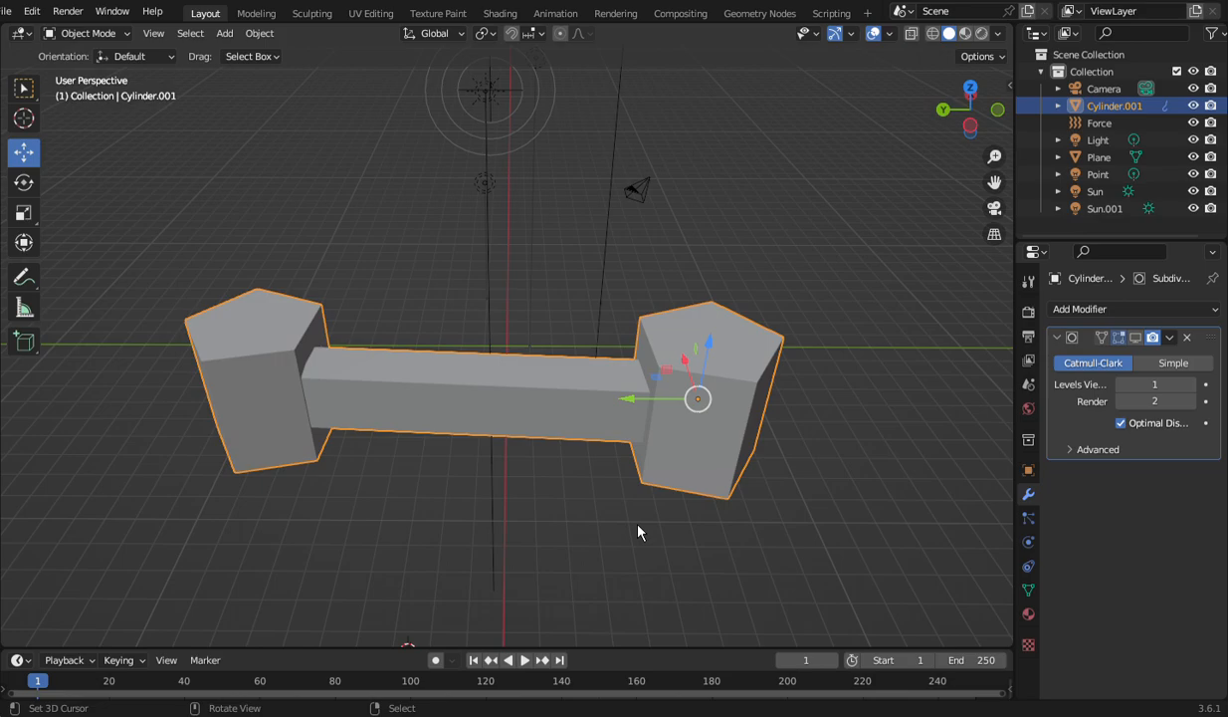
# Step: In Edit Mode, select the pentagonal top faces of both end cylinders and extrude them upward about 9.91 m into tall posts
pyautogui.moveTo(987, 131)
pyautogui.mouseDown()
pyautogui.moveTo(926, 122)
pyautogui.moveTo(941, 139)
pyautogui.moveTo(987, 149)
pyautogui.mouseUp()
pyautogui.click(91, 32)
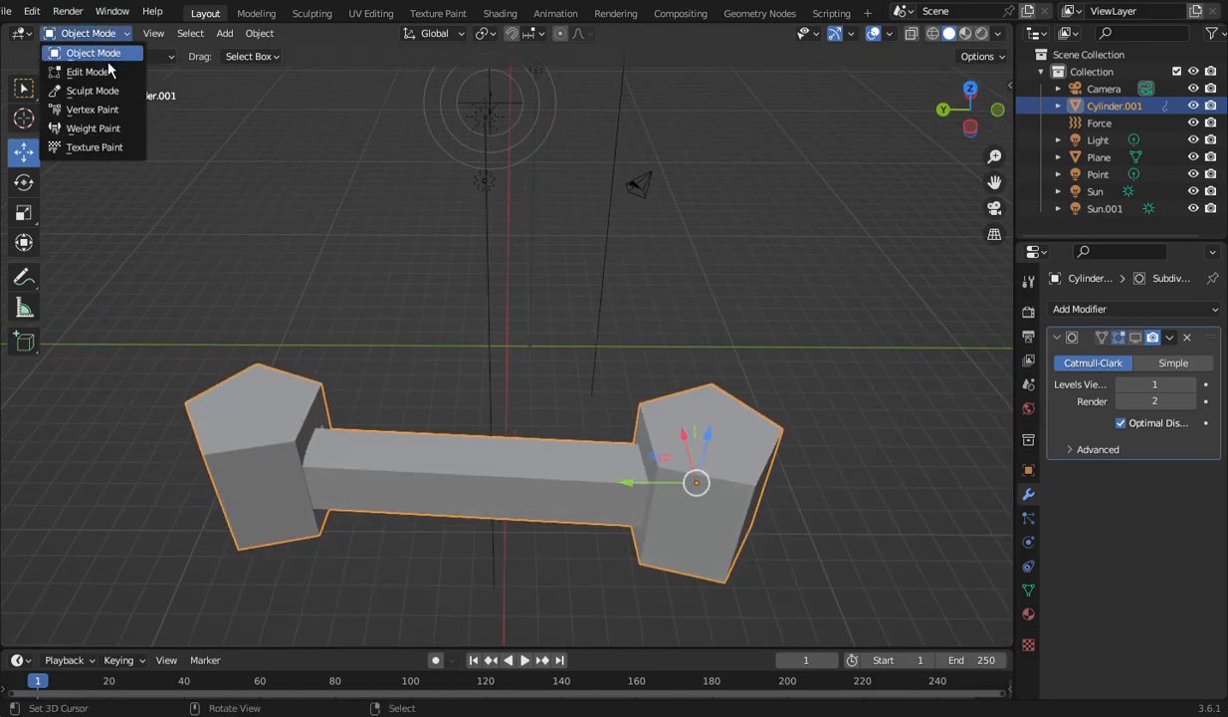
pyautogui.click(106, 69)
pyautogui.click(722, 481)
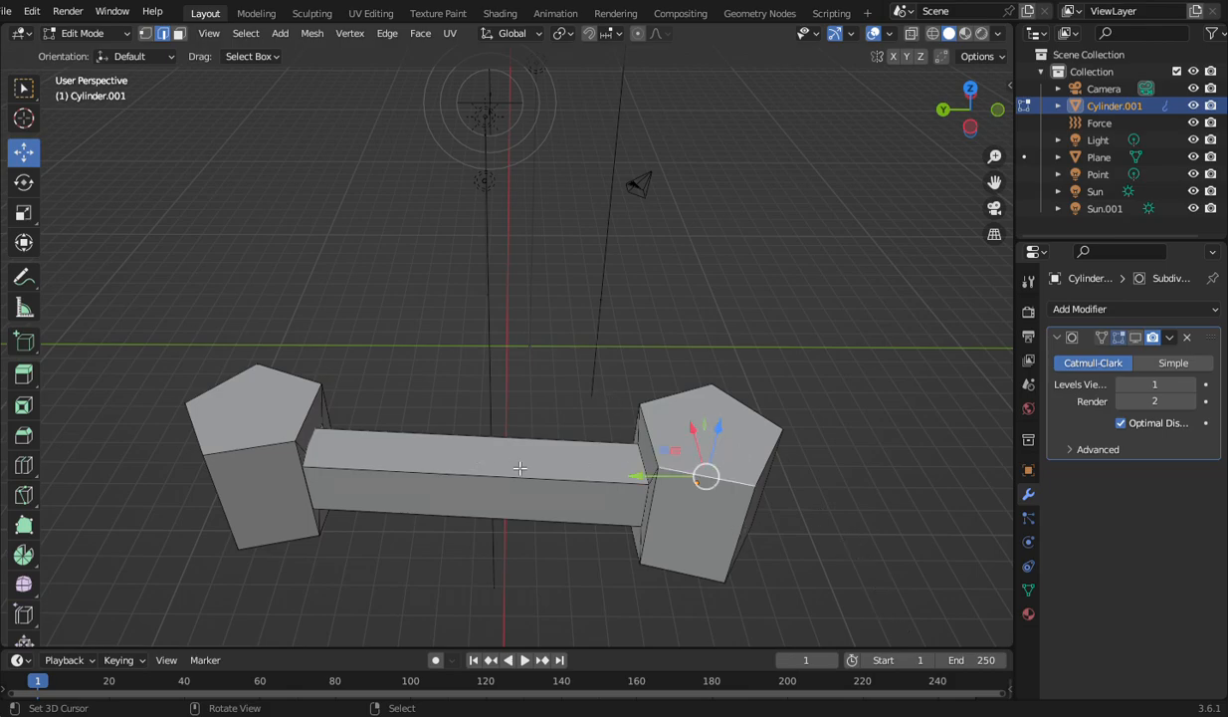
pyautogui.click(176, 33)
pyautogui.click(688, 441)
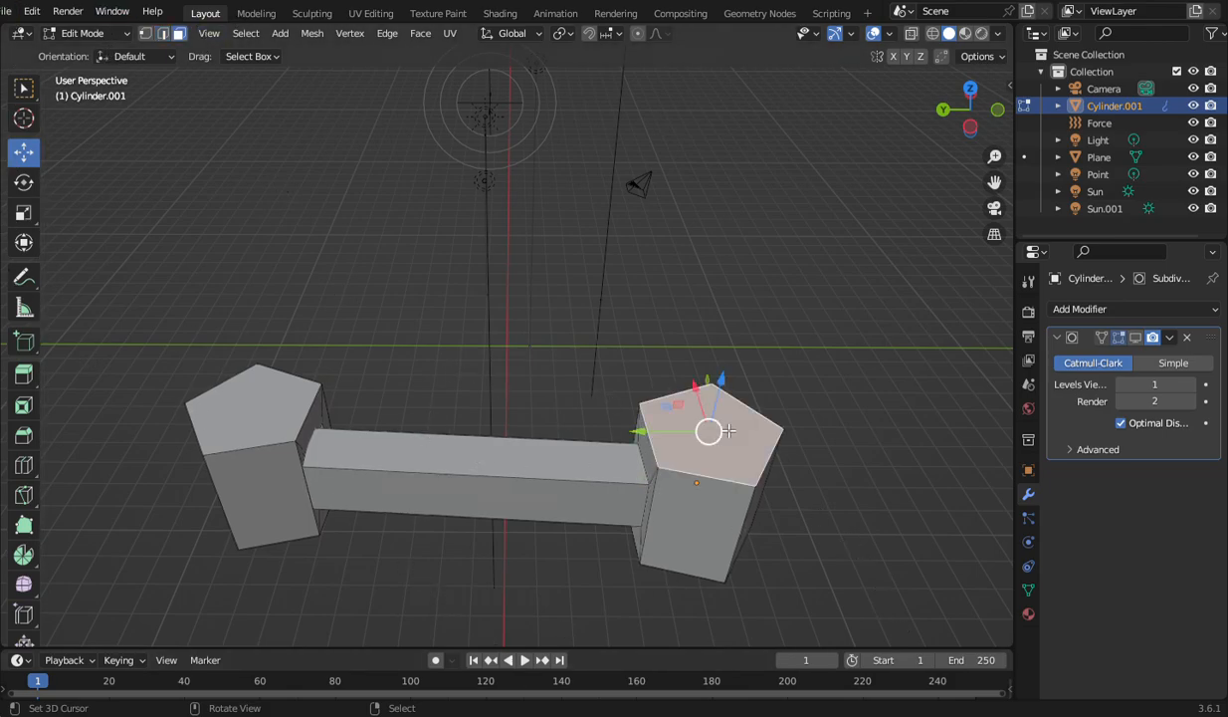
pyautogui.keyDown('shift'); pyautogui.click(247, 425); pyautogui.keyUp('shift')
pyautogui.scroll(-5, 591, 541)
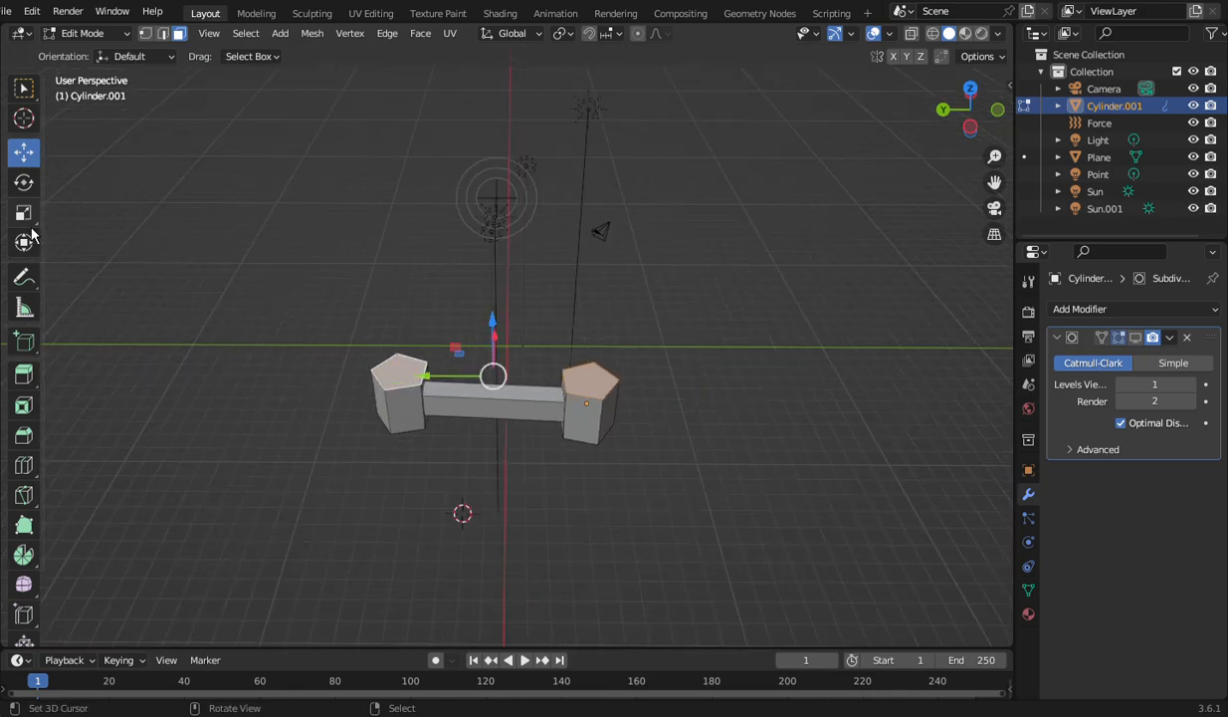
pyautogui.click(25, 374)
pyautogui.moveTo(492, 323); pyautogui.dragTo(474, 616)
pyautogui.scroll(-9, 543, 284)
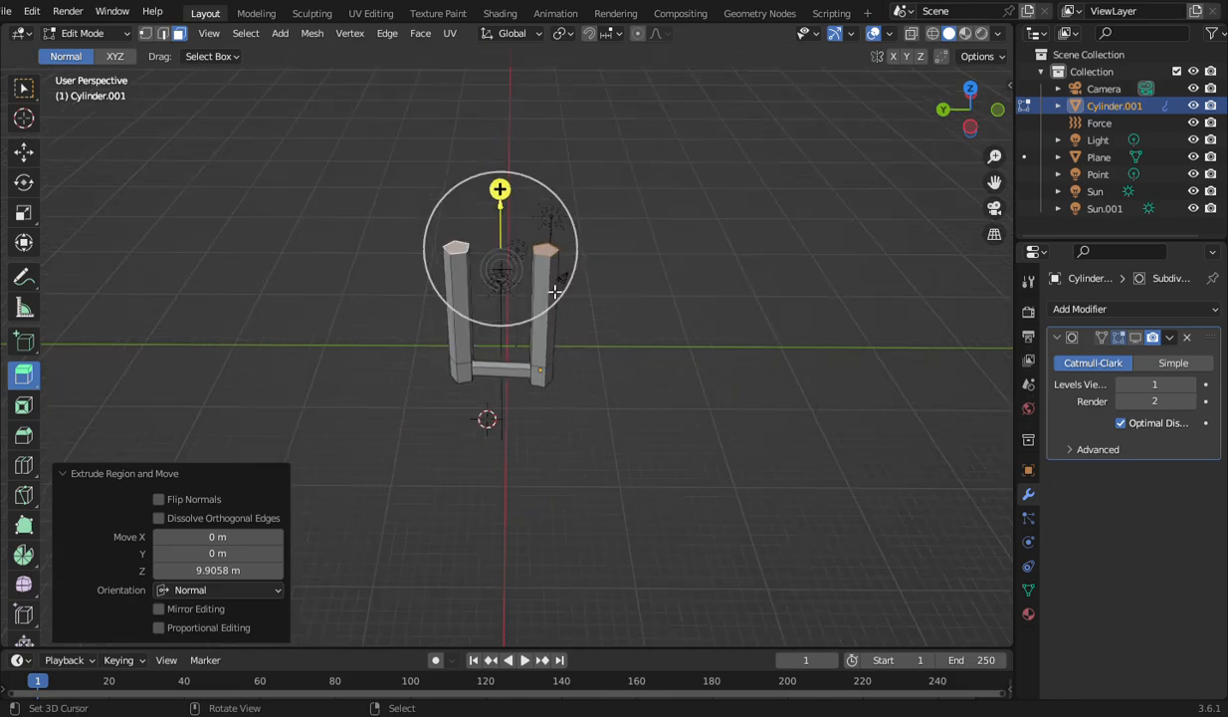
pyautogui.scroll(1, 555, 291)
pyautogui.scroll(4, 555, 293)
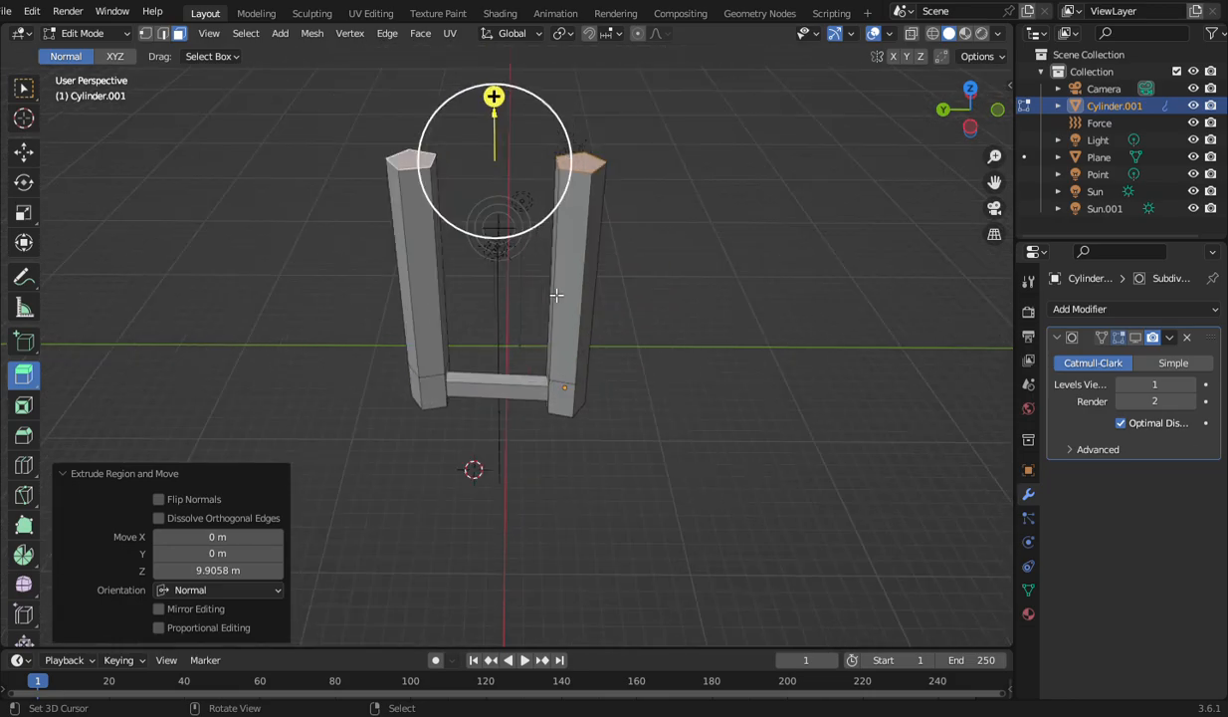
pyautogui.scroll(4, 557, 295)
pyautogui.scroll(-4, 754, 234)
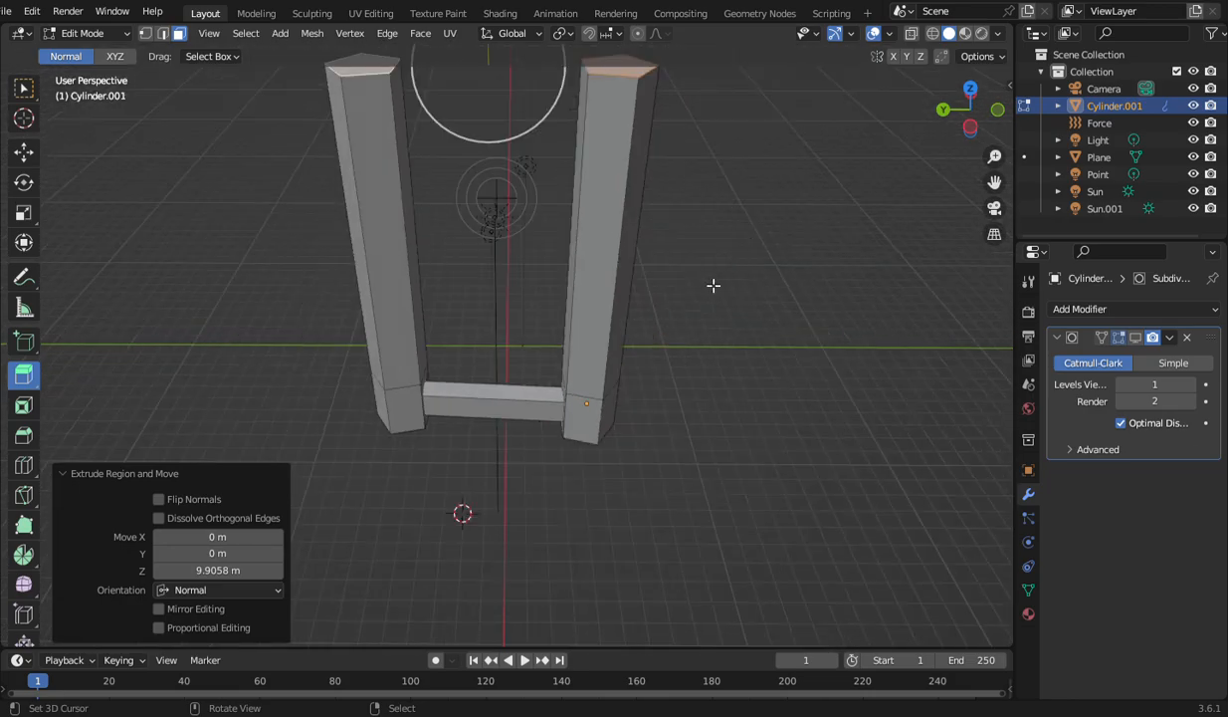
pyautogui.scroll(-2, 511, 397)
pyautogui.scroll(2, 509, 395)
# Step: Extrude the top faces of both posts again by about -0.04 m
pyautogui.moveTo(984, 141); pyautogui.dragTo(718, 251)
pyautogui.scroll(3, 869, 192)
pyautogui.moveTo(528, 77); pyautogui.dragTo(562, 115)
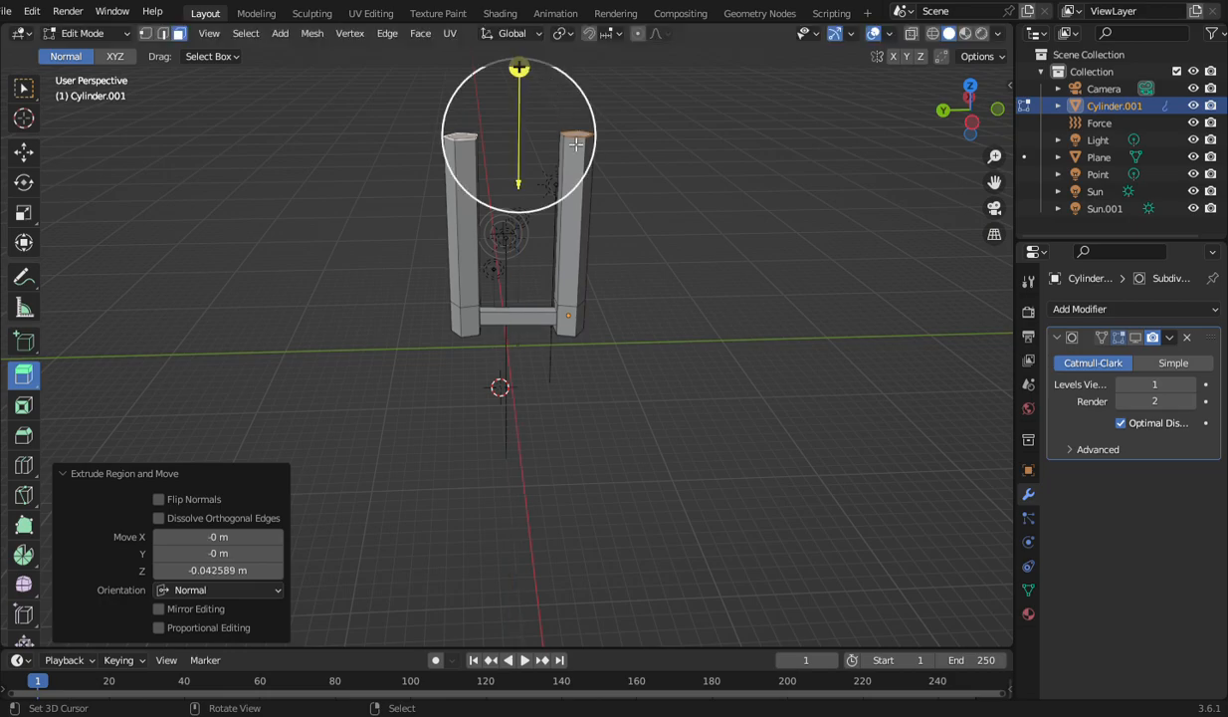
pyautogui.scroll(2, 661, 280)
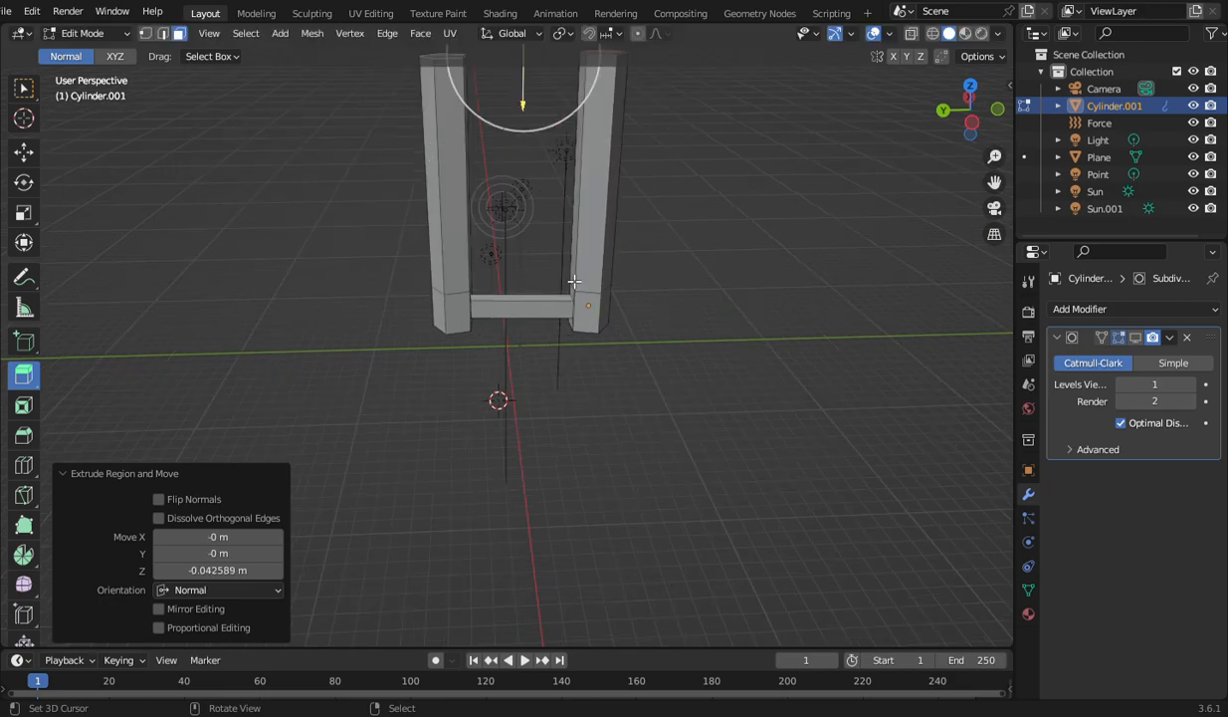
pyautogui.moveTo(956, 118); pyautogui.dragTo(762, 320)
pyautogui.scroll(2, 763, 320)
pyautogui.scroll(-2, 763, 320)
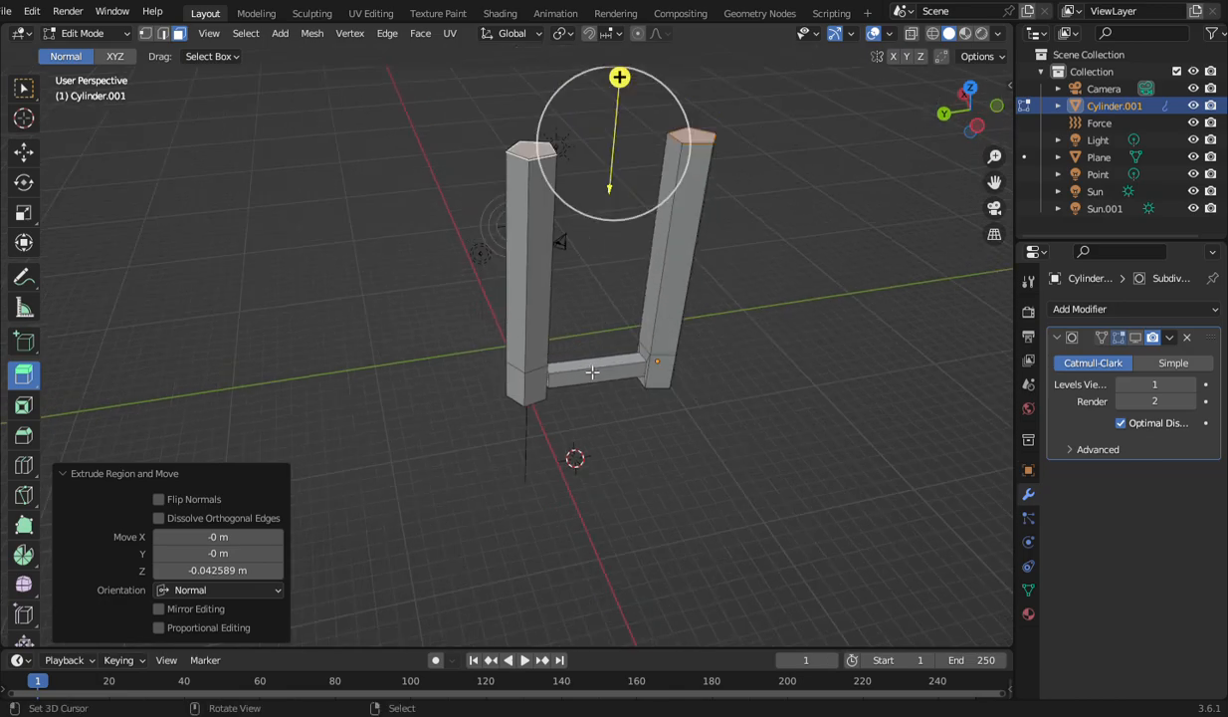
# Step: Select all faces of the crossbar in wireframe display and duplicate it, offset about 0.94 m in X, 0.36 m in Y and 1.78 m in Z
pyautogui.click(593, 371)
pyautogui.rightClick(603, 377)
pyautogui.moveTo(961, 138); pyautogui.dragTo(929, 115)
pyautogui.scroll(3, 716, 377)
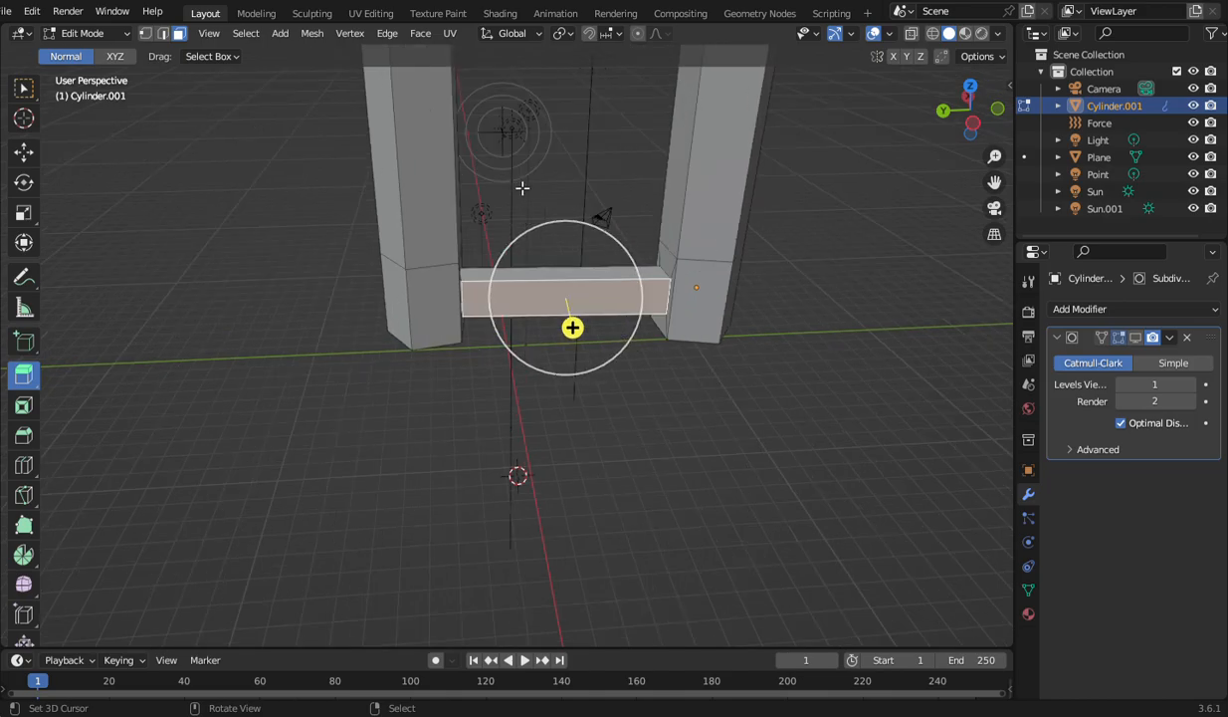
pyautogui.moveTo(515, 189); pyautogui.dragTo(597, 529)
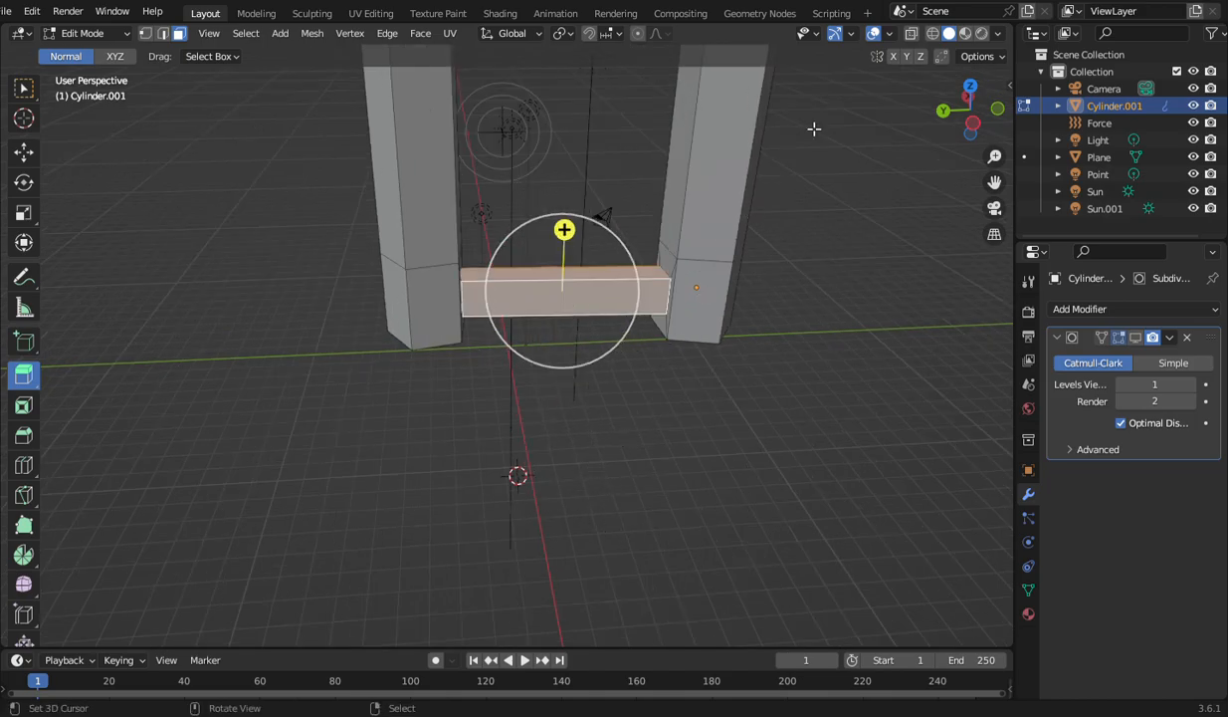
pyautogui.moveTo(950, 126); pyautogui.dragTo(897, 116)
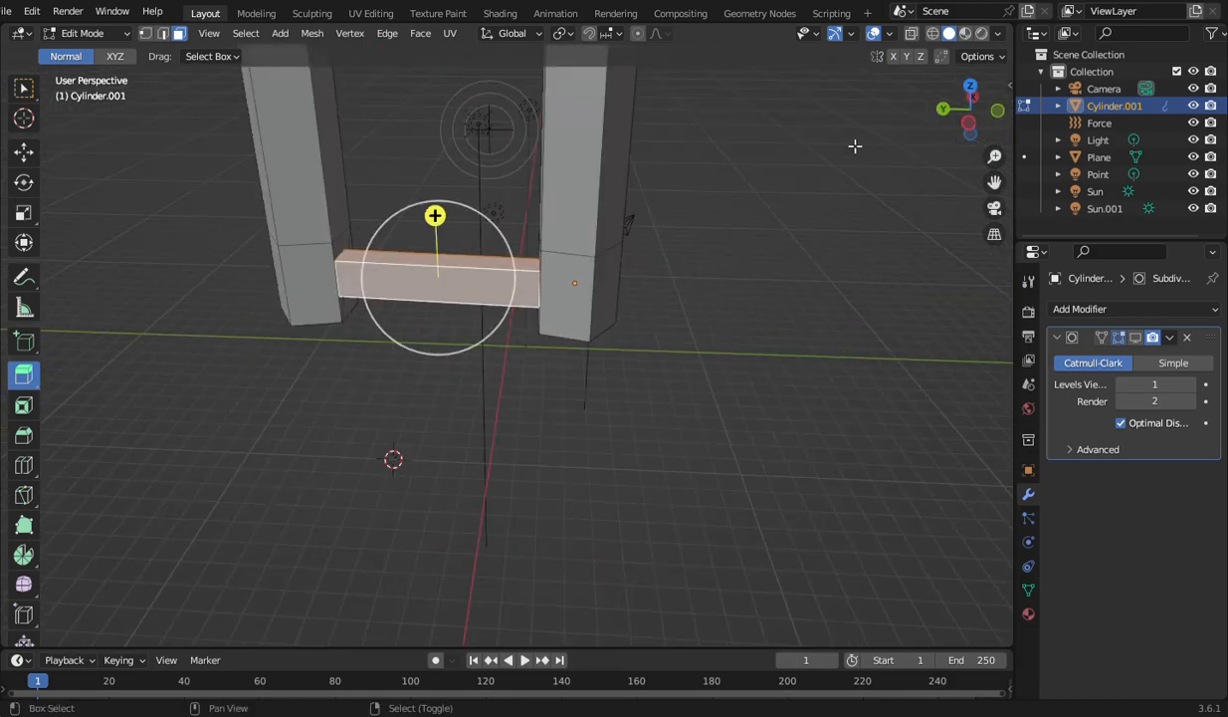
pyautogui.click(935, 34)
pyautogui.moveTo(419, 259); pyautogui.dragTo(410, 231)
pyautogui.moveTo(402, 167); pyautogui.dragTo(455, 463)
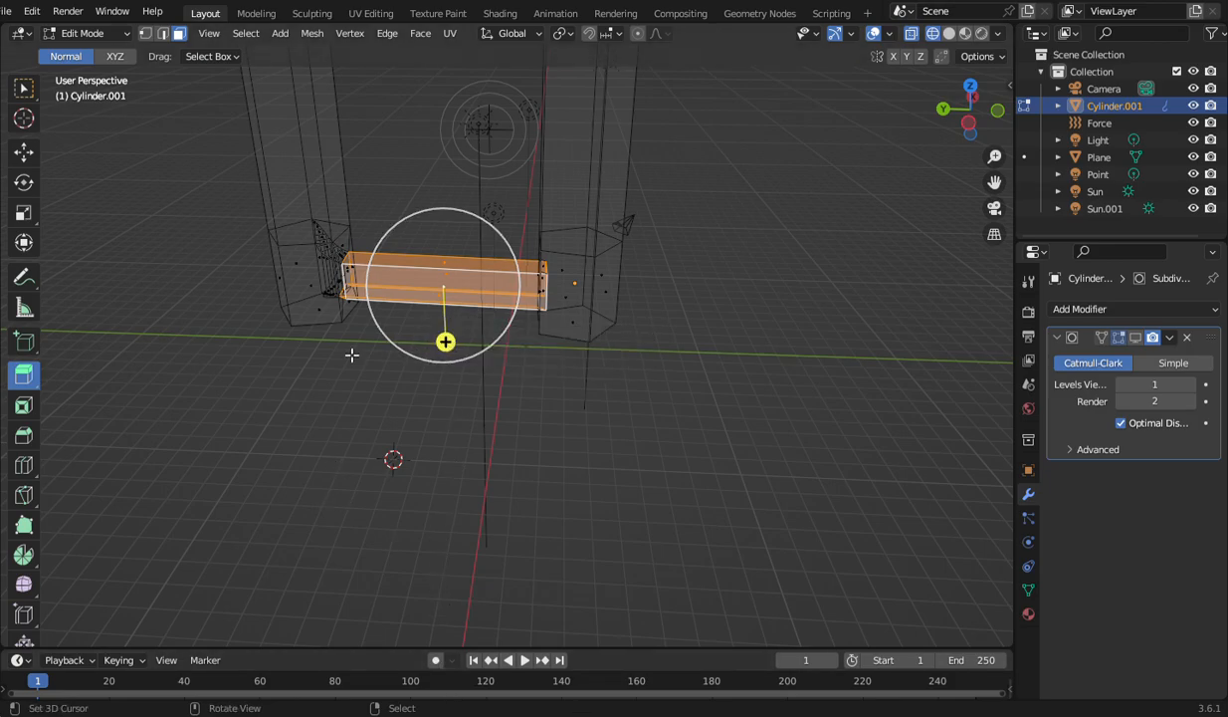
pyautogui.hotkey('shift', 'd')
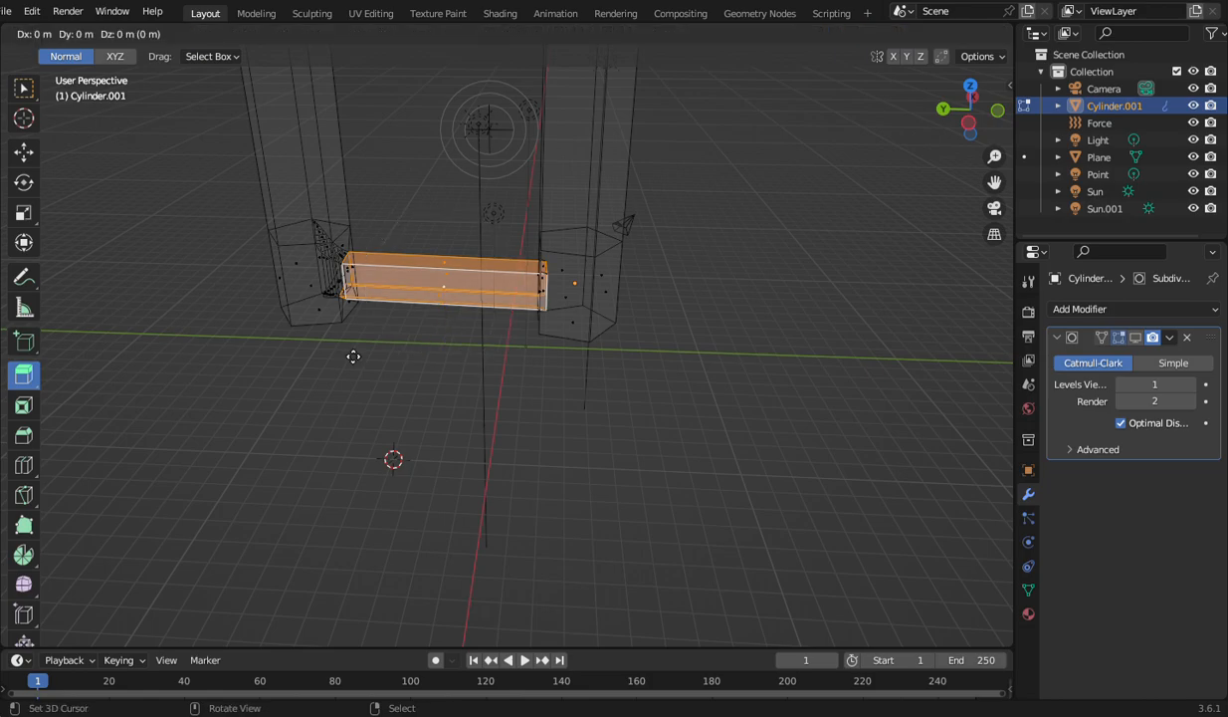
pyautogui.click(435, 206)
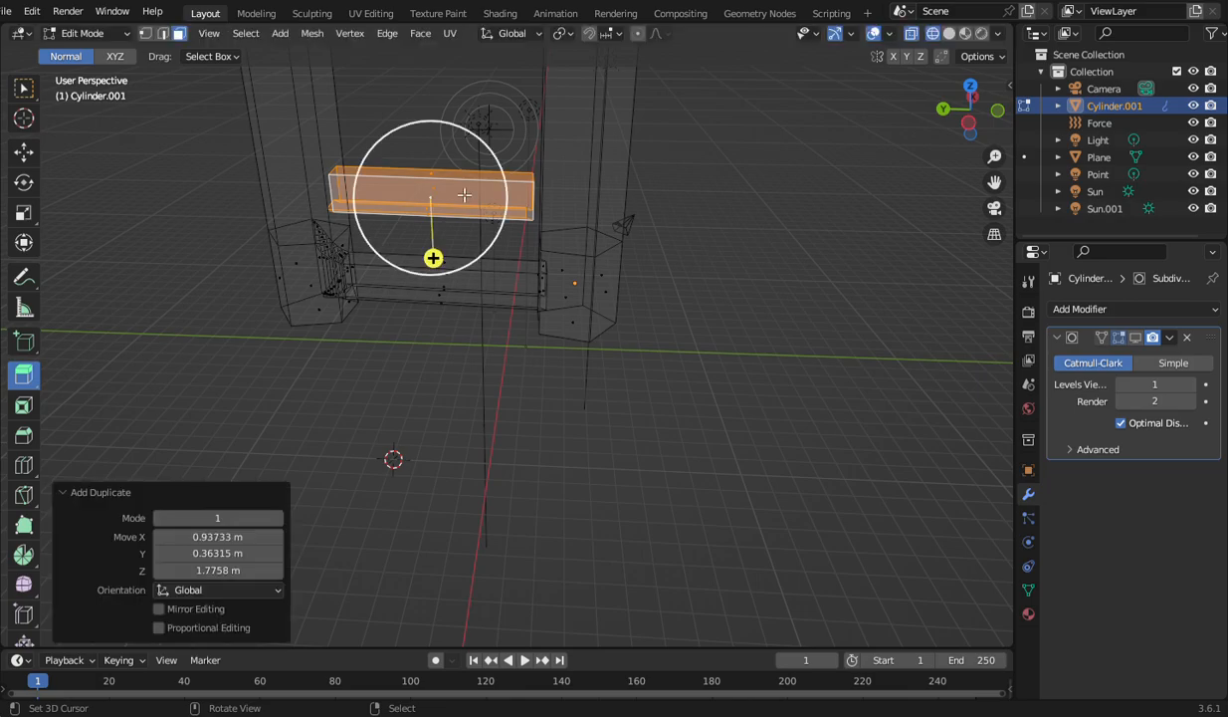
# Step: Return to solid display and reposition the duplicated crossbar between the posts above the original, finishing with about 0.09 m along Y
pyautogui.moveTo(930, 111); pyautogui.dragTo(809, 126)
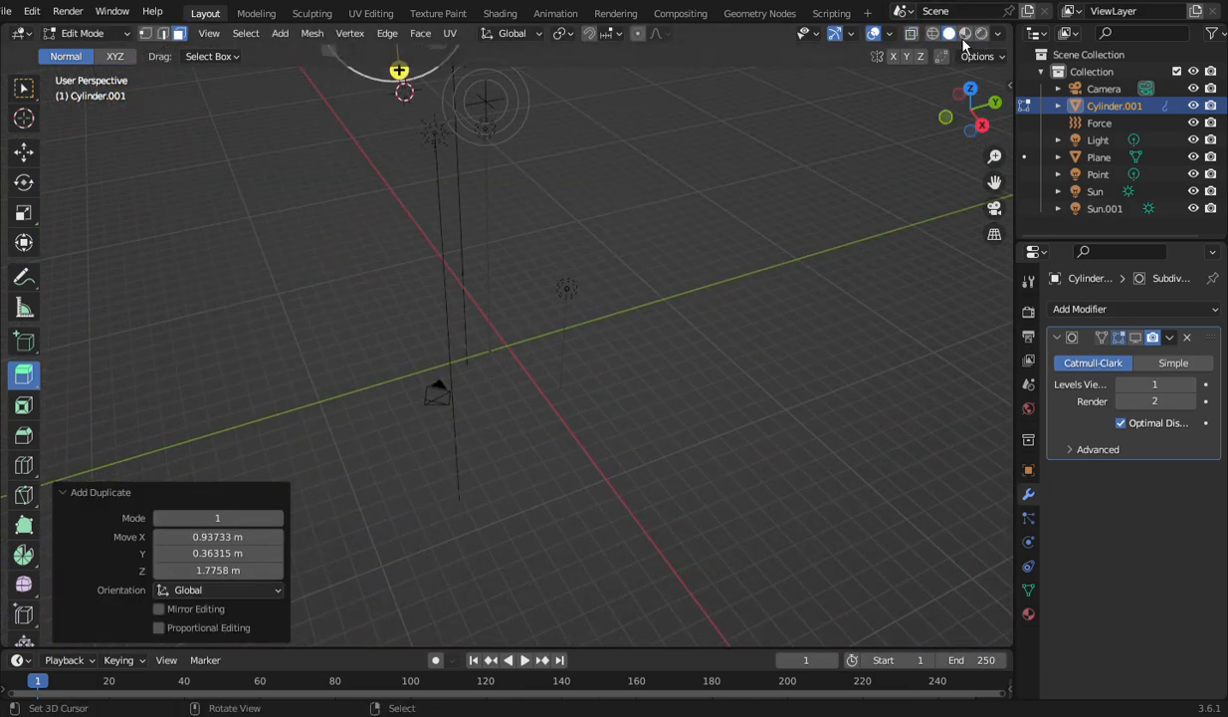
pyautogui.moveTo(967, 110); pyautogui.dragTo(846, 92)
pyautogui.click(24, 152)
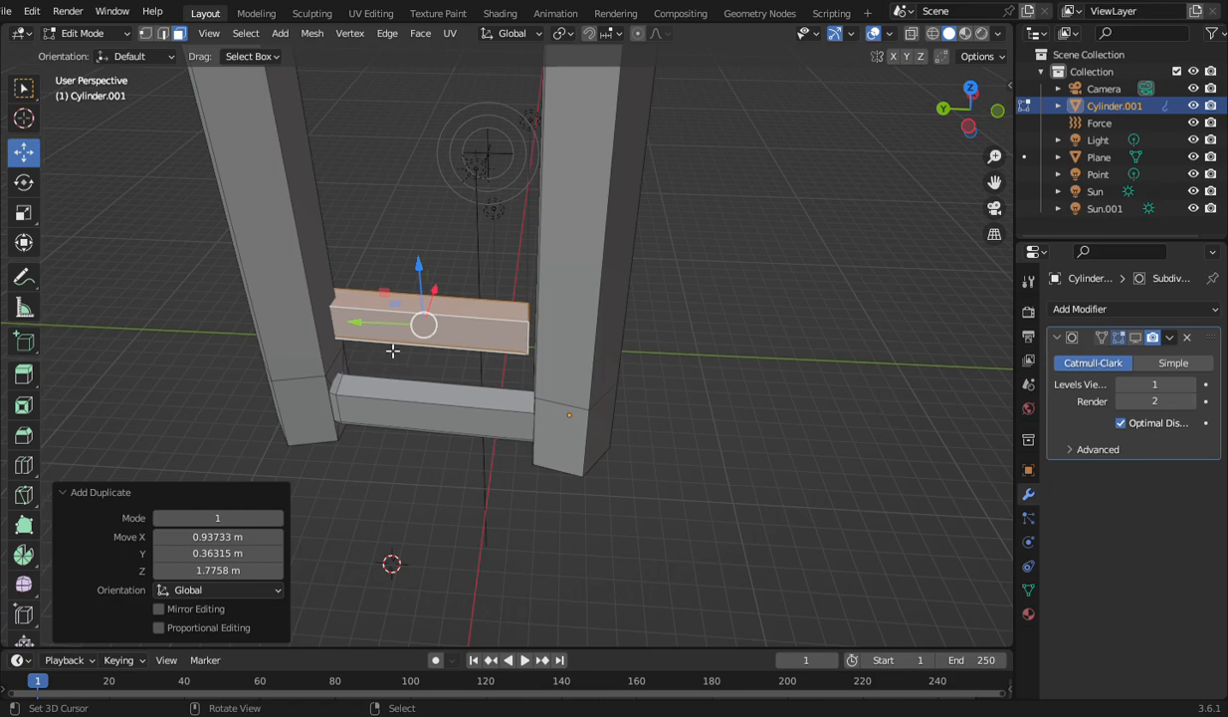
pyautogui.moveTo(382, 327)
pyautogui.mouseDown()
pyautogui.moveTo(408, 325)
pyautogui.moveTo(392, 327)
pyautogui.mouseUp()
pyautogui.moveTo(453, 298); pyautogui.dragTo(368, 267)
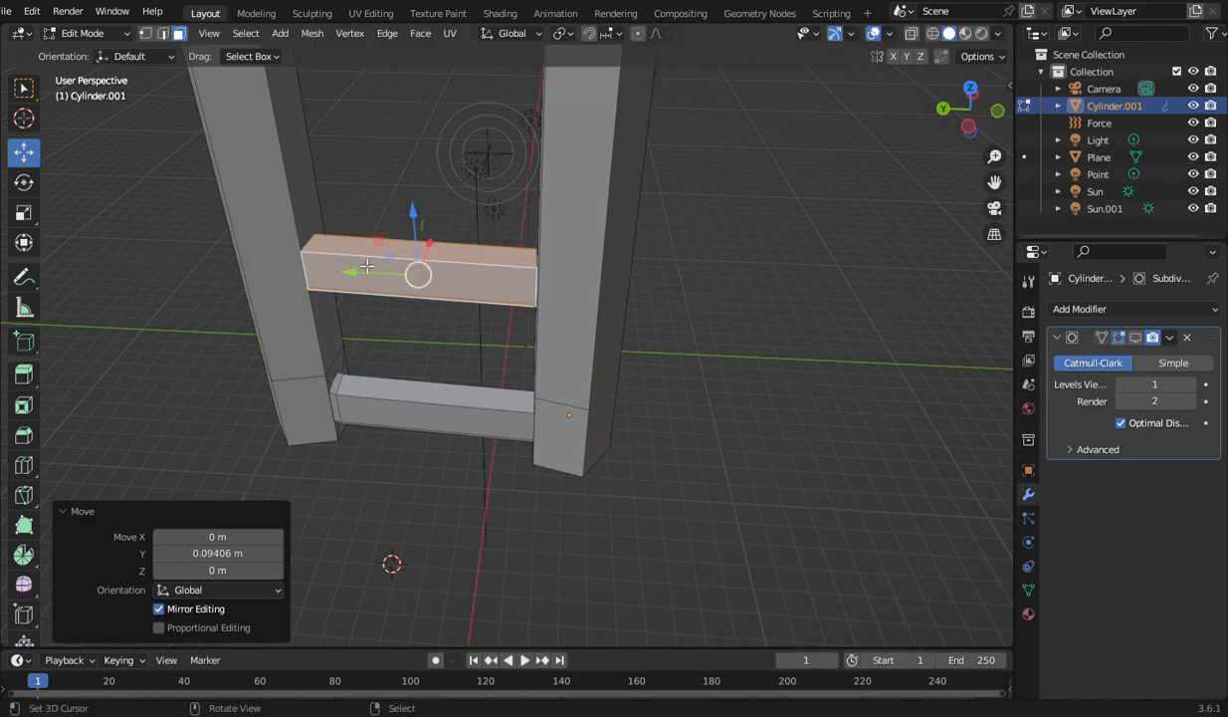
# Step: Duplicate the second crossbar, offsetting the copy about 1.04 m in X, 0.04 m in Y and 1.69 m in Z
pyautogui.moveTo(970, 109); pyautogui.dragTo(901, 149)
pyautogui.scroll(-5, 817, 302)
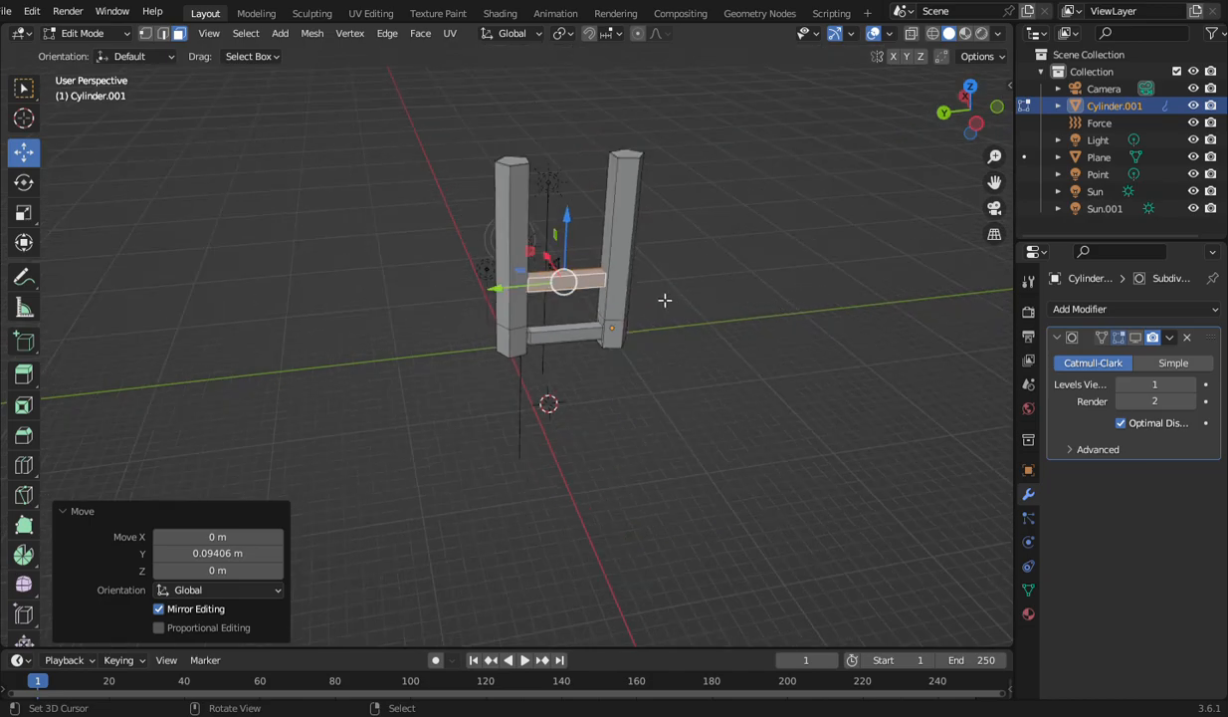
pyautogui.scroll(2, 665, 299)
pyautogui.press('g')
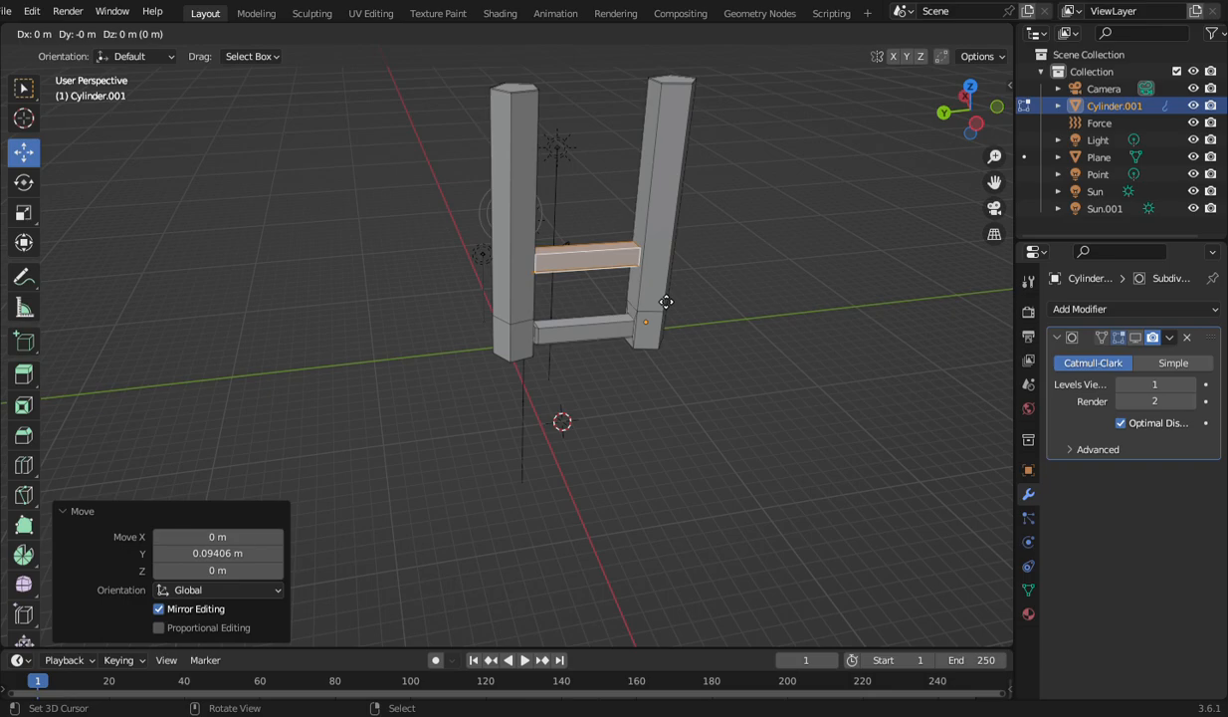
pyautogui.click(660, 256)
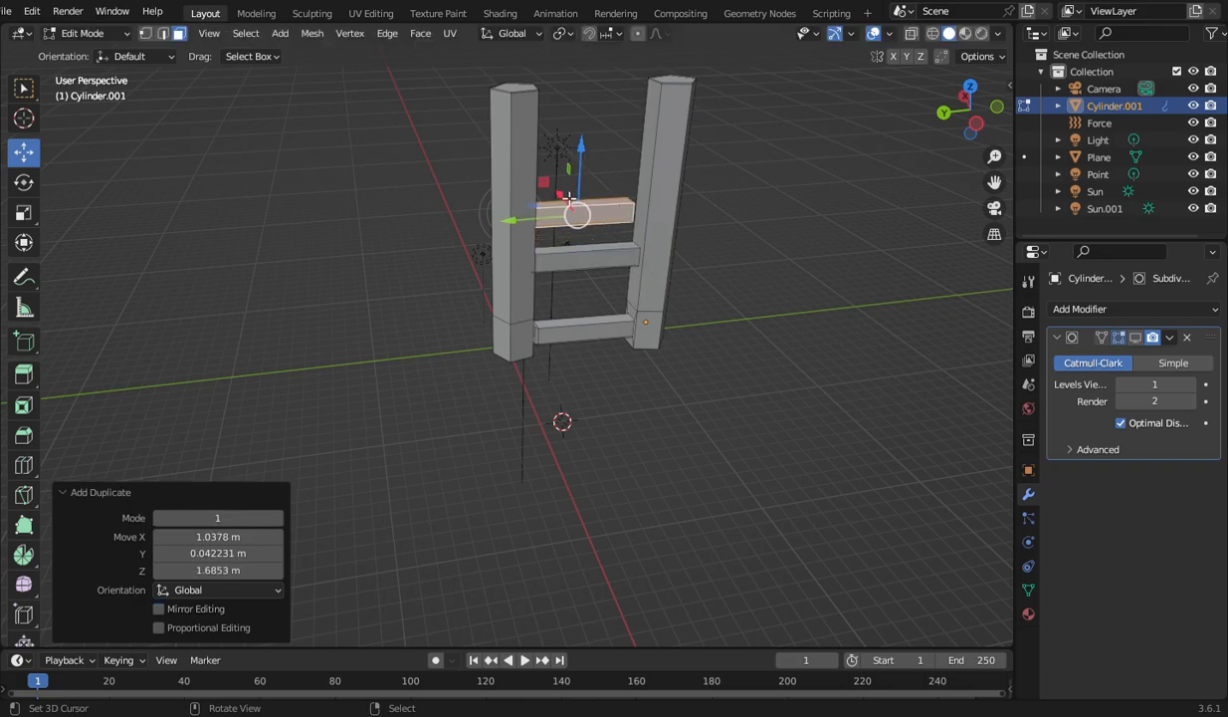
# Step: Move the third crossbar about -1.20 m along X between the posts and raise it along Z by about 1.42 m plus 0.54 m
pyautogui.press('g')
pyautogui.press('x')
pyautogui.click(570, 209)
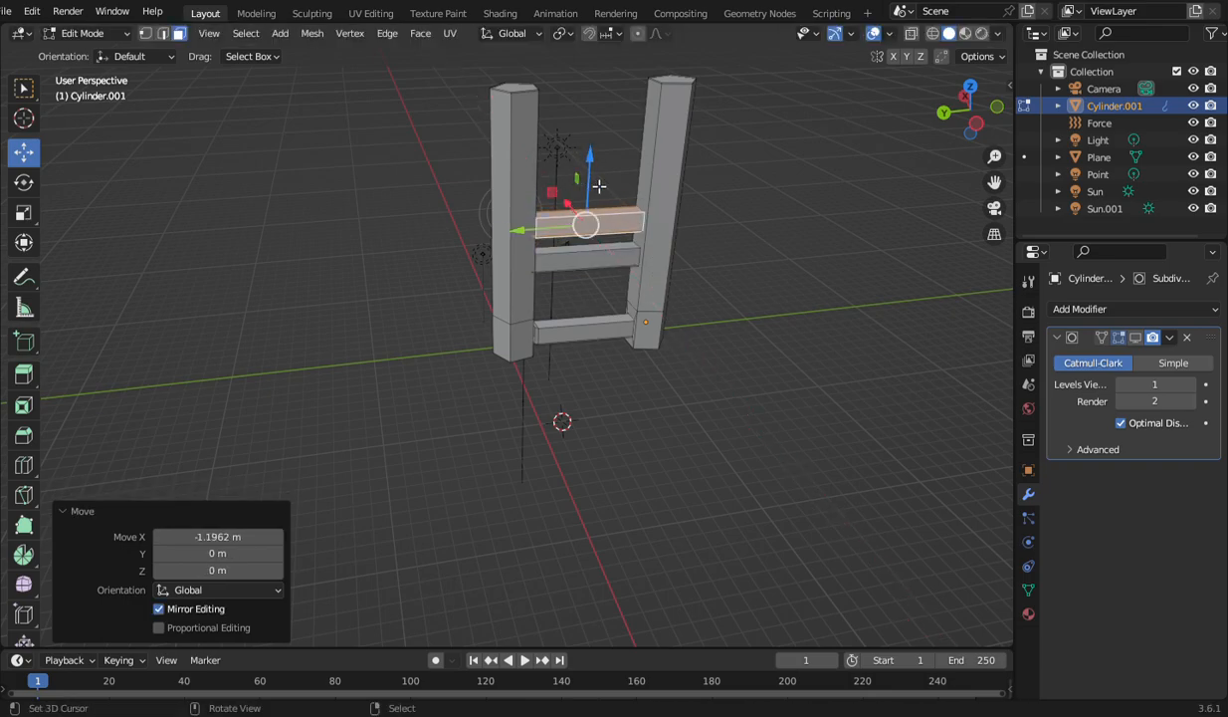
pyautogui.press('g')
pyautogui.press('z')
pyautogui.click(595, 154)
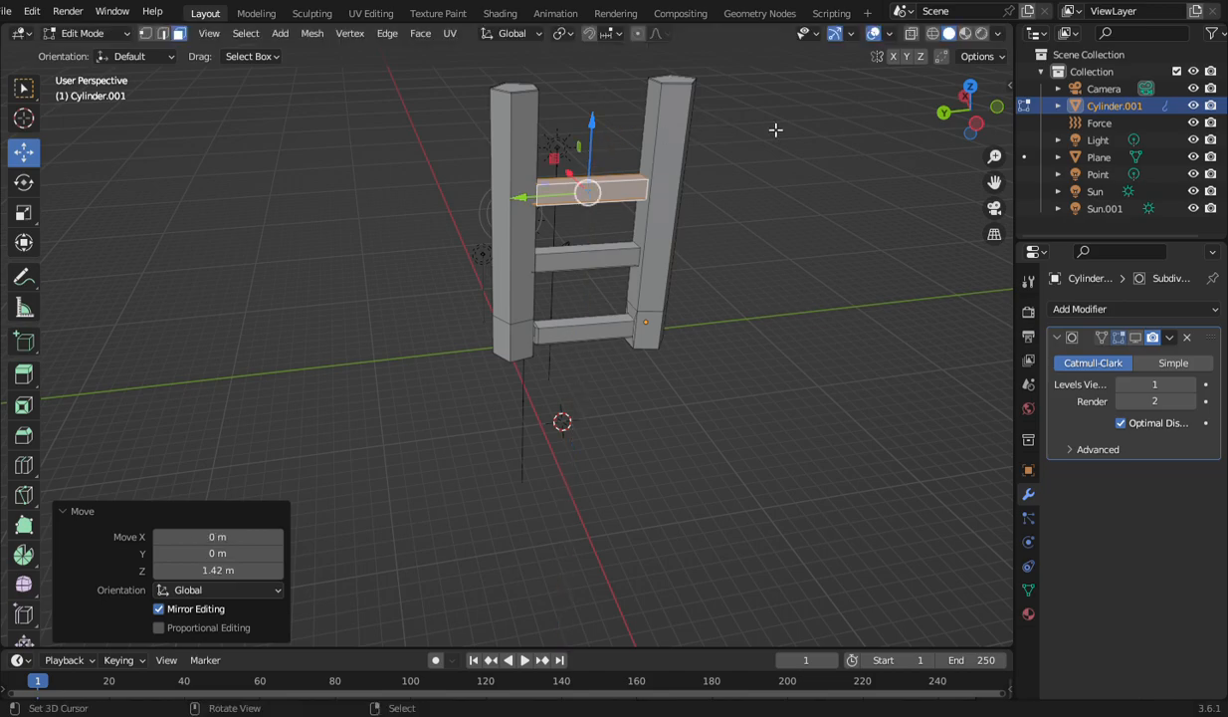
pyautogui.moveTo(974, 115); pyautogui.dragTo(936, 139)
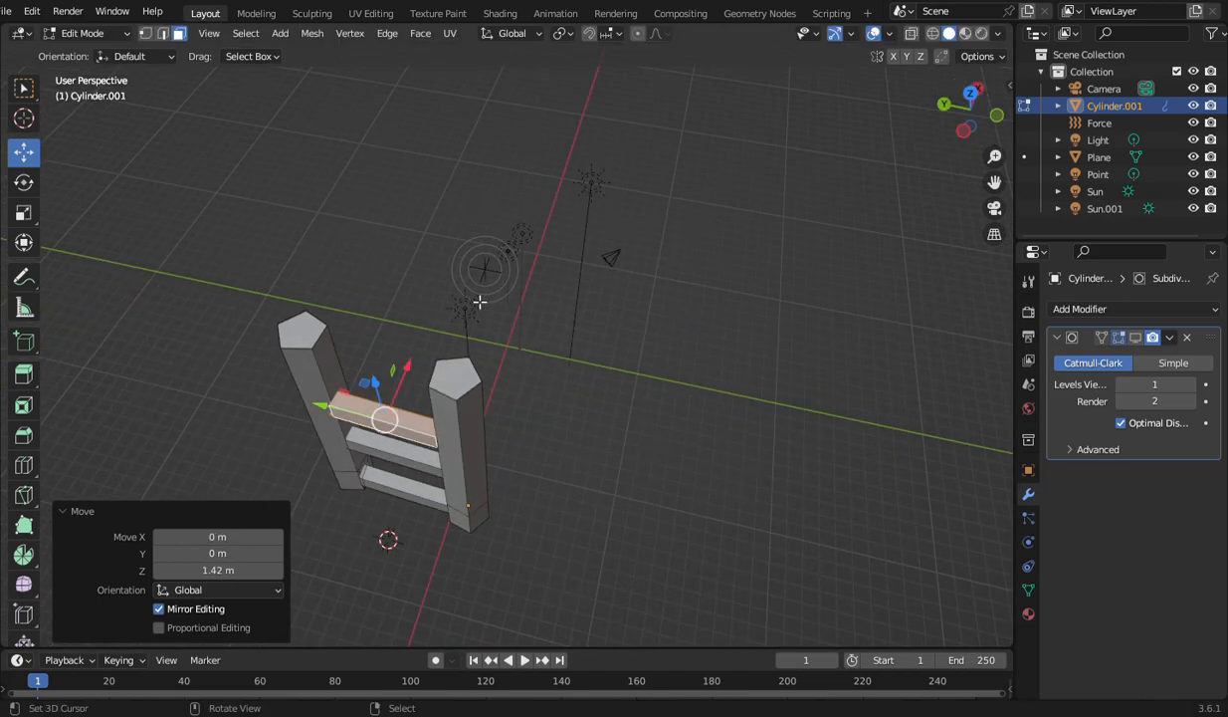
pyautogui.moveTo(964, 108); pyautogui.dragTo(868, 156)
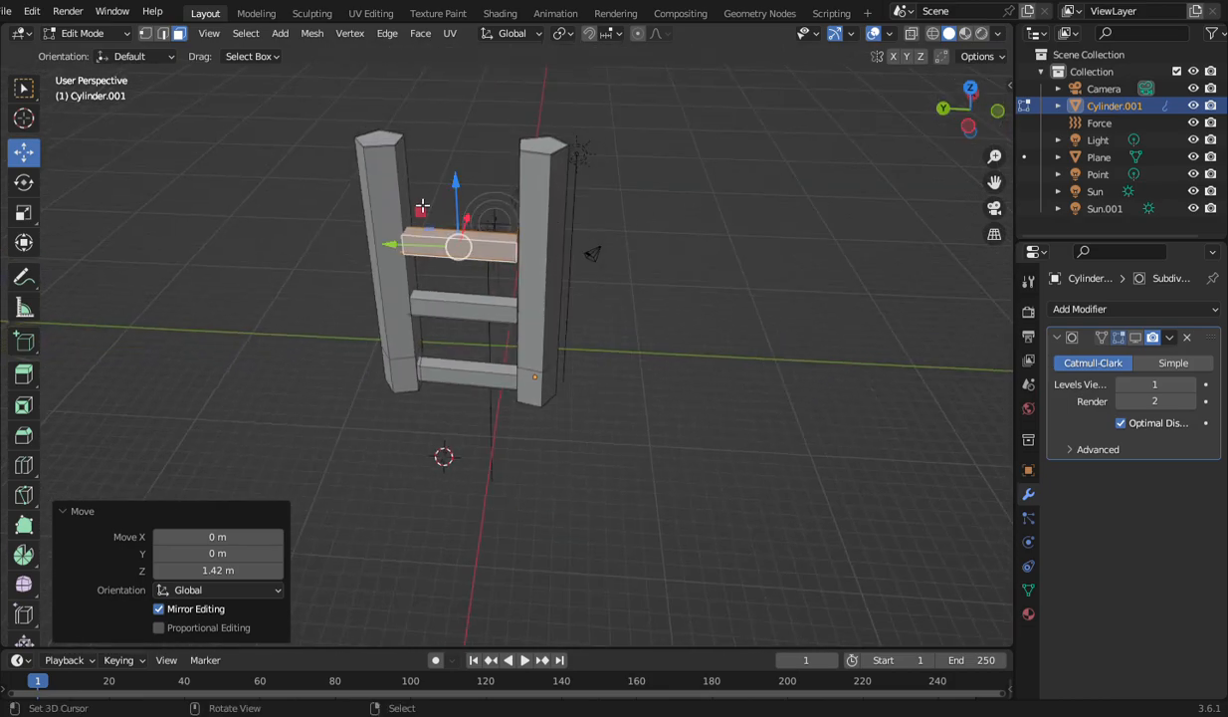
pyautogui.moveTo(457, 208); pyautogui.dragTo(458, 196)
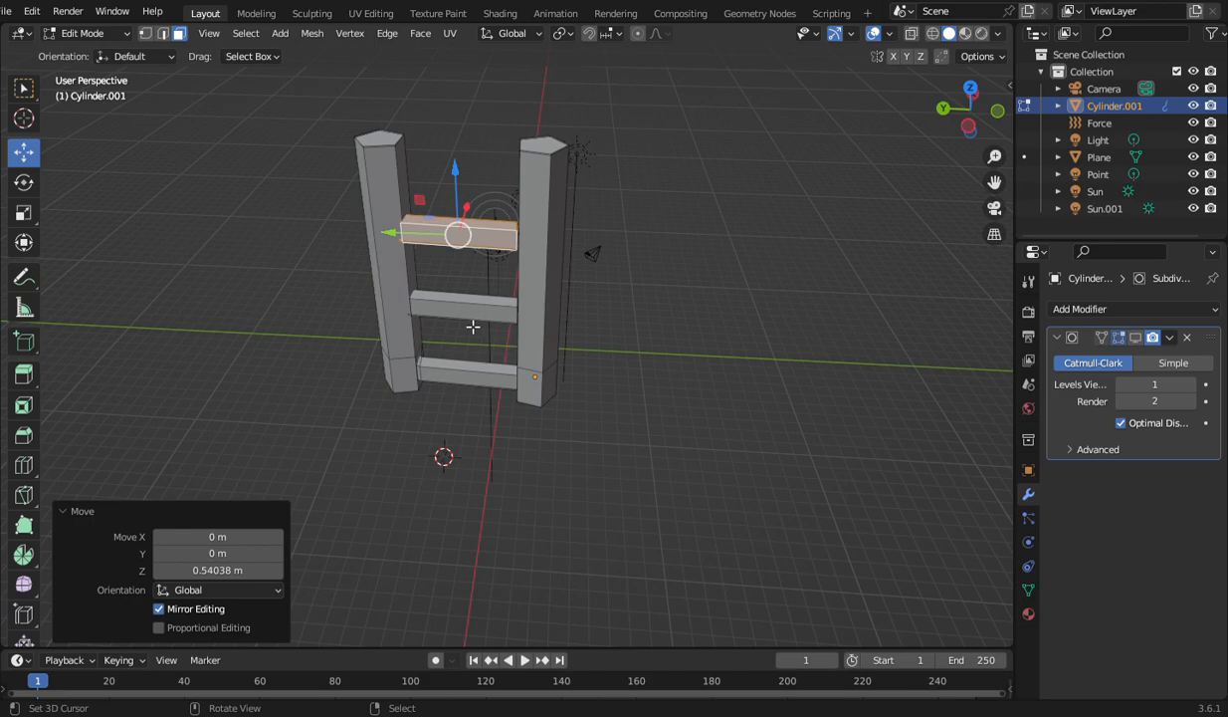
# Step: Duplicate the third crossbar, offsetting the copy about 1.77 m in X, -0.23 m in Y and 2.40 m in Z
pyautogui.press('g')
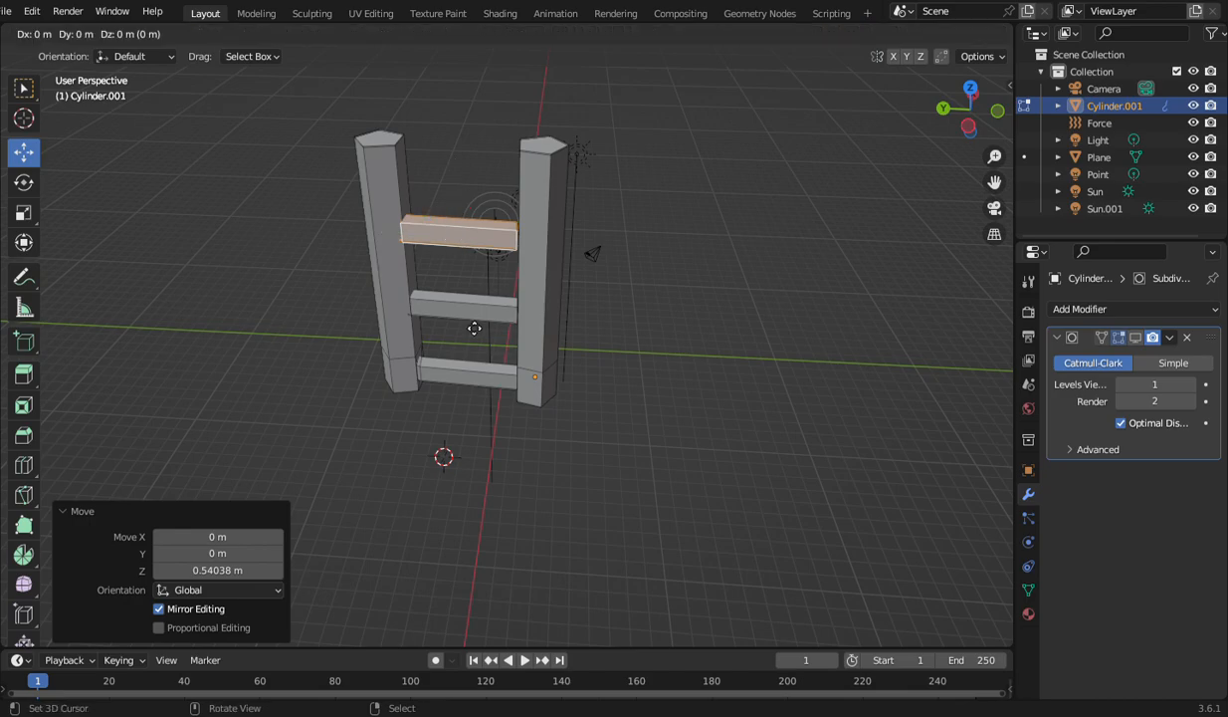
pyautogui.click(485, 251)
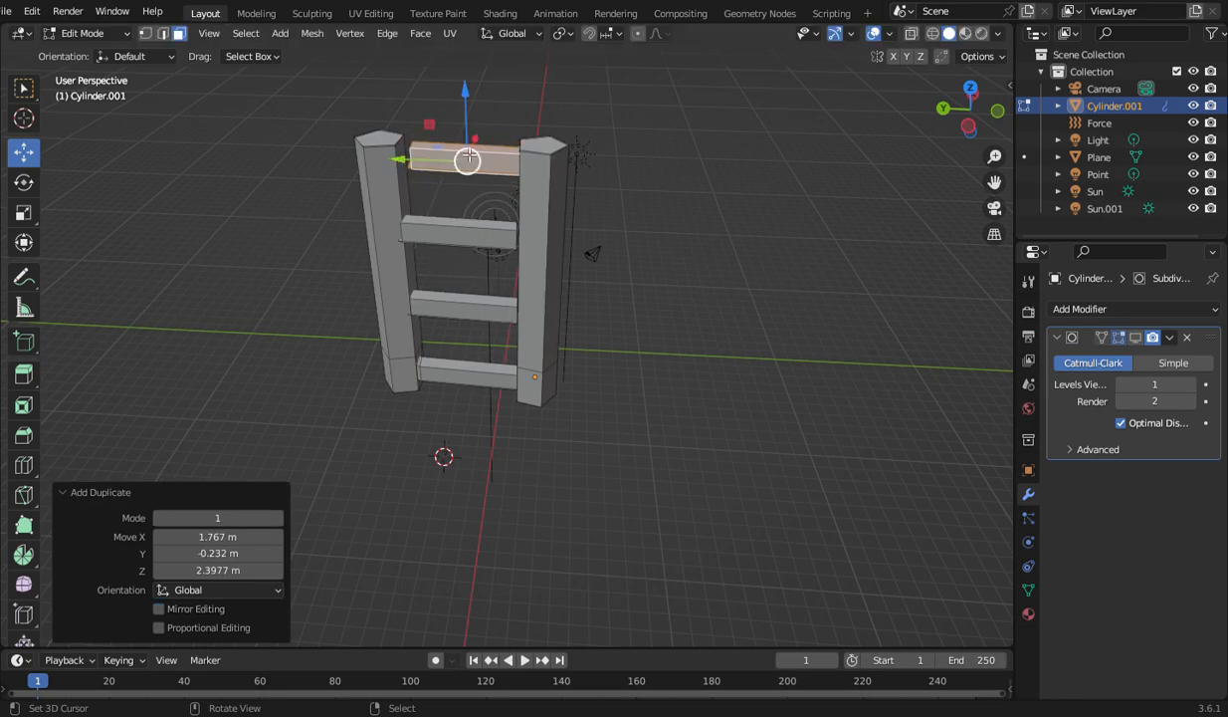
# Step: Slide the fourth crossbar along X, first by about 1.17 m, and fit it between the upper ends of the posts
pyautogui.moveTo(482, 145)
pyautogui.mouseDown()
pyautogui.moveTo(460, 175)
pyautogui.moveTo(452, 150)
pyautogui.moveTo(484, 151)
pyautogui.mouseUp()
pyautogui.moveTo(955, 124); pyautogui.dragTo(891, 142)
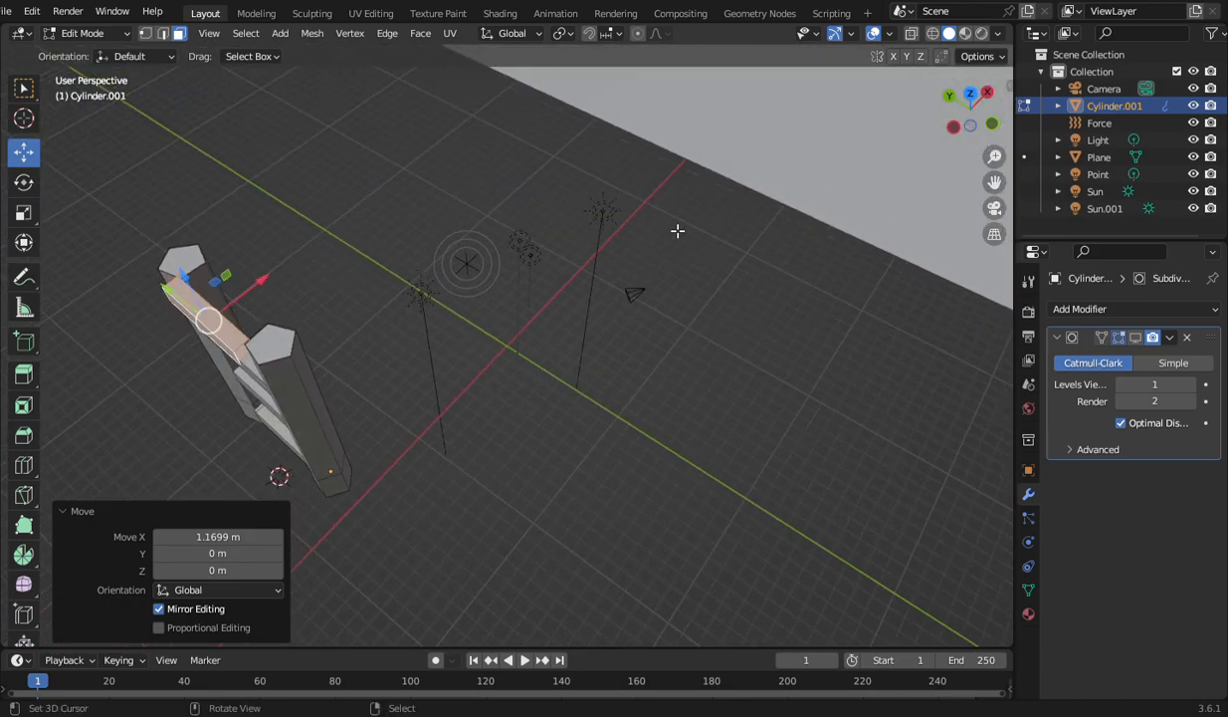
pyautogui.moveTo(266, 289); pyautogui.dragTo(214, 269)
pyautogui.moveTo(968, 137); pyautogui.dragTo(944, 114)
pyautogui.moveTo(370, 202); pyautogui.dragTo(370, 203)
pyautogui.click(674, 470)
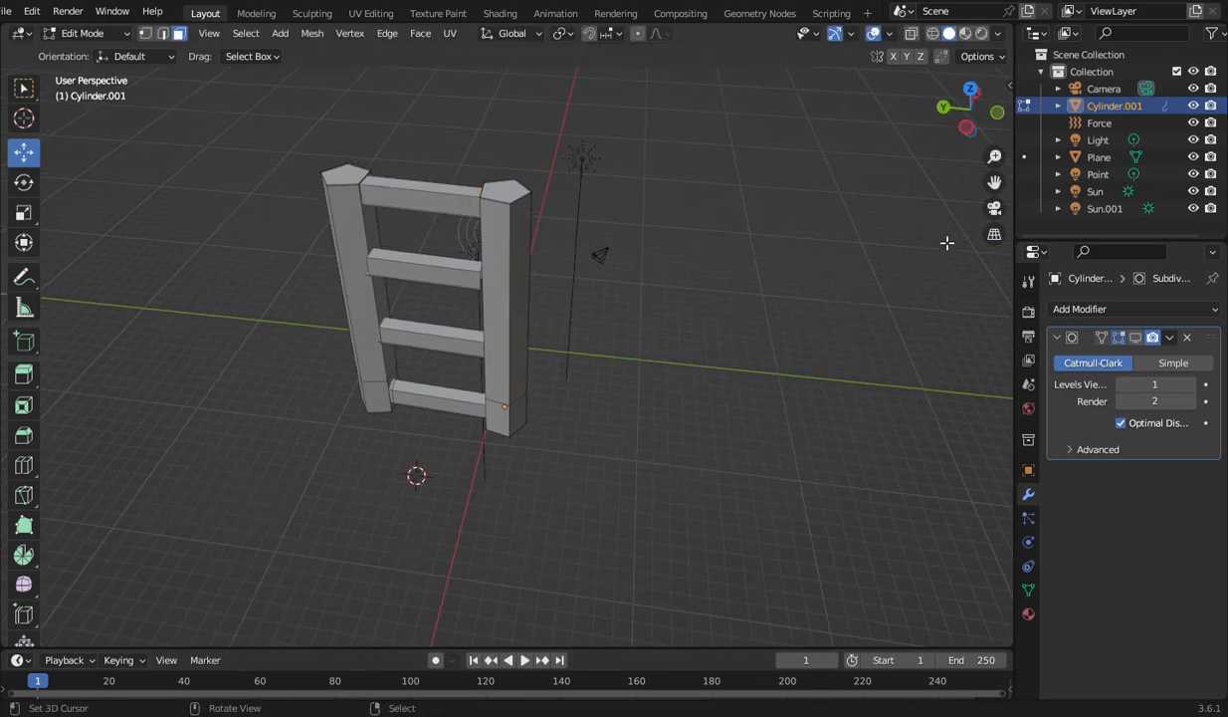
pyautogui.moveTo(961, 134); pyautogui.dragTo(979, 137)
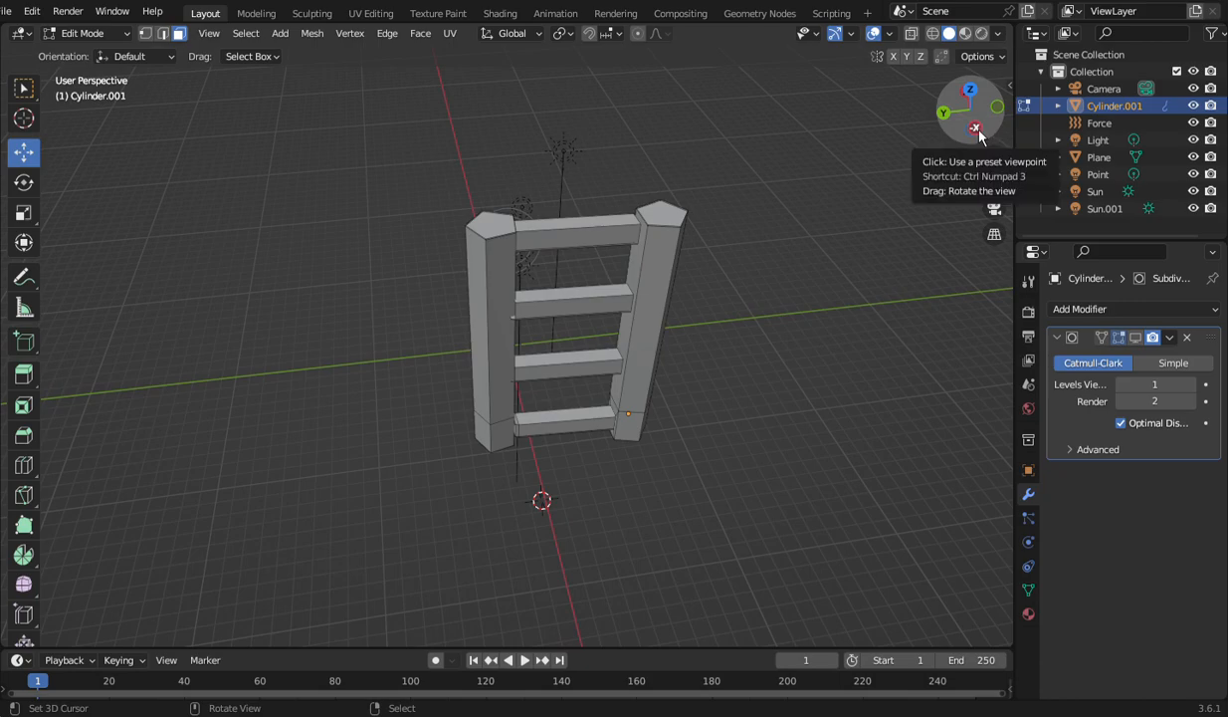
# Step: In Object Mode, duplicate the whole ladder and raise the copy about 11.32 m along Z
pyautogui.click(99, 34)
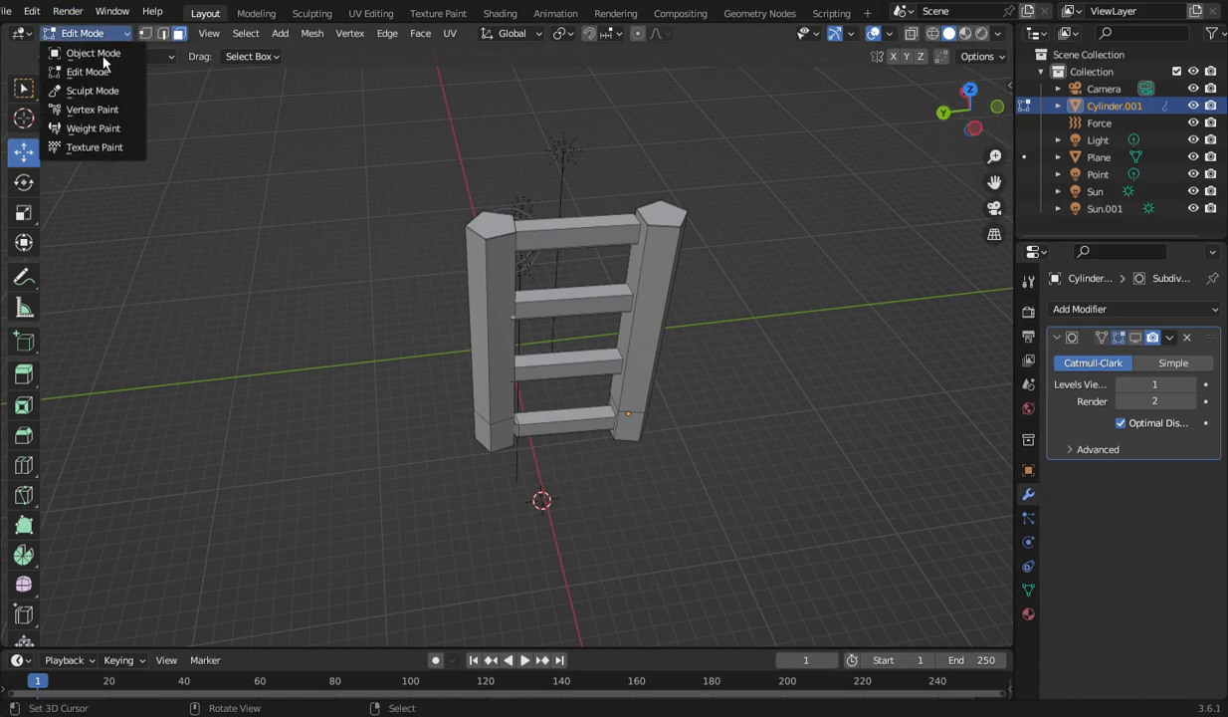
pyautogui.click(100, 57)
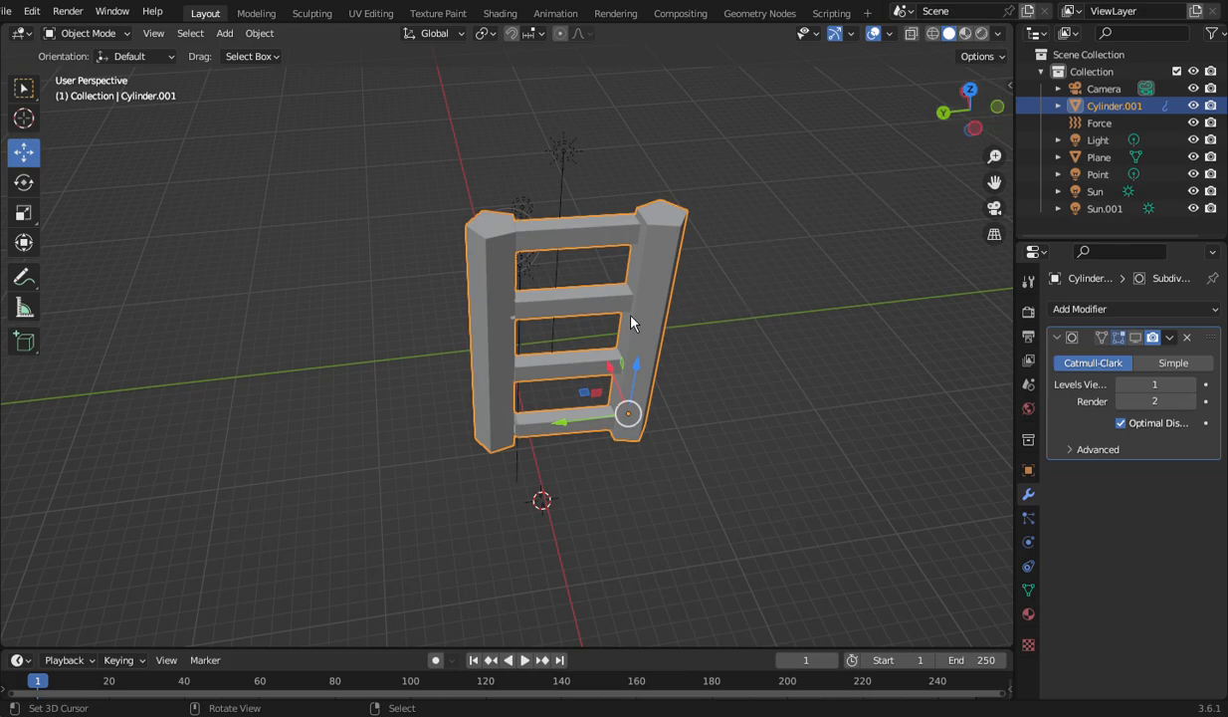
pyautogui.scroll(-3, 630, 329)
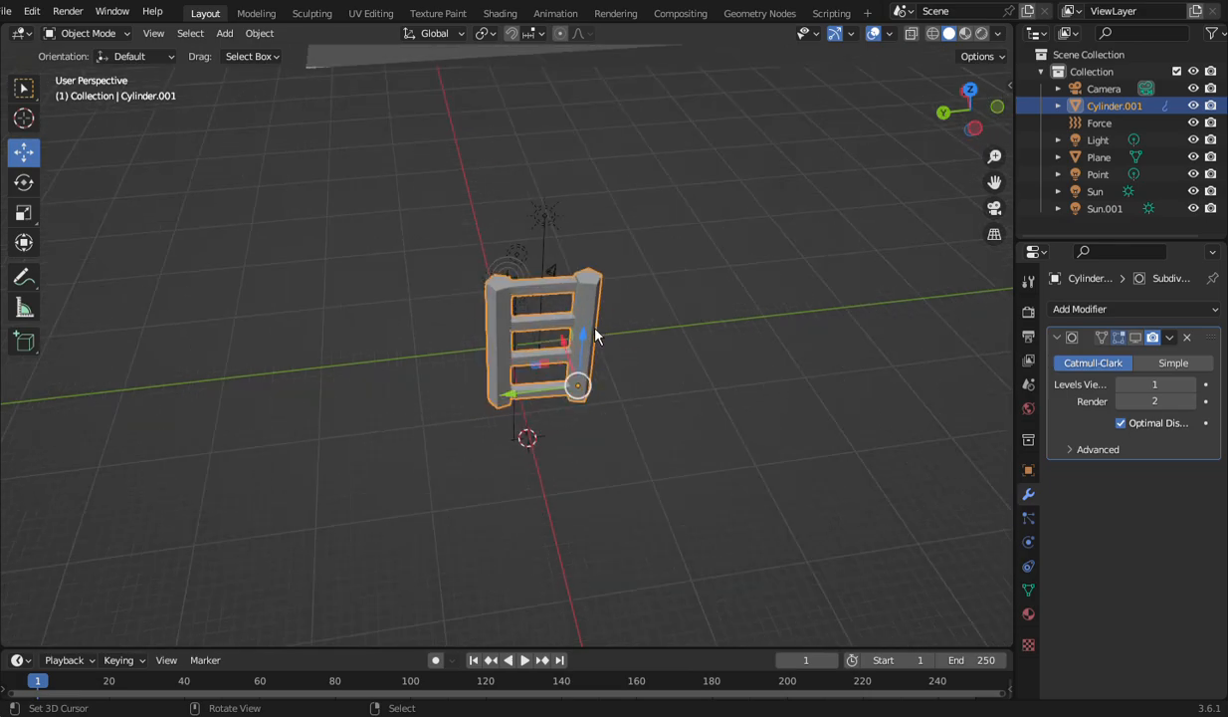
pyautogui.hotkey('shift', 'd')
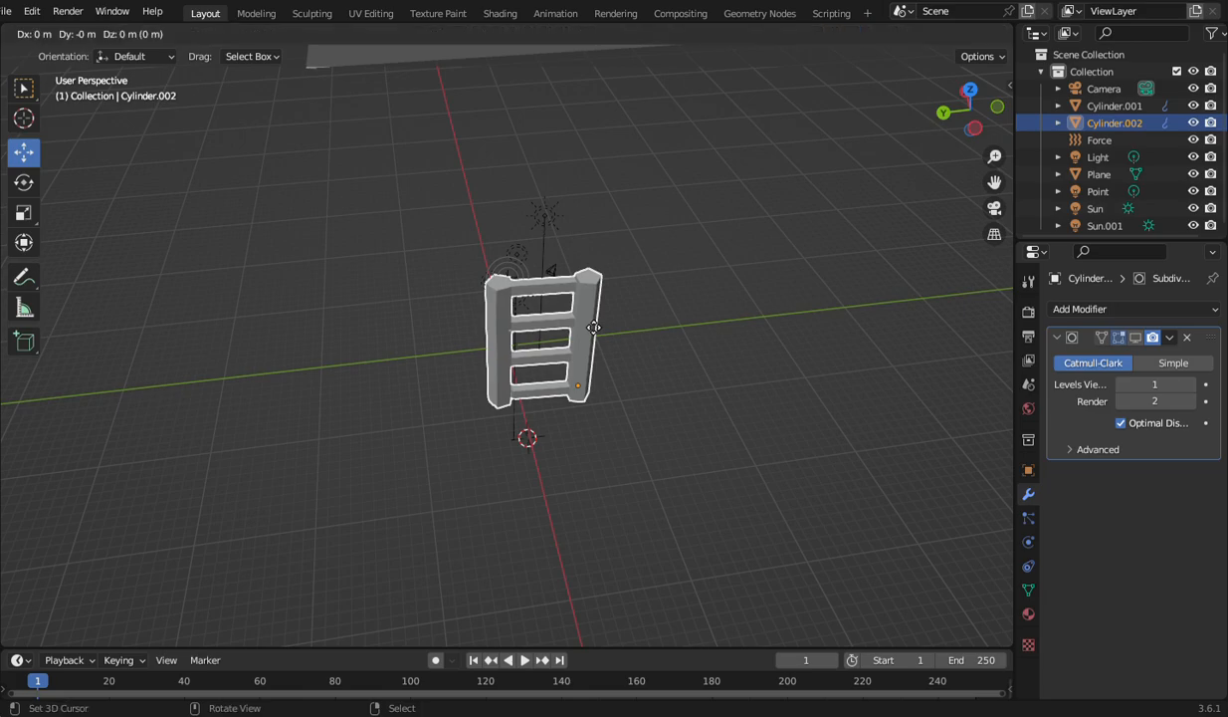
pyautogui.rightClick(594, 326)
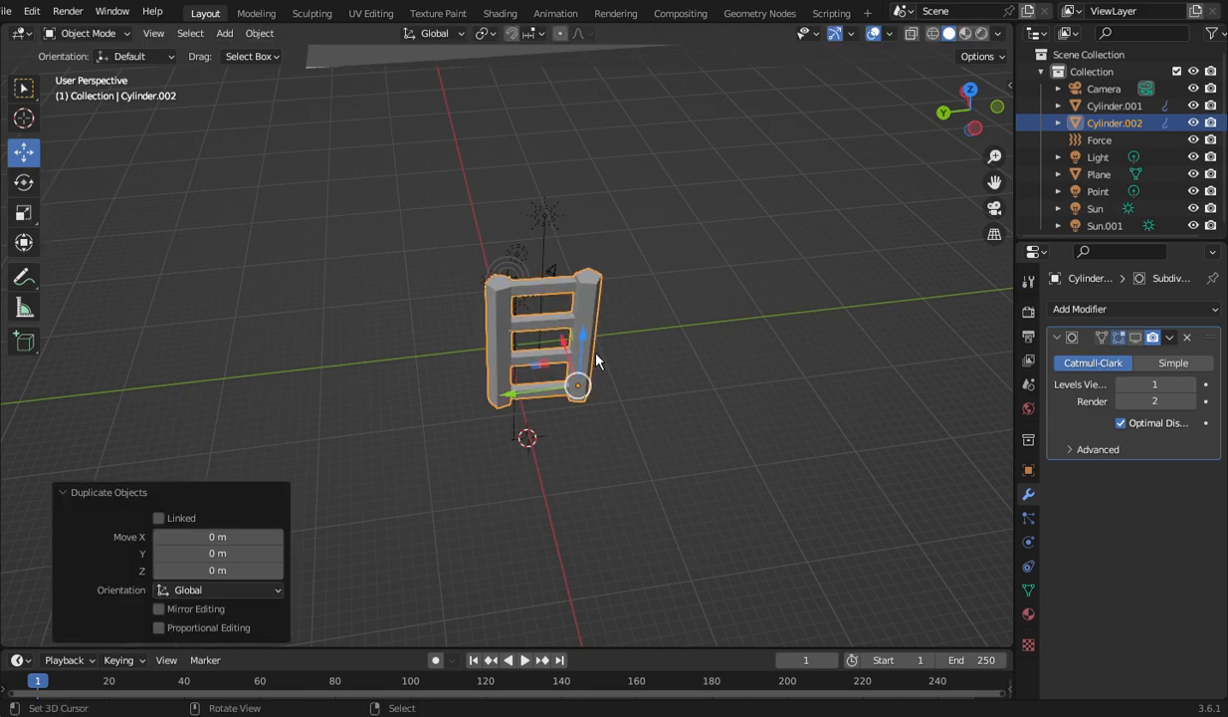
pyautogui.press('g')
pyautogui.press('z')
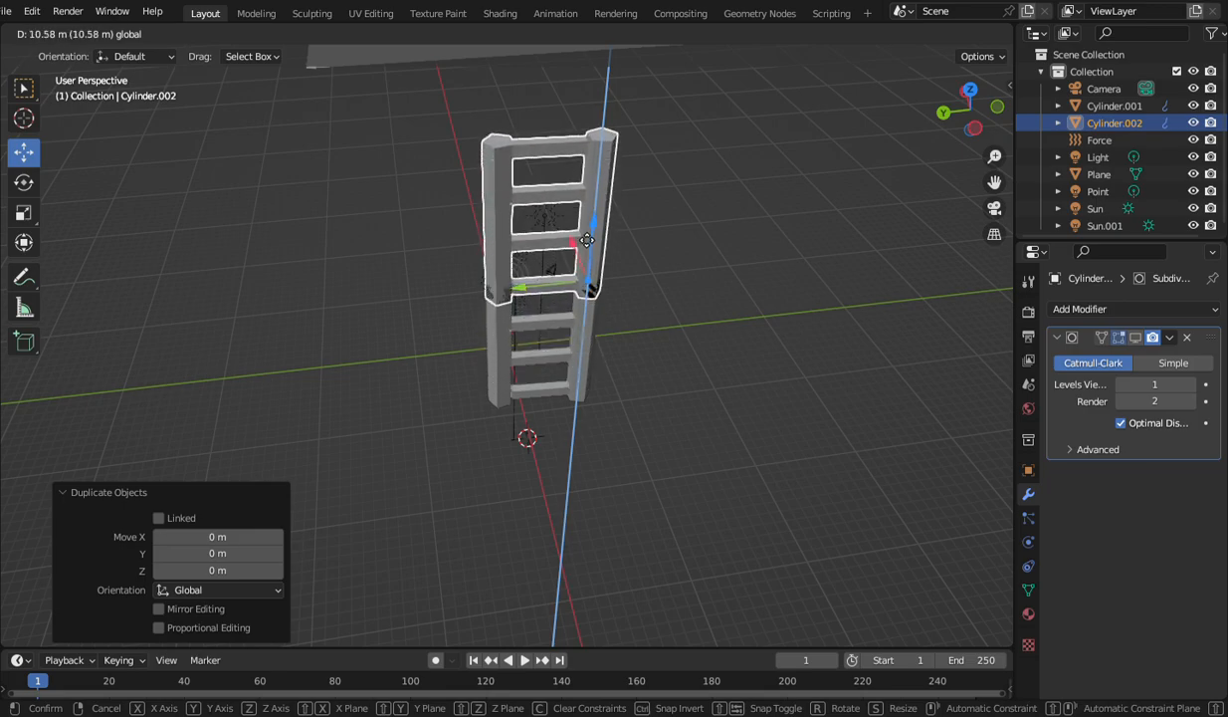
pyautogui.click(587, 234)
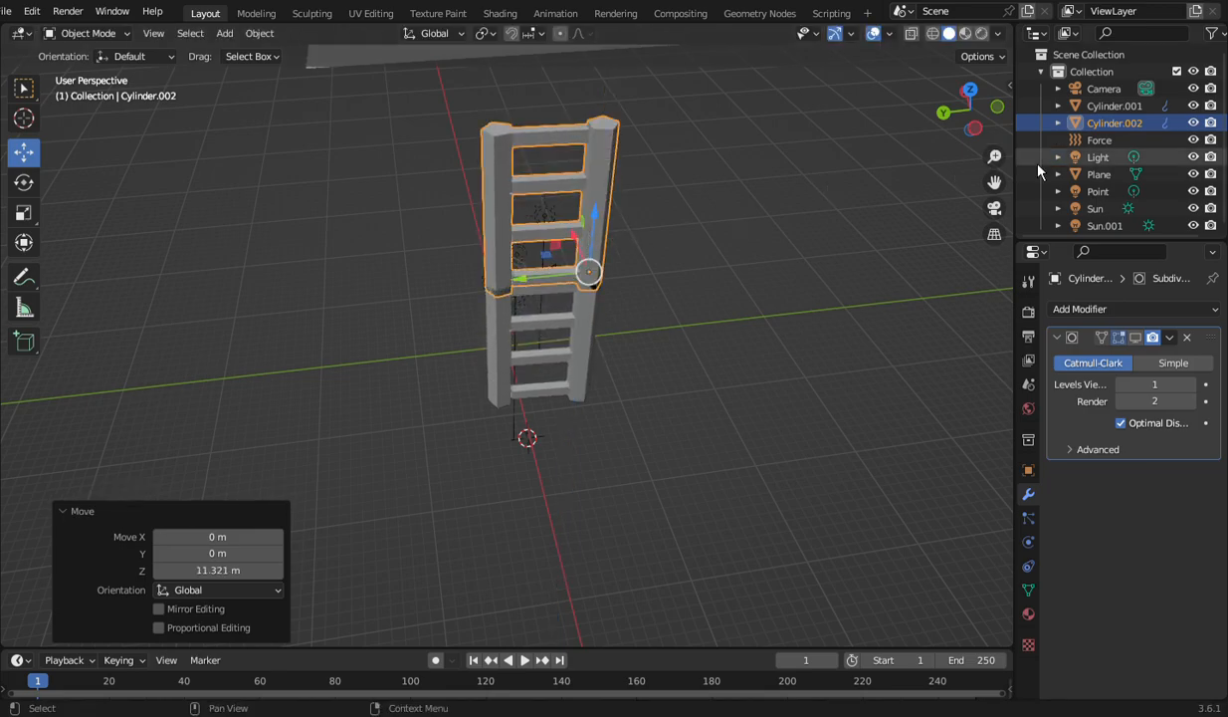
# Step: Shift the upper ladder section about -0.27 m in X and 0.56 m in Z, followed by about 0.19 m along X
pyautogui.moveTo(957, 137); pyautogui.dragTo(948, 118)
pyautogui.scroll(5, 725, 358)
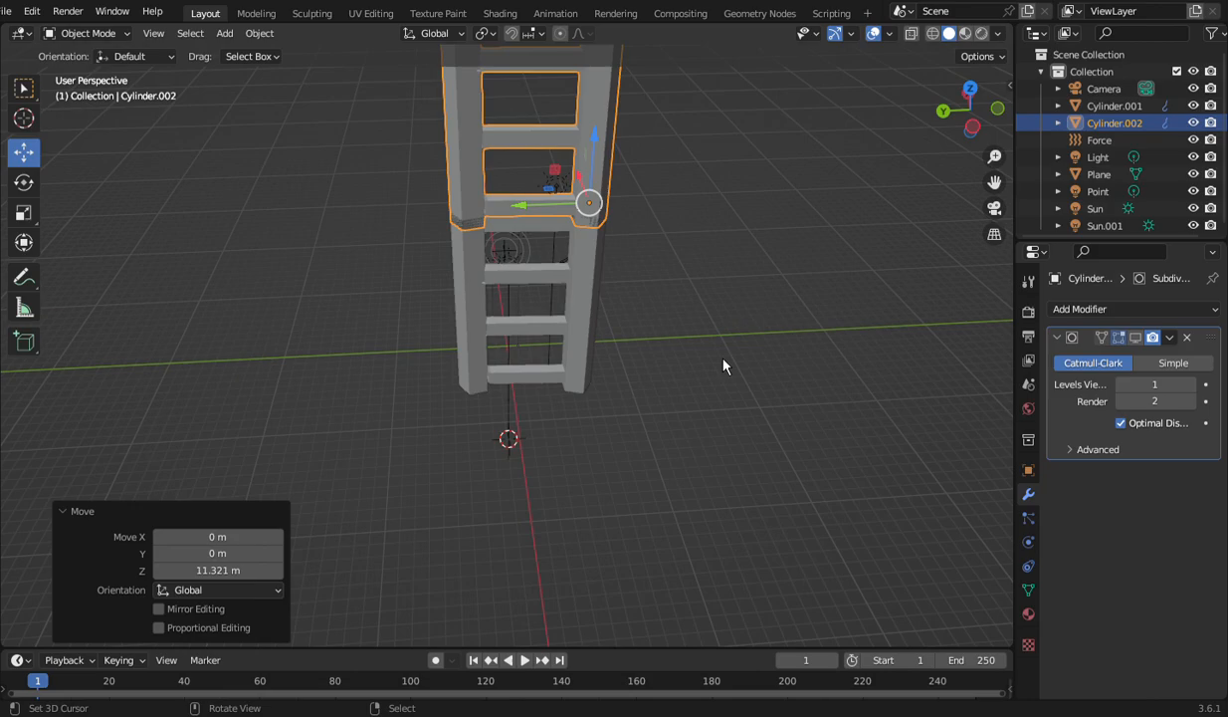
pyautogui.press('g')
pyautogui.hotkey('shift', 'y')
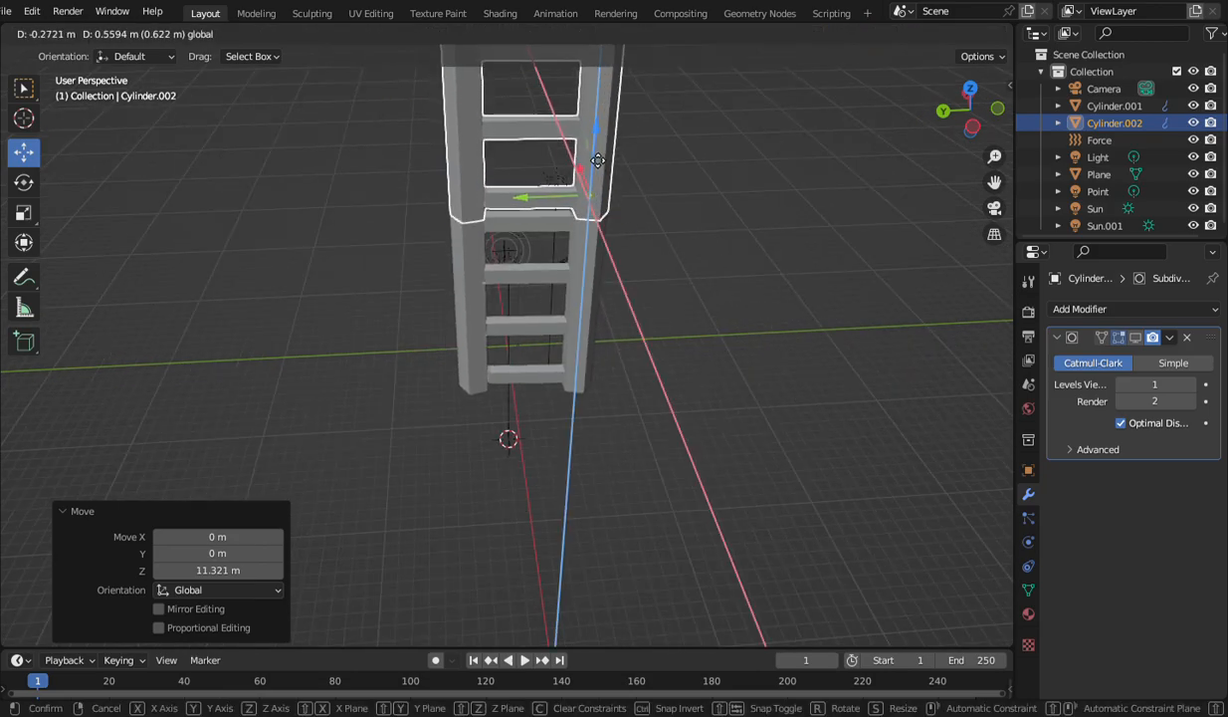
pyautogui.click(584, 156)
pyautogui.moveTo(958, 110); pyautogui.dragTo(846, 149)
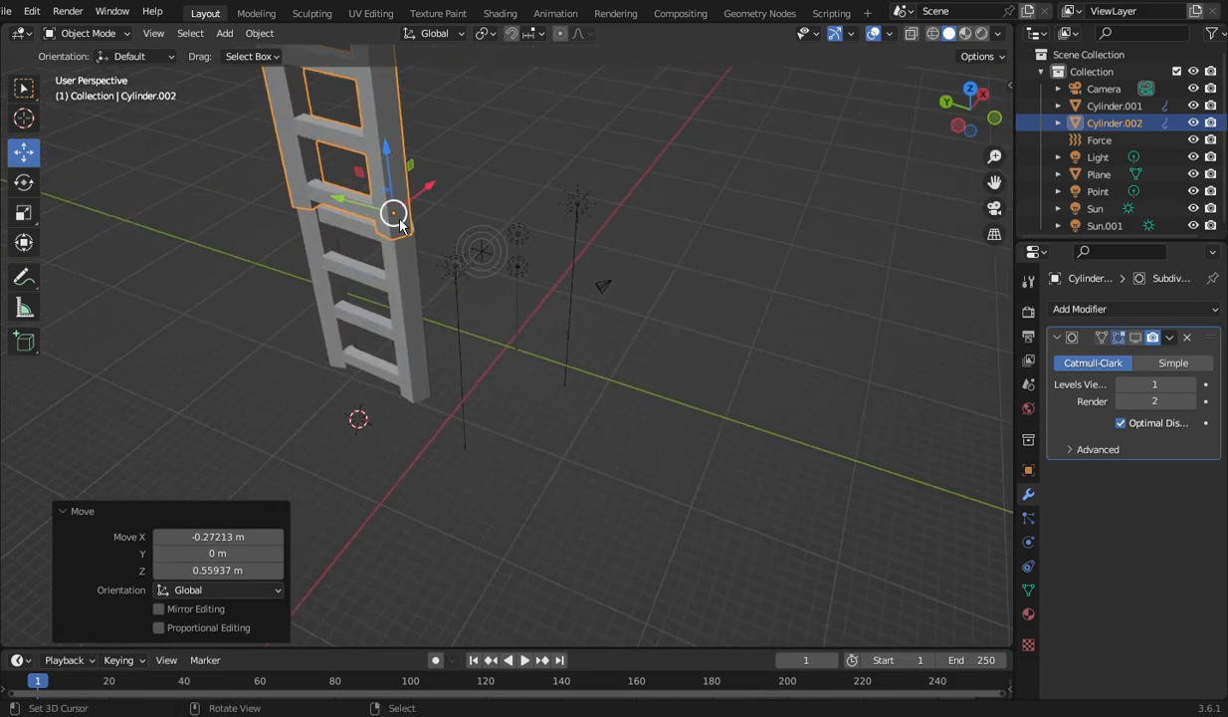
pyautogui.moveTo(425, 211); pyautogui.dragTo(431, 180)
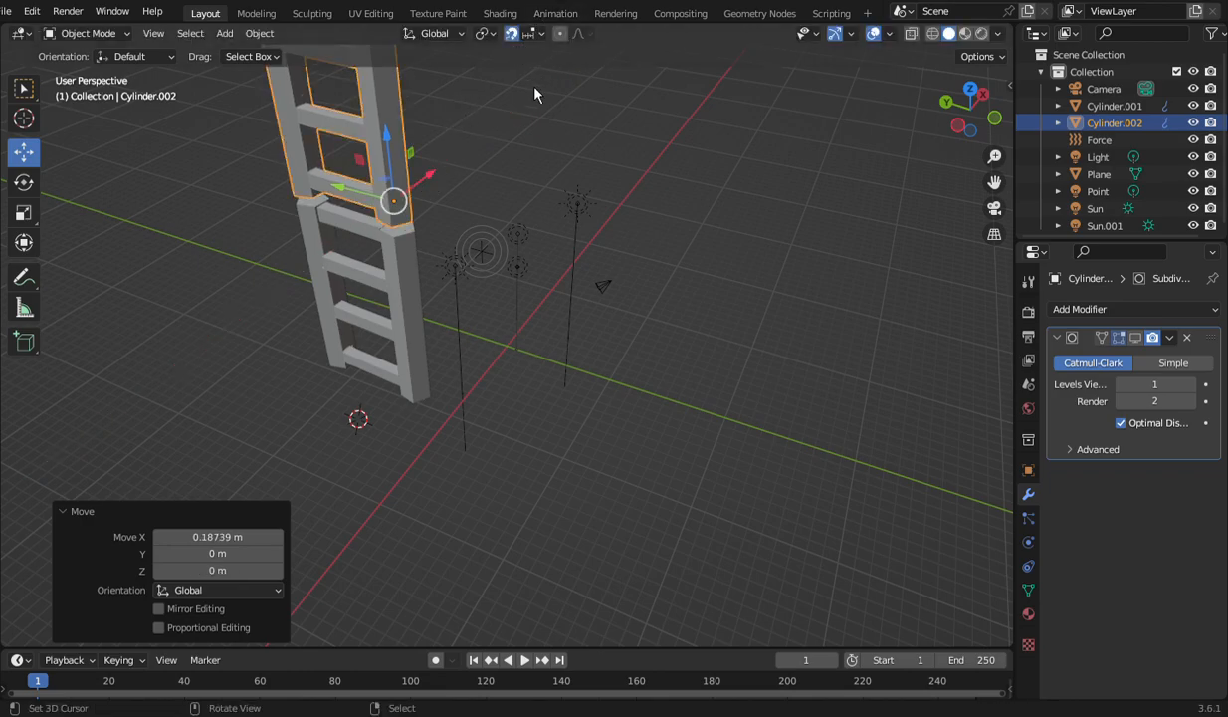
# Step: Lower the upper ladder section by 1 m along Z with snapping enabled, and turn snapping off
pyautogui.moveTo(389, 144); pyautogui.dragTo(386, 162)
pyautogui.moveTo(942, 102); pyautogui.dragTo(516, 132)
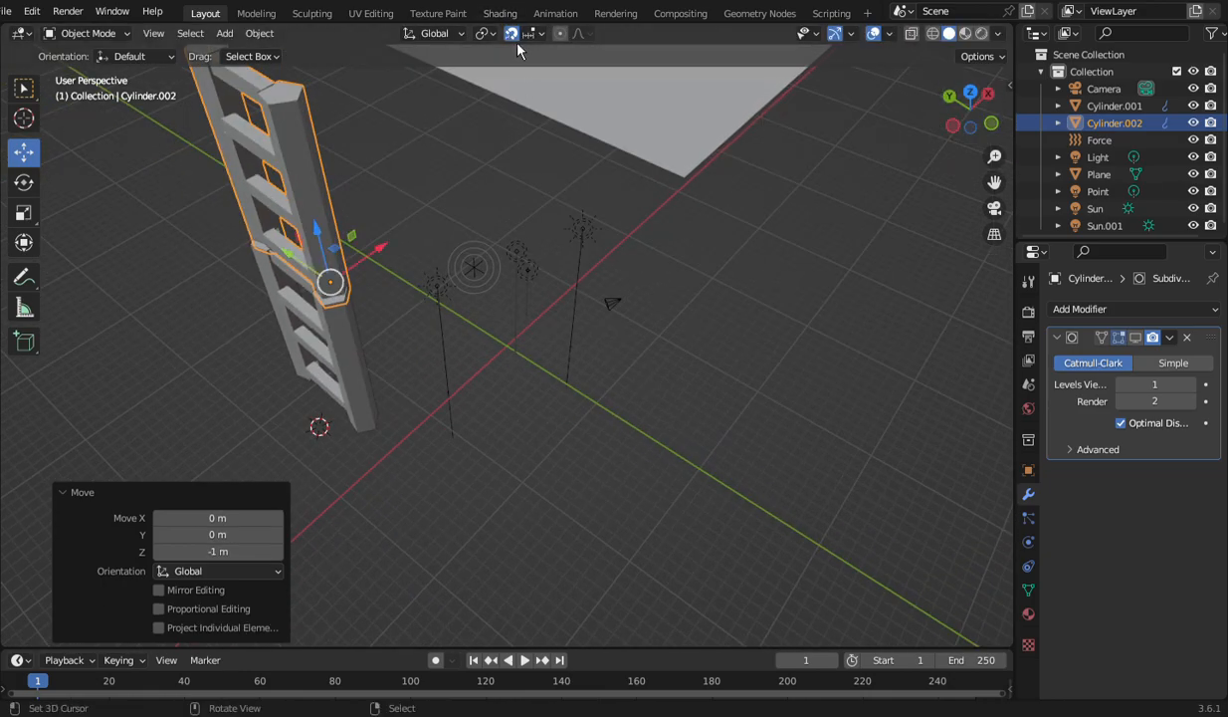
pyautogui.moveTo(946, 120); pyautogui.dragTo(924, 221)
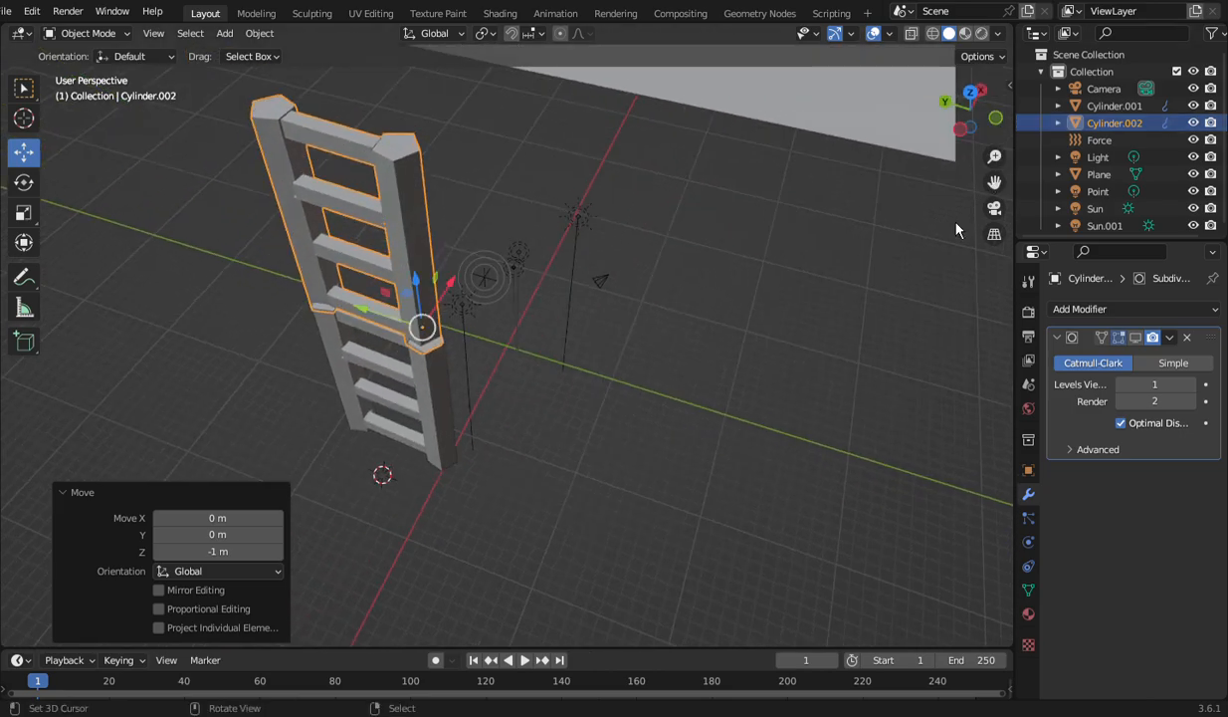
# Step: Move the upper ladder section about -0.32 m along Y over the lower posts and deselect it
pyautogui.click(24, 87)
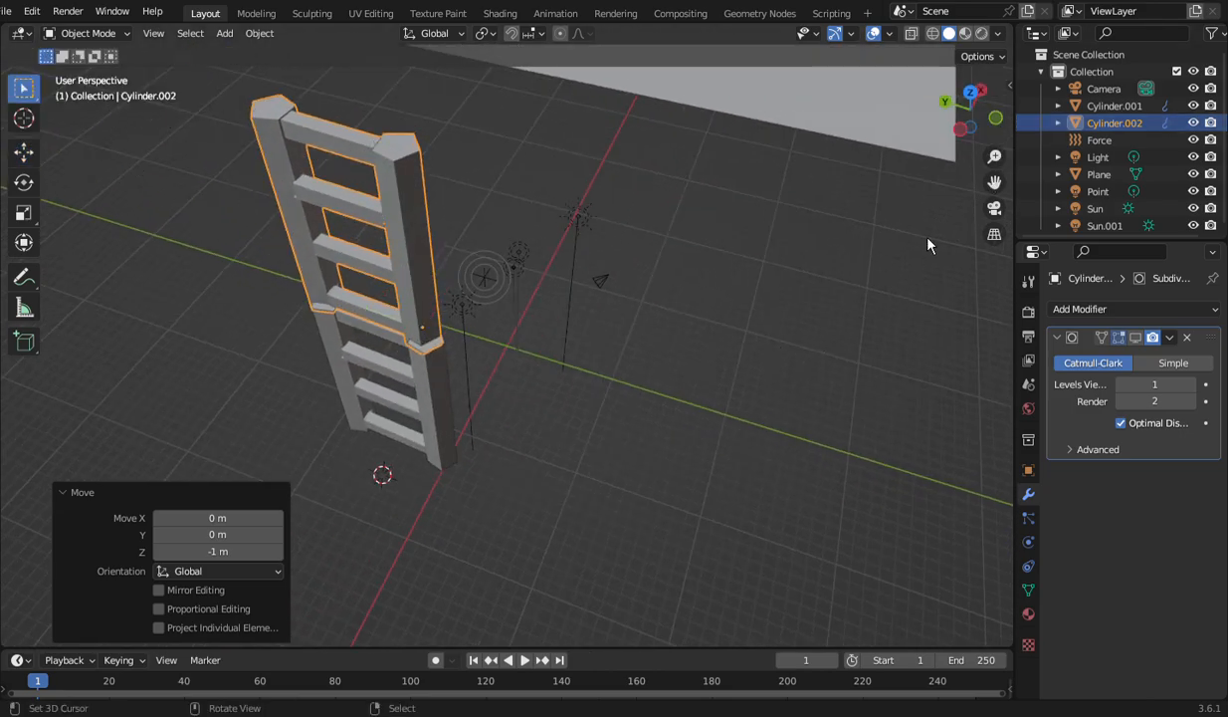
pyautogui.moveTo(971, 104); pyautogui.dragTo(1006, 140)
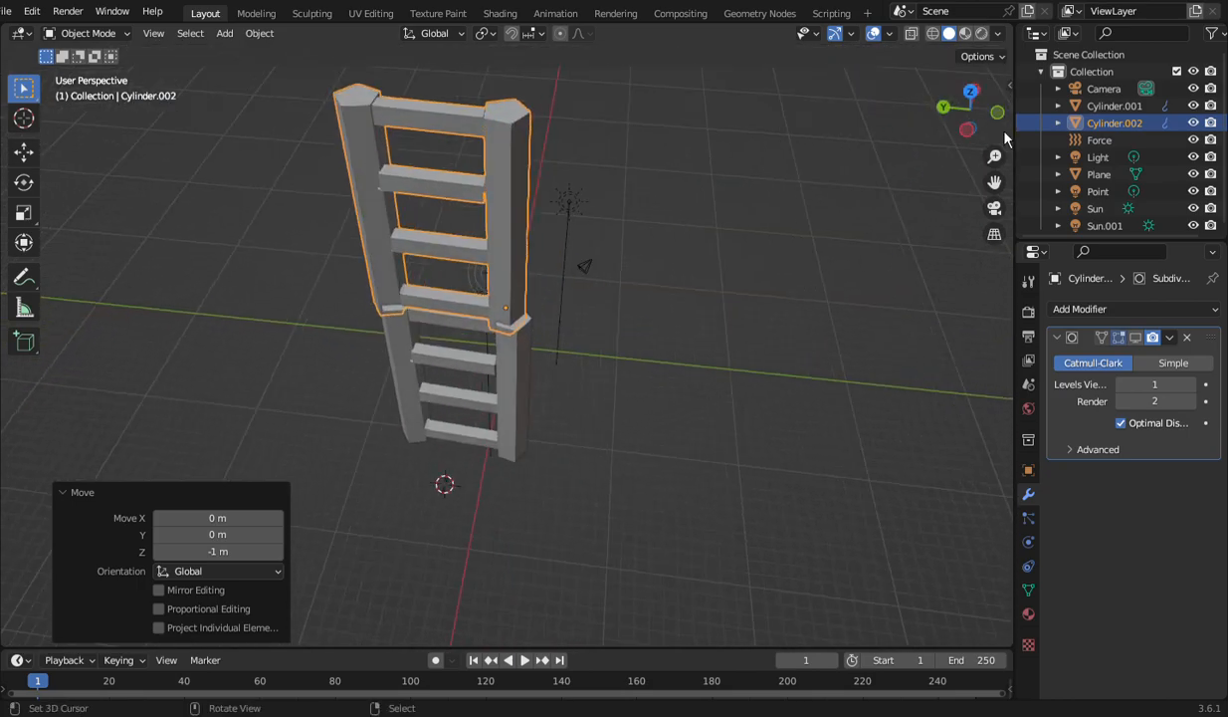
pyautogui.click(24, 151)
pyautogui.moveTo(484, 303); pyautogui.dragTo(485, 310)
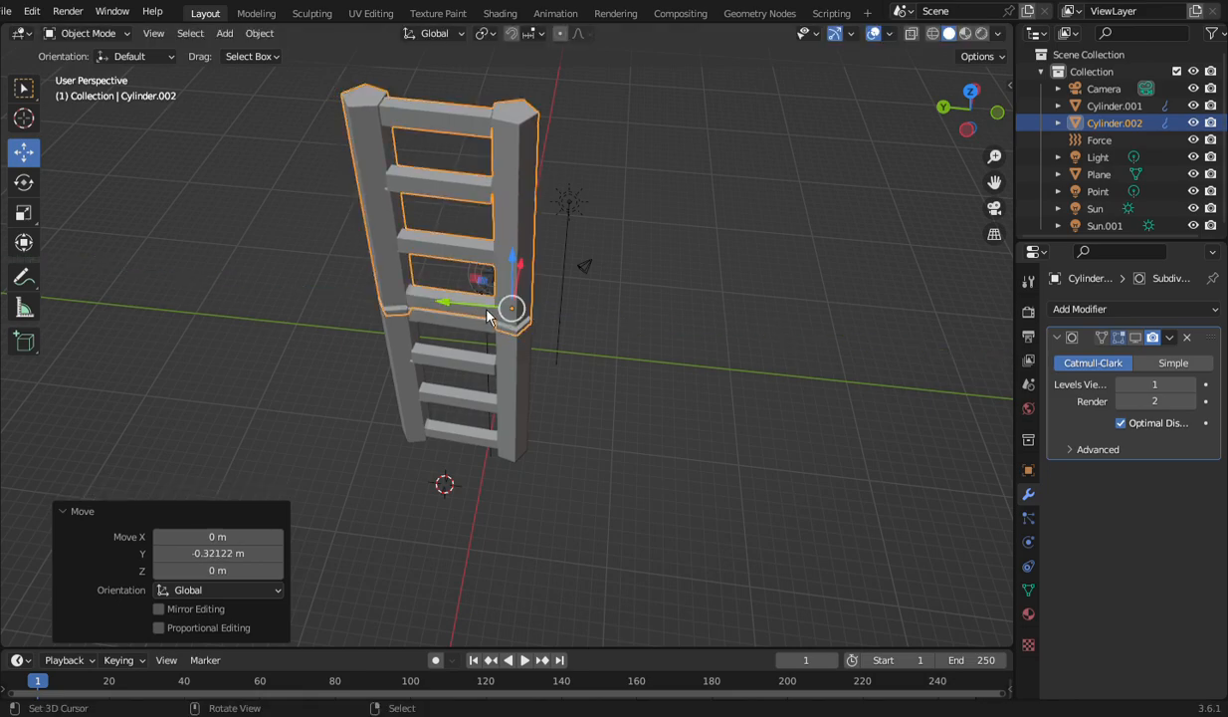
pyautogui.click(653, 472)
# Step: Nudge the upper ladder section along X until its posts line up with the lower section, and deselect it
pyautogui.moveTo(974, 109); pyautogui.dragTo(861, 128)
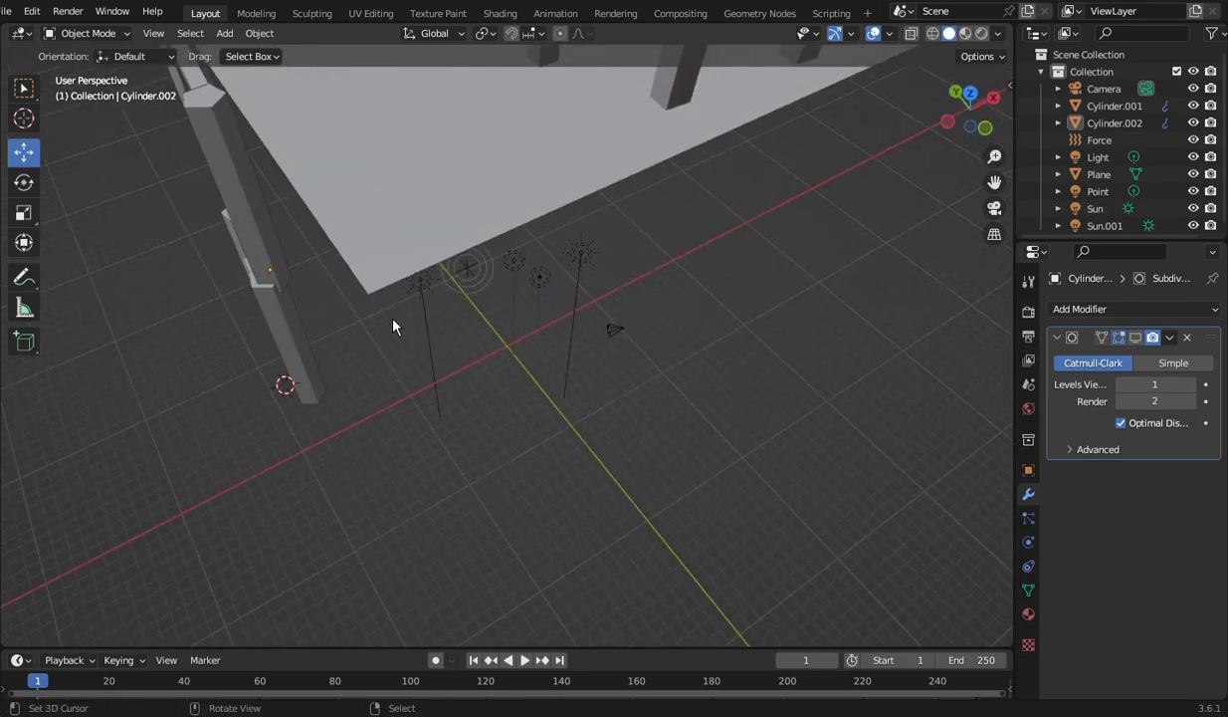
pyautogui.click(265, 264)
pyautogui.moveTo(305, 266); pyautogui.dragTo(296, 266)
pyautogui.moveTo(936, 118)
pyautogui.mouseDown()
pyautogui.moveTo(886, 125)
pyautogui.moveTo(1121, 118)
pyautogui.moveTo(956, 117)
pyautogui.mouseUp()
pyautogui.click(684, 444)
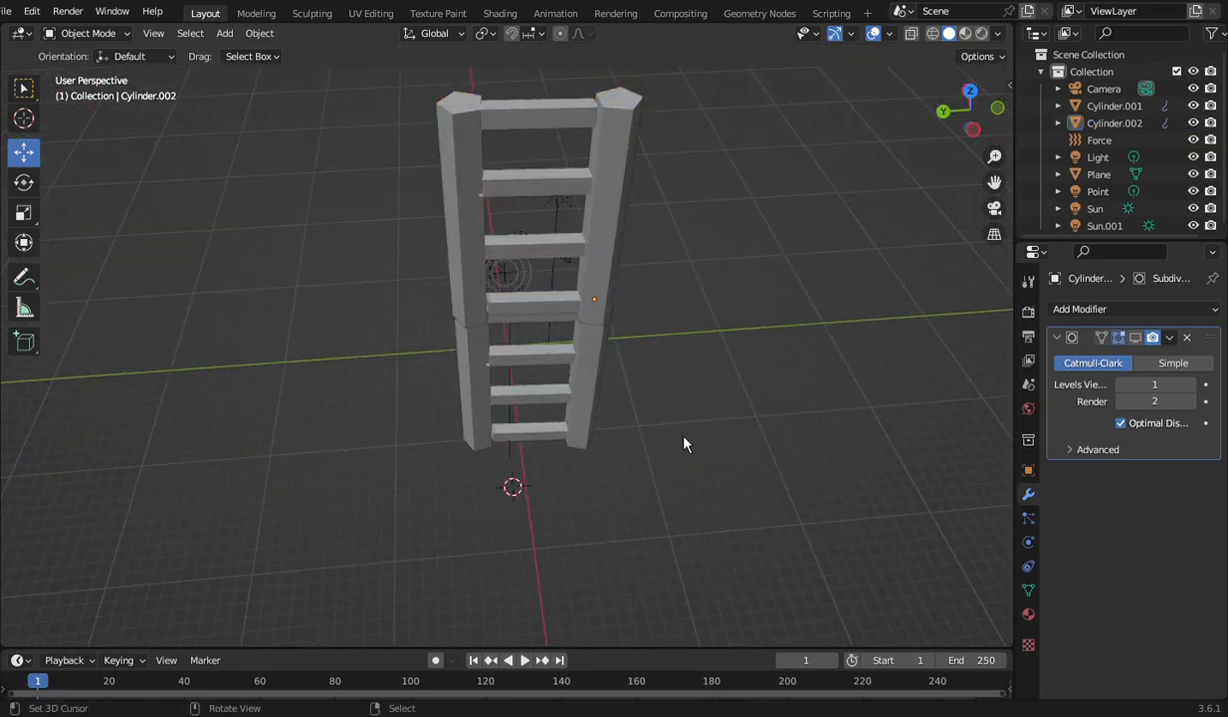
# Step: Select the upper and lower ladder sections and join them into a single object
pyautogui.scroll(-3, 754, 367)
pyautogui.scroll(4, 754, 367)
pyautogui.scroll(-2, 754, 367)
pyautogui.scroll(-3, 754, 367)
pyautogui.moveTo(982, 115); pyautogui.dragTo(980, 60)
pyautogui.scroll(2, 828, 200)
pyautogui.scroll(-2, 828, 200)
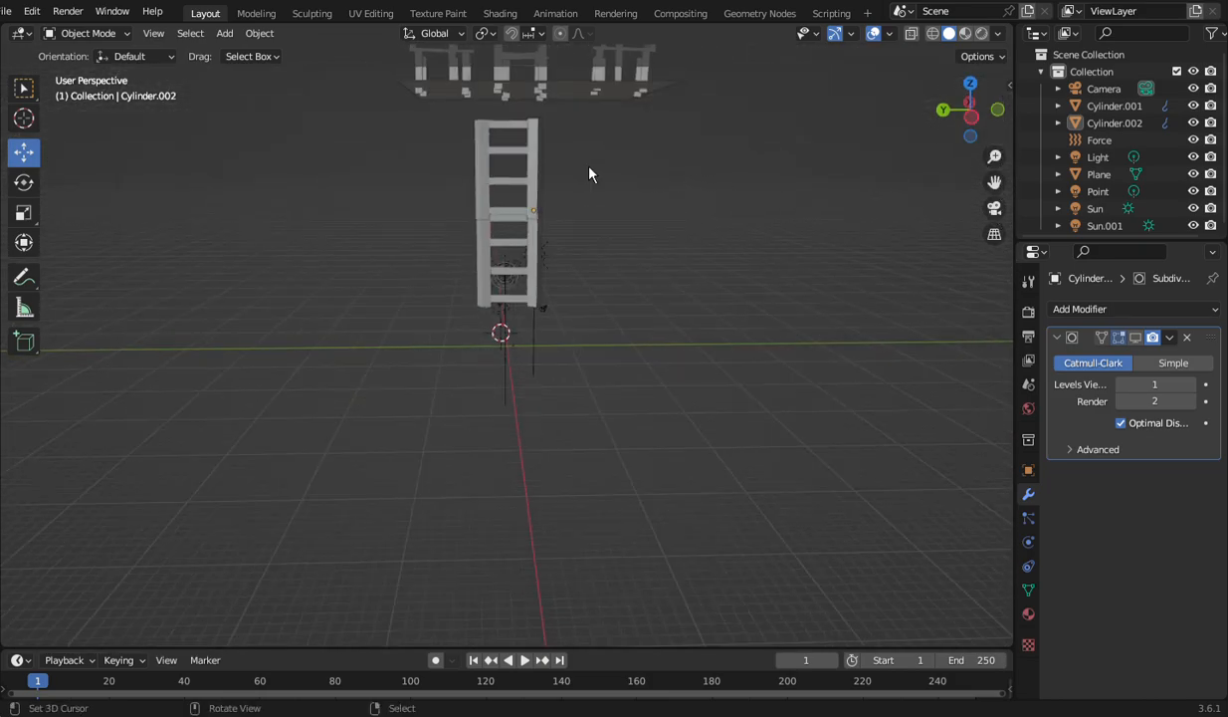
pyautogui.click(537, 200)
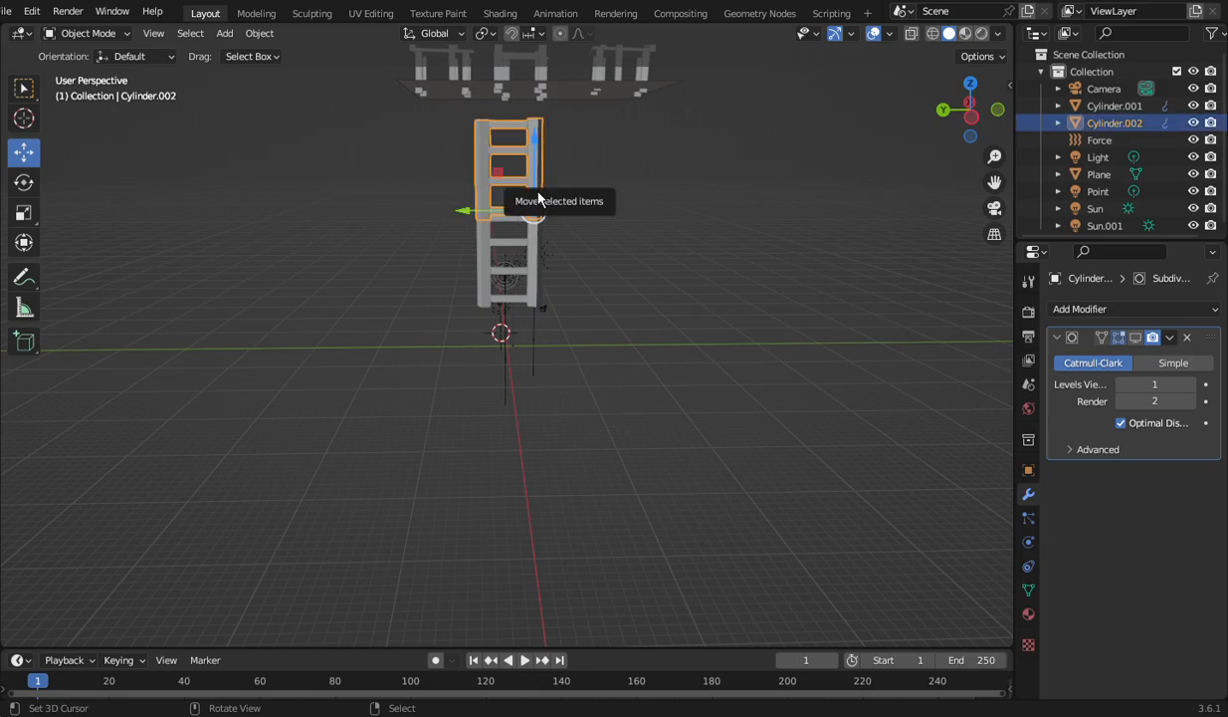
pyautogui.keyDown('shift'); pyautogui.click(543, 256); pyautogui.keyUp('shift')
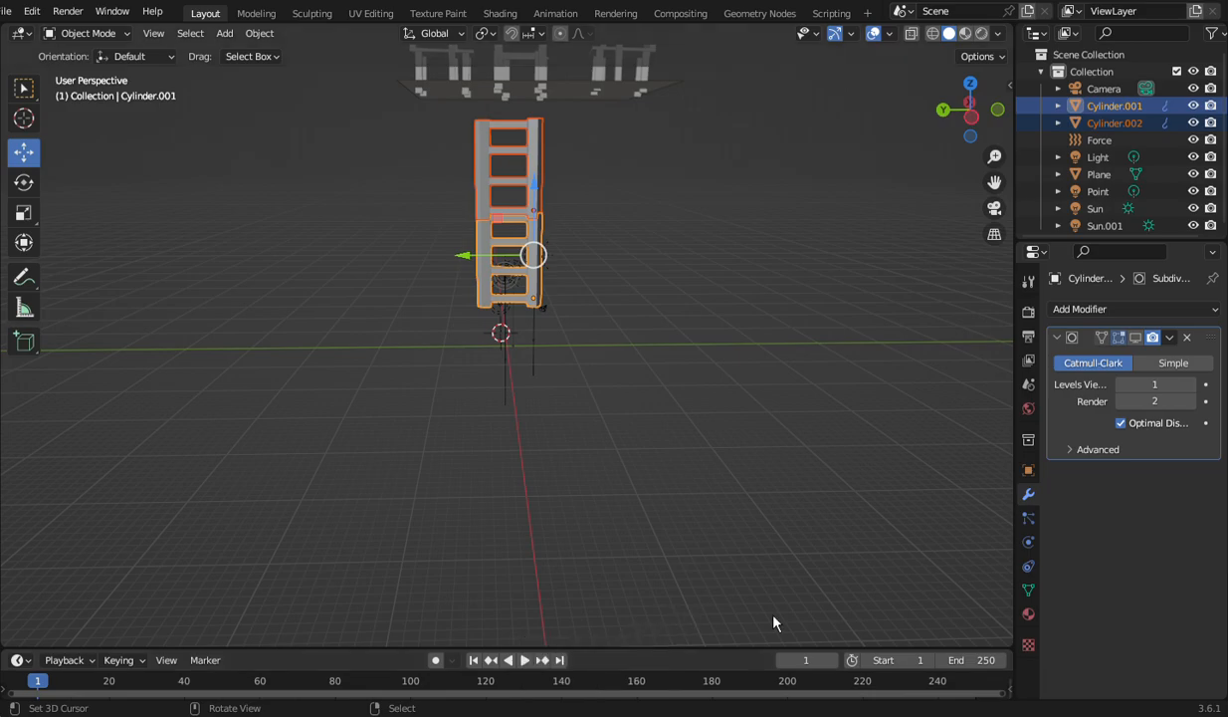
pyautogui.rightClick(529, 470)
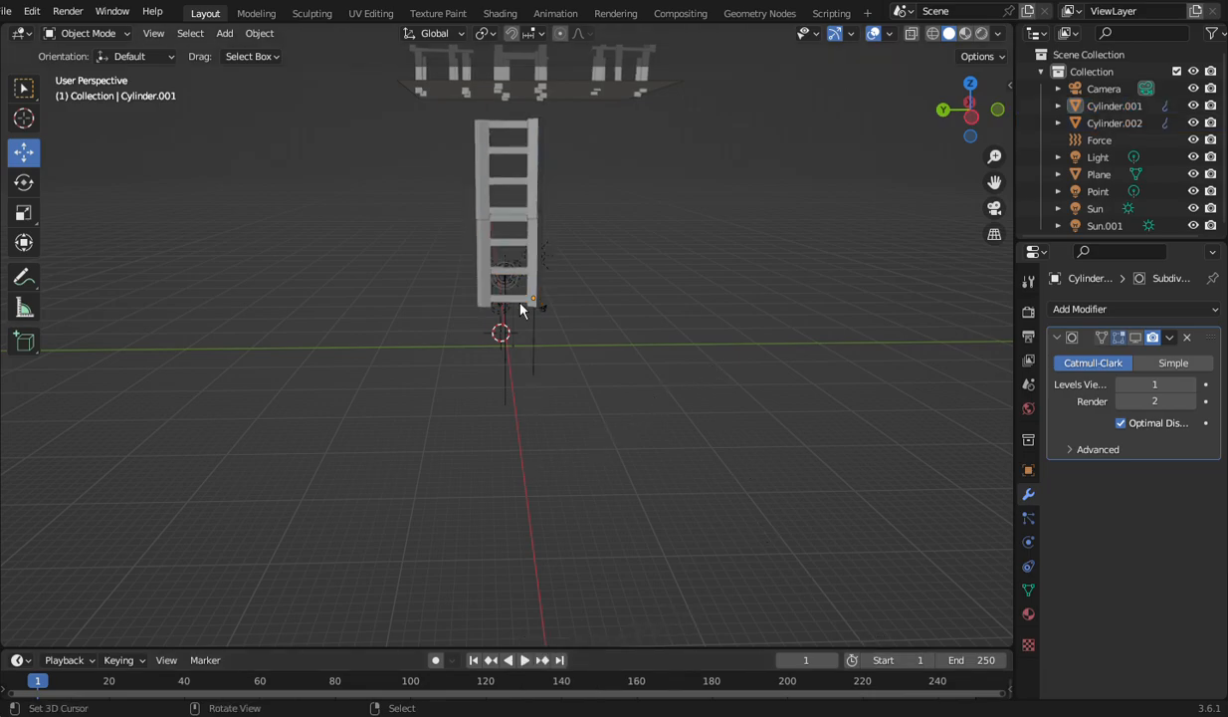
pyautogui.click(534, 187)
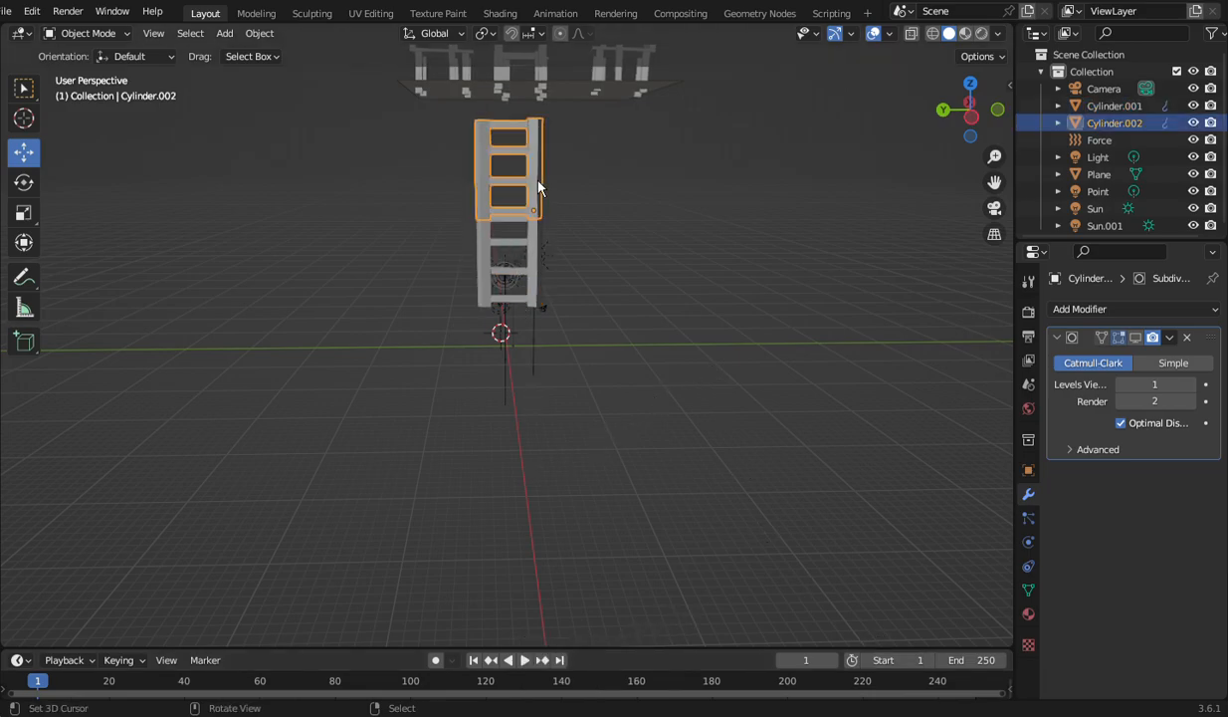
pyautogui.keyDown('shift'); pyautogui.click(535, 257); pyautogui.keyUp('shift')
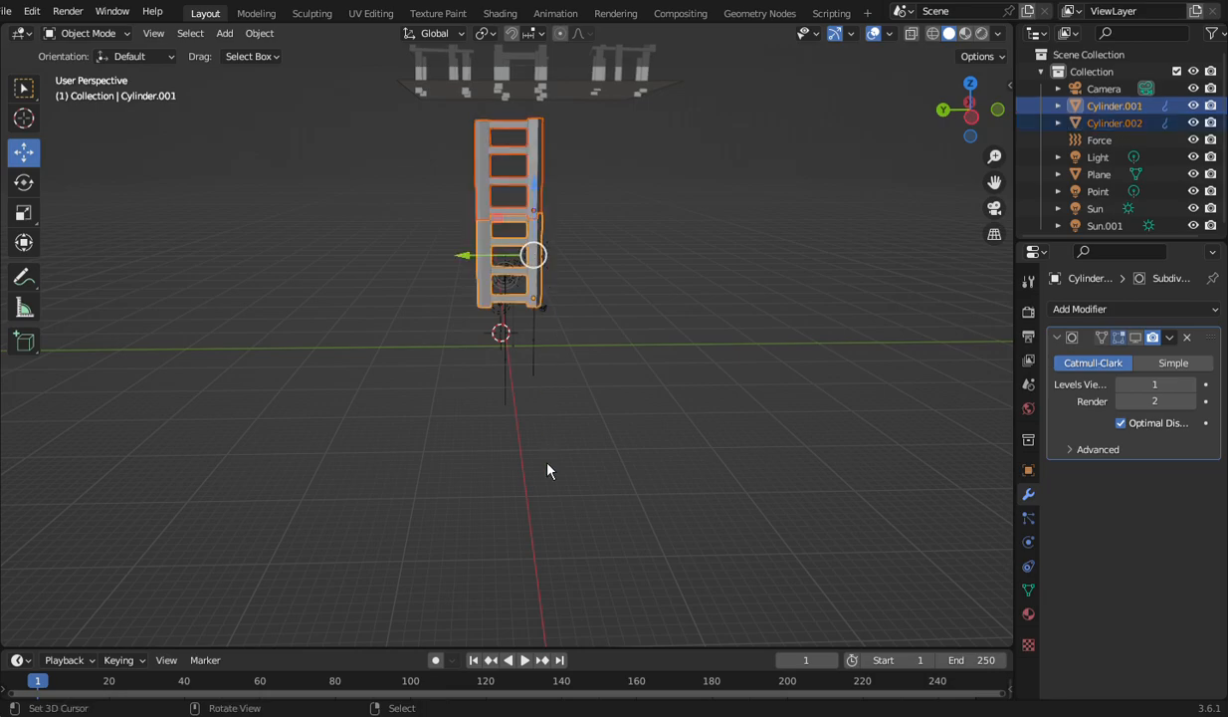
pyautogui.hotkey('ctrl', 'j')
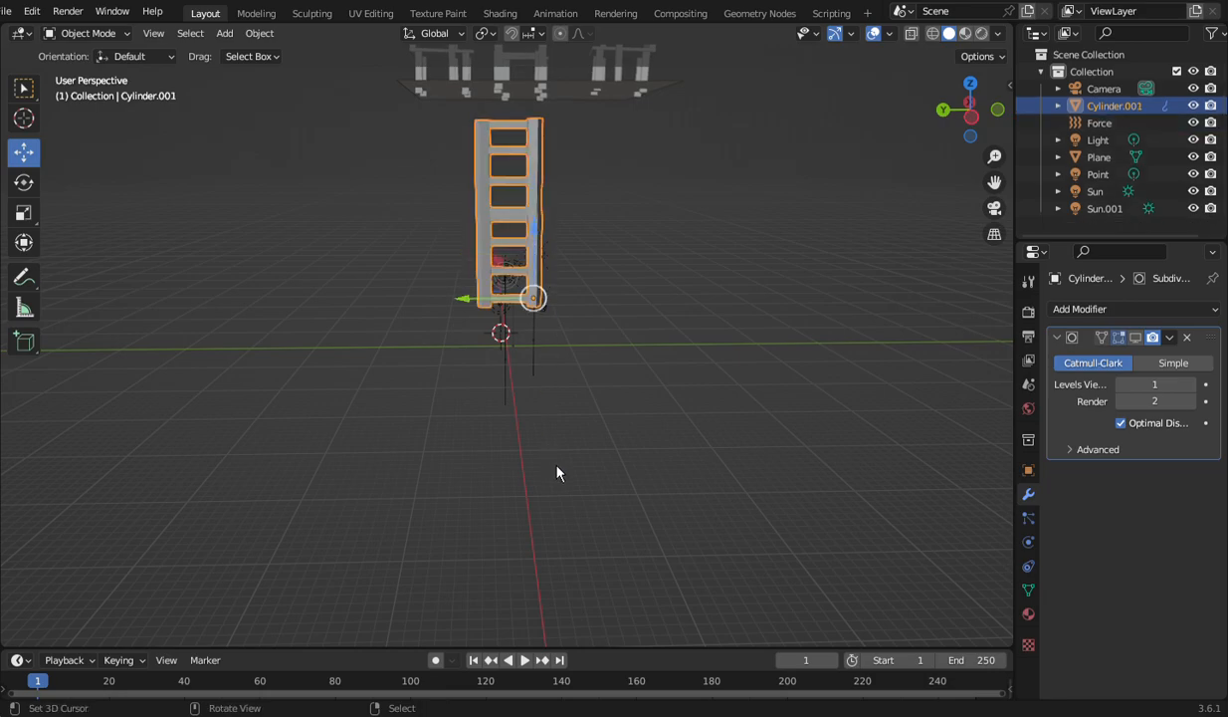
# Step: Scale the joined ladder by about 1.517 along Z and move it about -8.51 m along X
pyautogui.click(35, 227)
pyautogui.moveTo(536, 237); pyautogui.dragTo(537, 199)
pyautogui.moveTo(971, 137); pyautogui.dragTo(1015, 170)
pyautogui.scroll(2, 809, 270)
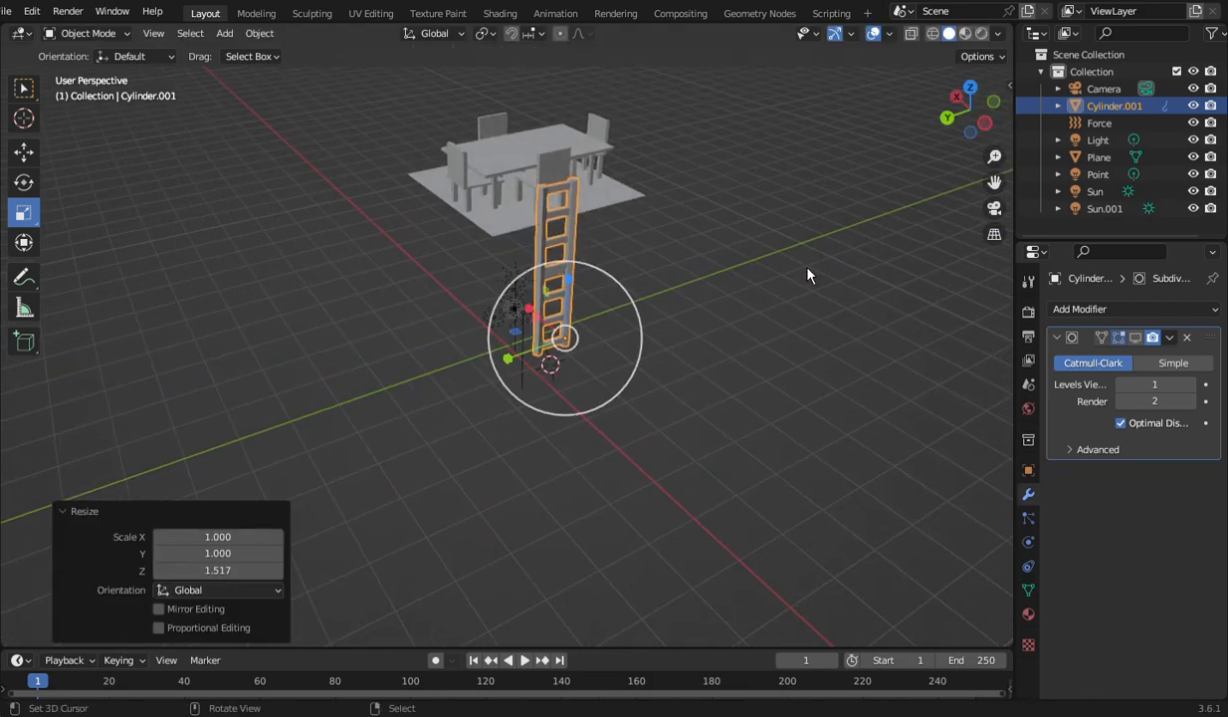
pyautogui.click(30, 150)
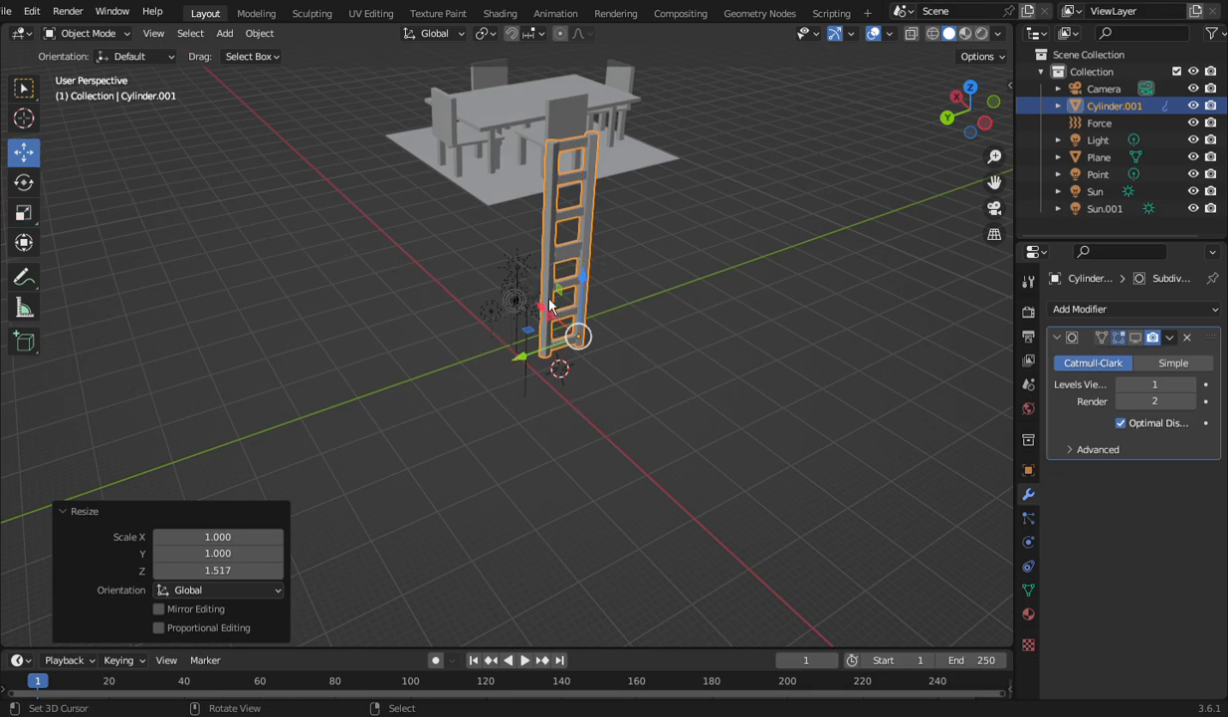
pyautogui.moveTo(536, 308); pyautogui.dragTo(574, 338)
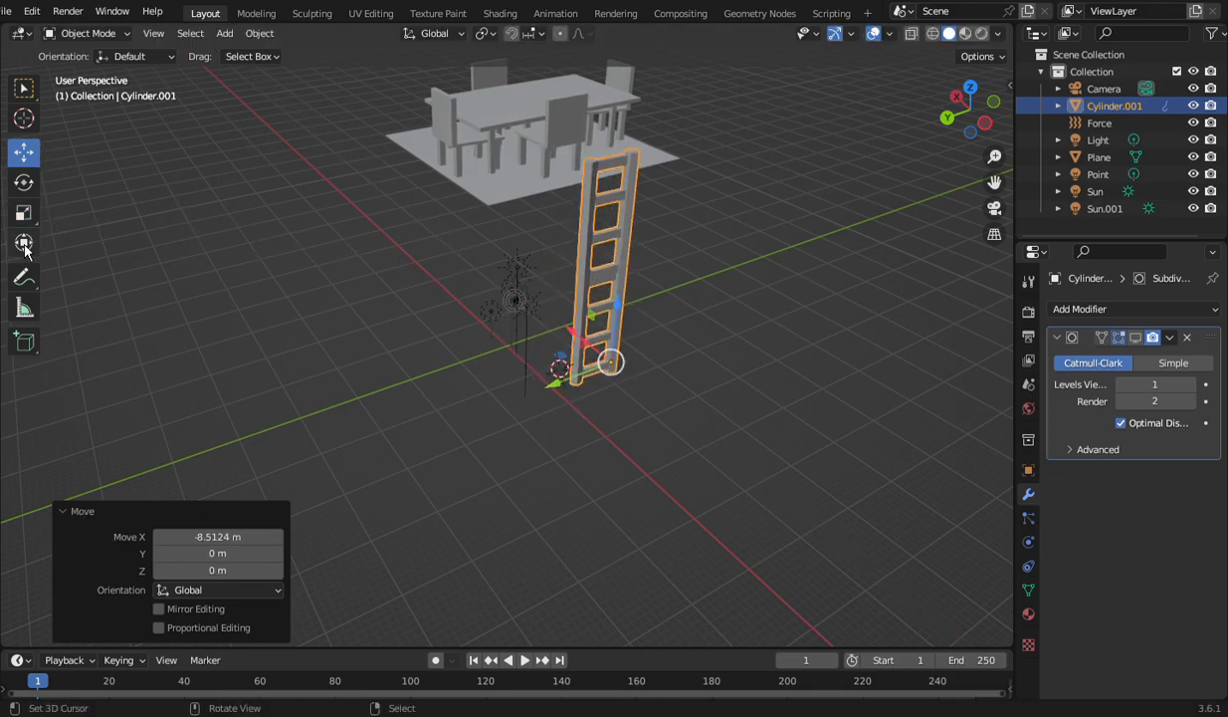
# Step: Reposition the ladder and tilt it toward the table about the Y axis, finishing with a rotation of about 15.4°
pyautogui.click(24, 182)
pyautogui.moveTo(658, 376)
pyautogui.mouseDown()
pyautogui.moveTo(647, 347)
pyautogui.moveTo(597, 360)
pyautogui.moveTo(660, 363)
pyautogui.mouseUp()
pyautogui.click(25, 152)
pyautogui.click(33, 195)
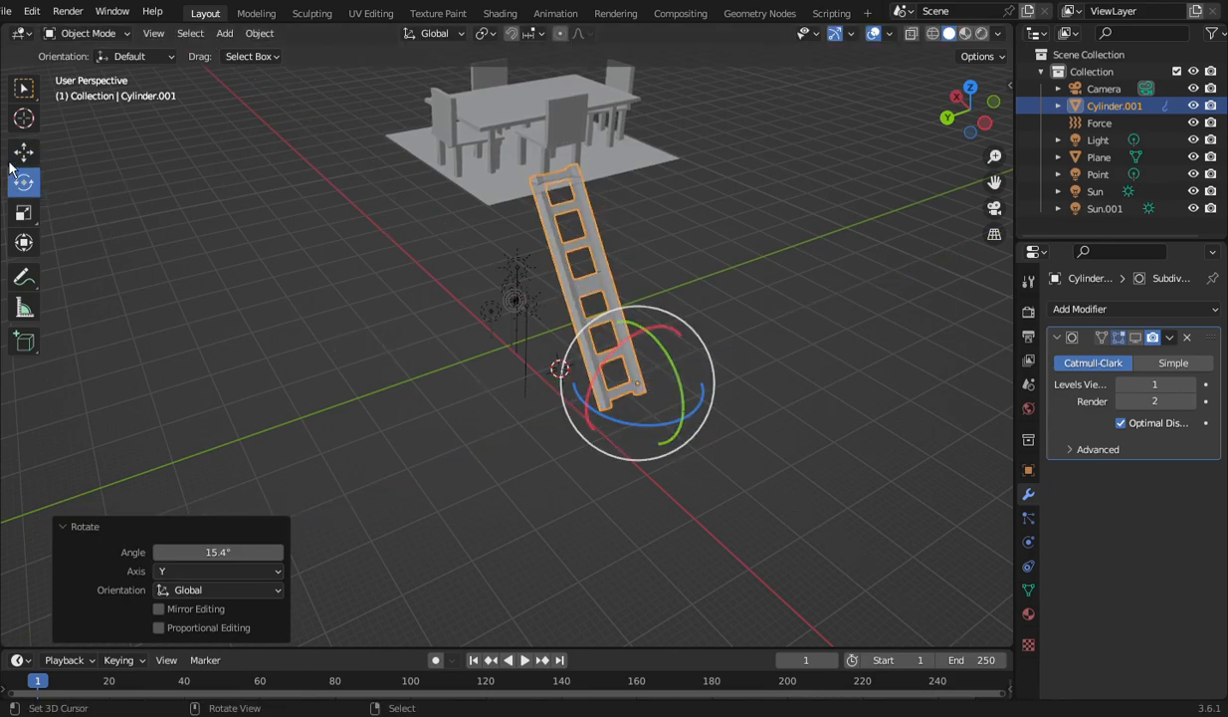
# Step: Move the ladder farther from the table and chairs and rotate it a further 8.75° about the Y axis
pyautogui.click(30, 151)
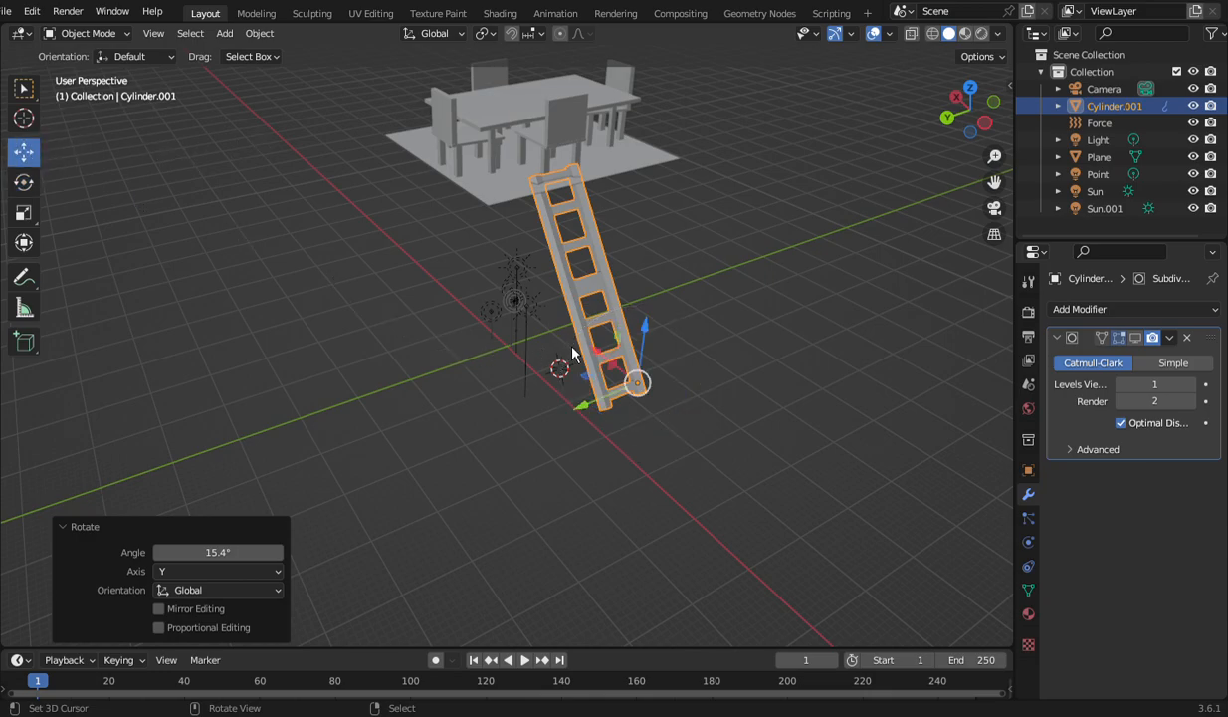
pyautogui.moveTo(613, 373); pyautogui.dragTo(625, 402)
pyautogui.click(638, 361)
pyautogui.moveTo(638, 360); pyautogui.dragTo(690, 340)
pyautogui.click(24, 183)
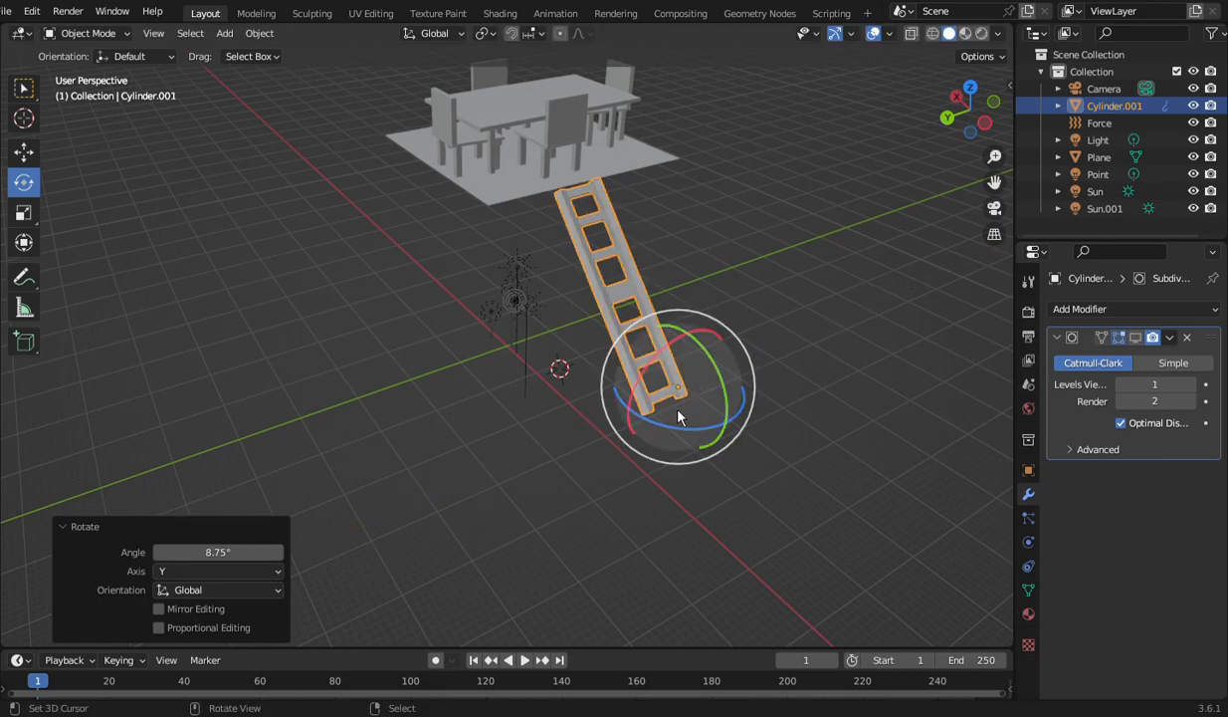
pyautogui.click(24, 151)
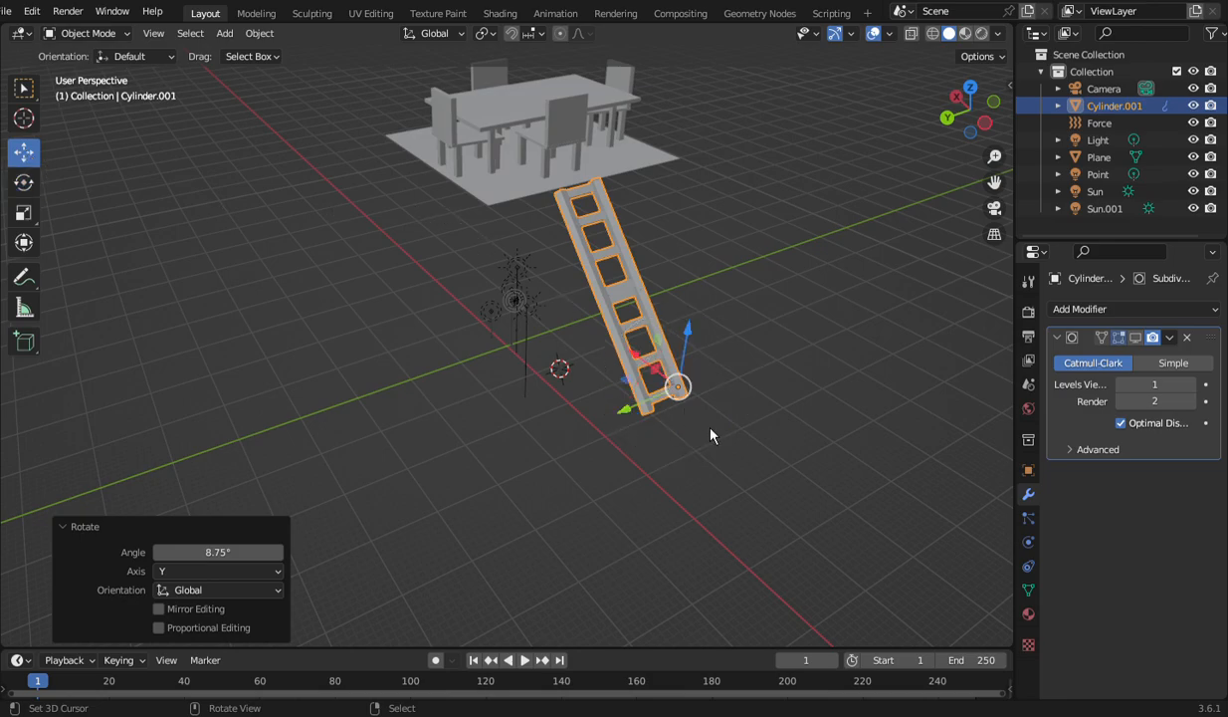
# Step: Adjust the ladder's height with successive moves along Z of about 0.62 m, 4.24 m and -2.11 m
pyautogui.moveTo(665, 382); pyautogui.dragTo(694, 350)
pyautogui.moveTo(1002, 119); pyautogui.dragTo(876, 132)
pyautogui.moveTo(563, 145); pyautogui.dragTo(541, 121)
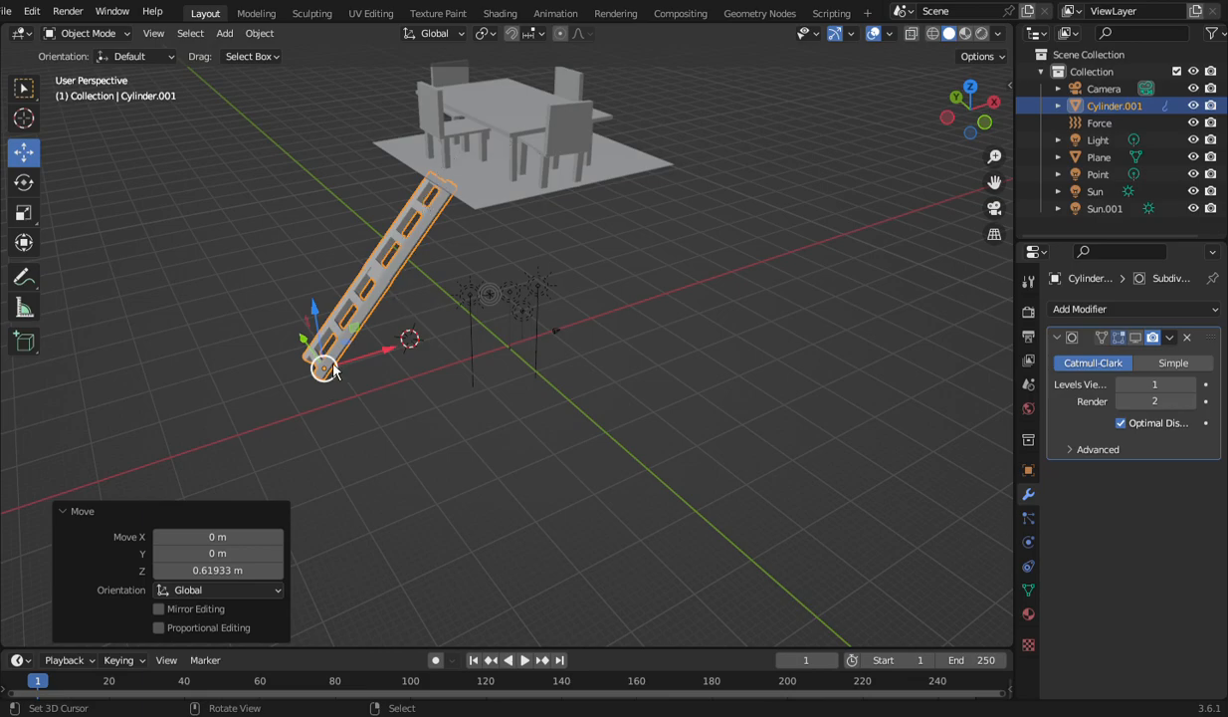
pyautogui.moveTo(320, 324); pyautogui.dragTo(319, 297)
pyautogui.rightClick(318, 296)
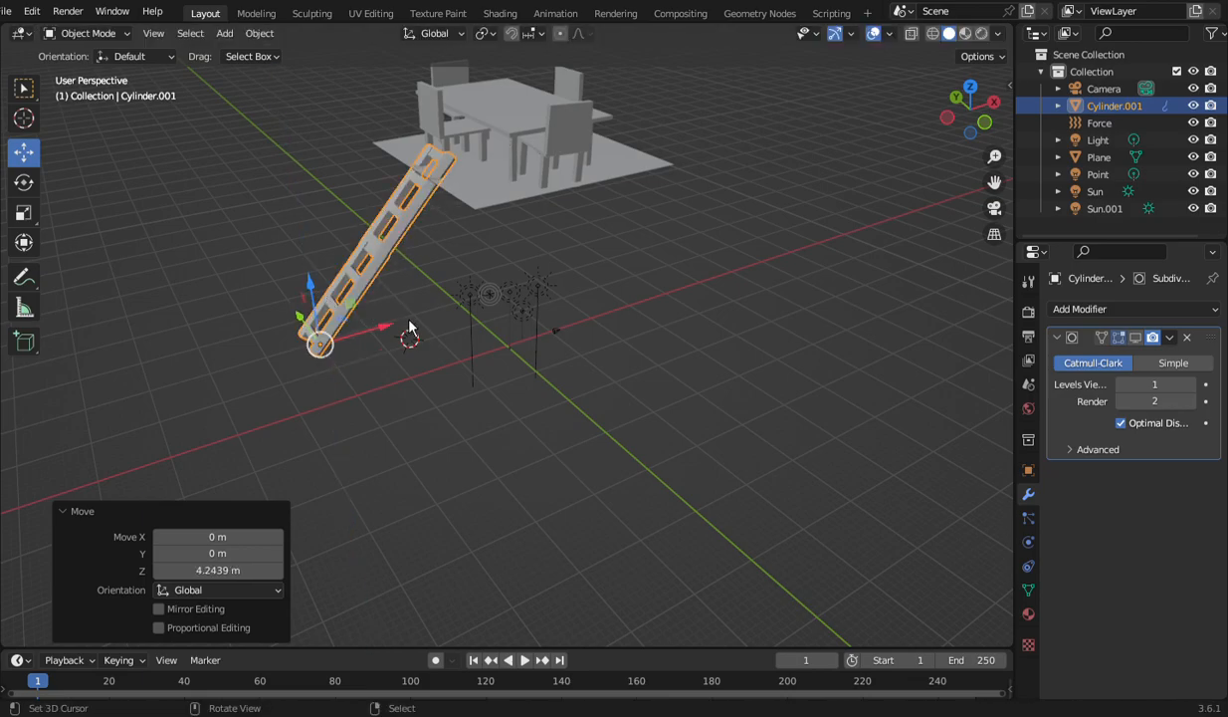
pyautogui.moveTo(389, 328); pyautogui.dragTo(303, 317)
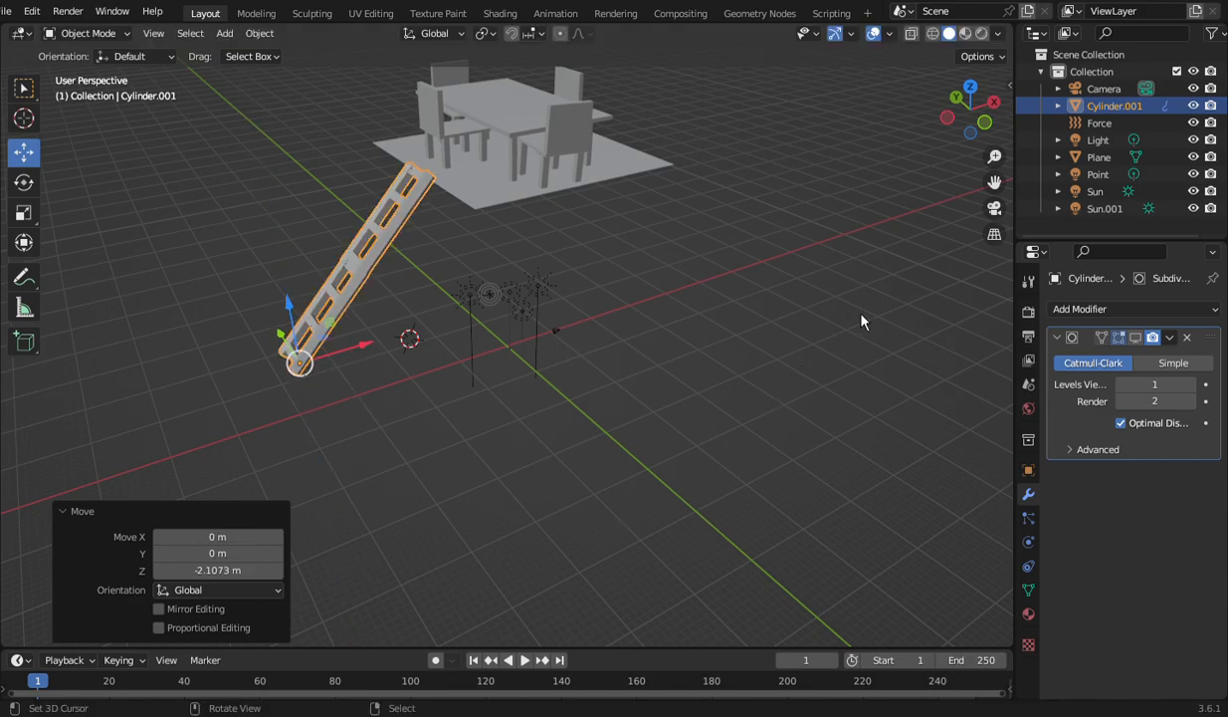
# Step: Scale the ladder by 1.970 along Z and move it about -19.54 m along X
pyautogui.moveTo(954, 139); pyautogui.dragTo(10, 261)
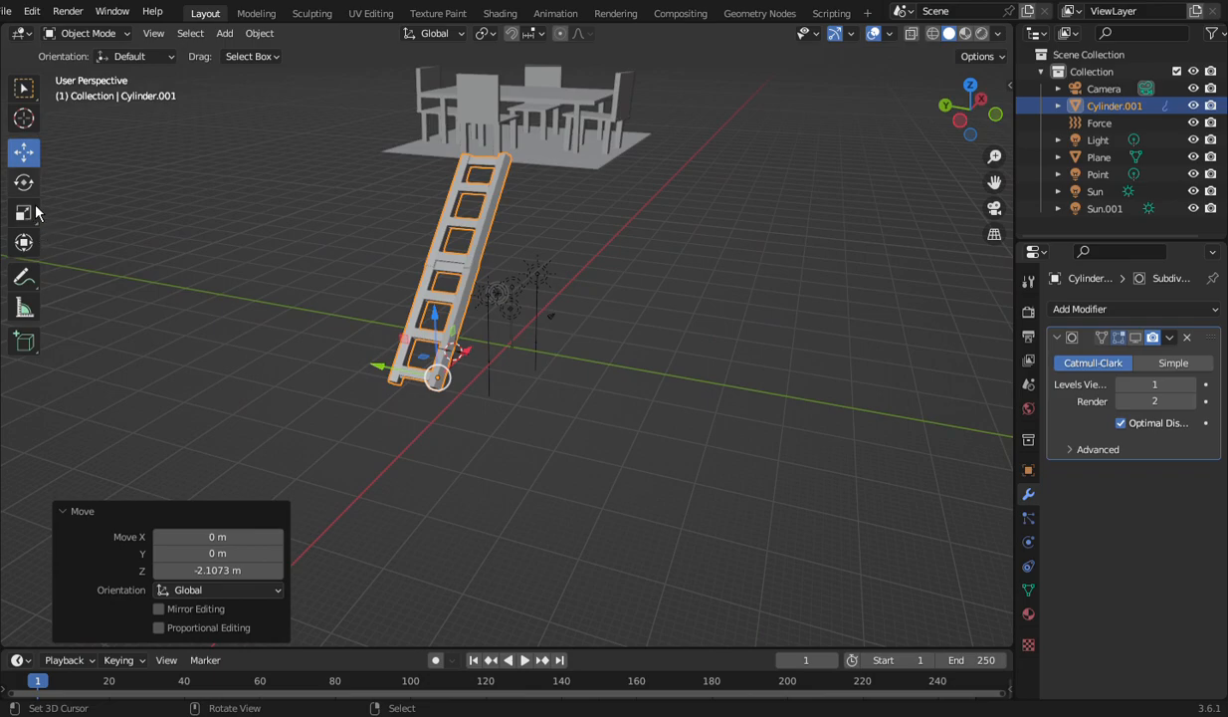
pyautogui.click(29, 214)
pyautogui.moveTo(434, 340); pyautogui.dragTo(433, 302)
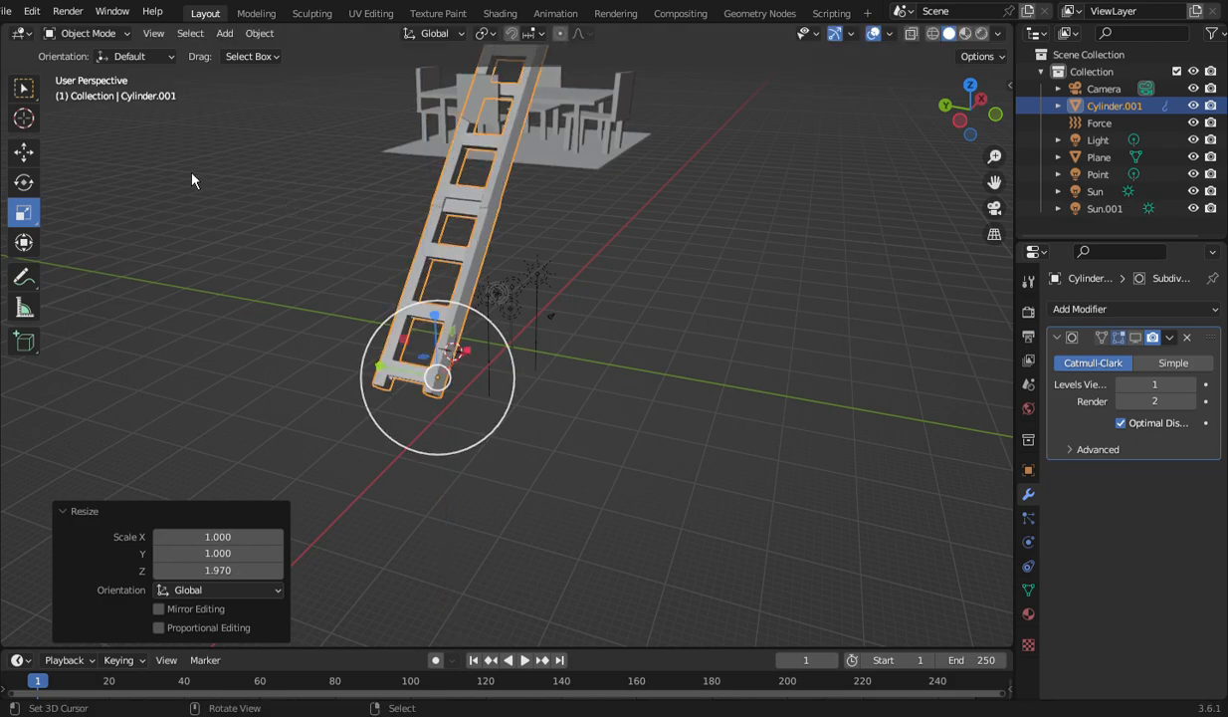
pyautogui.click(25, 151)
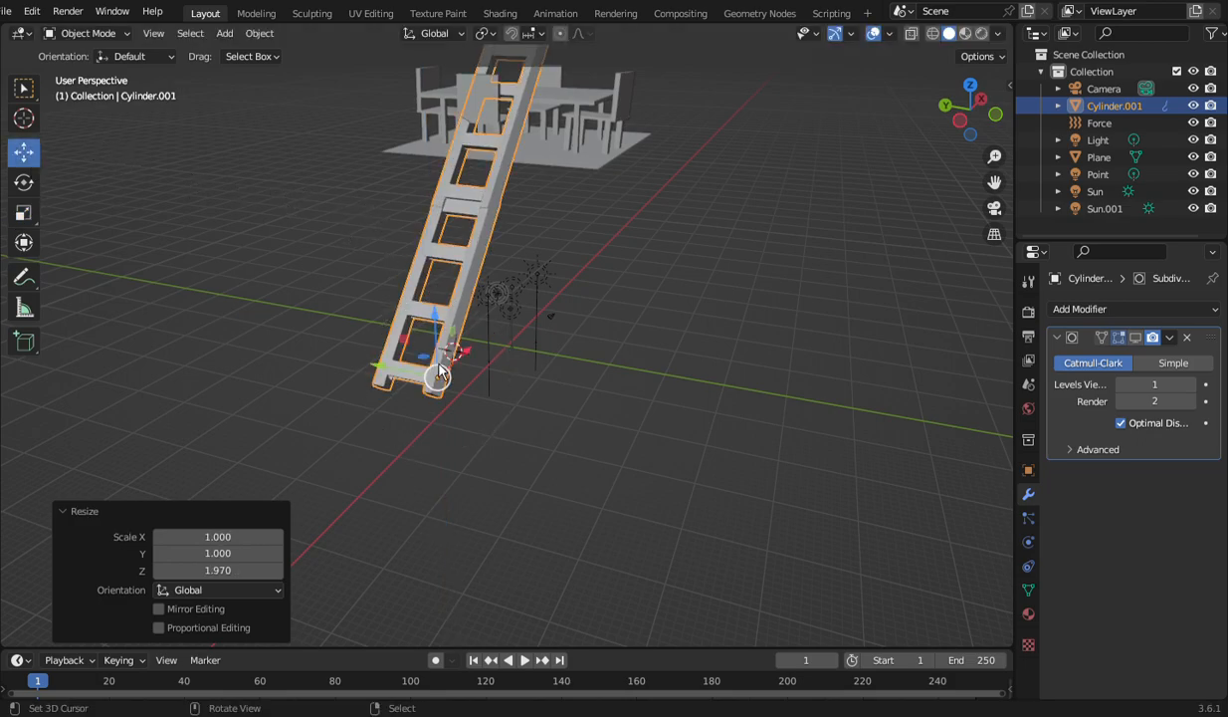
pyautogui.moveTo(462, 353); pyautogui.dragTo(368, 416)
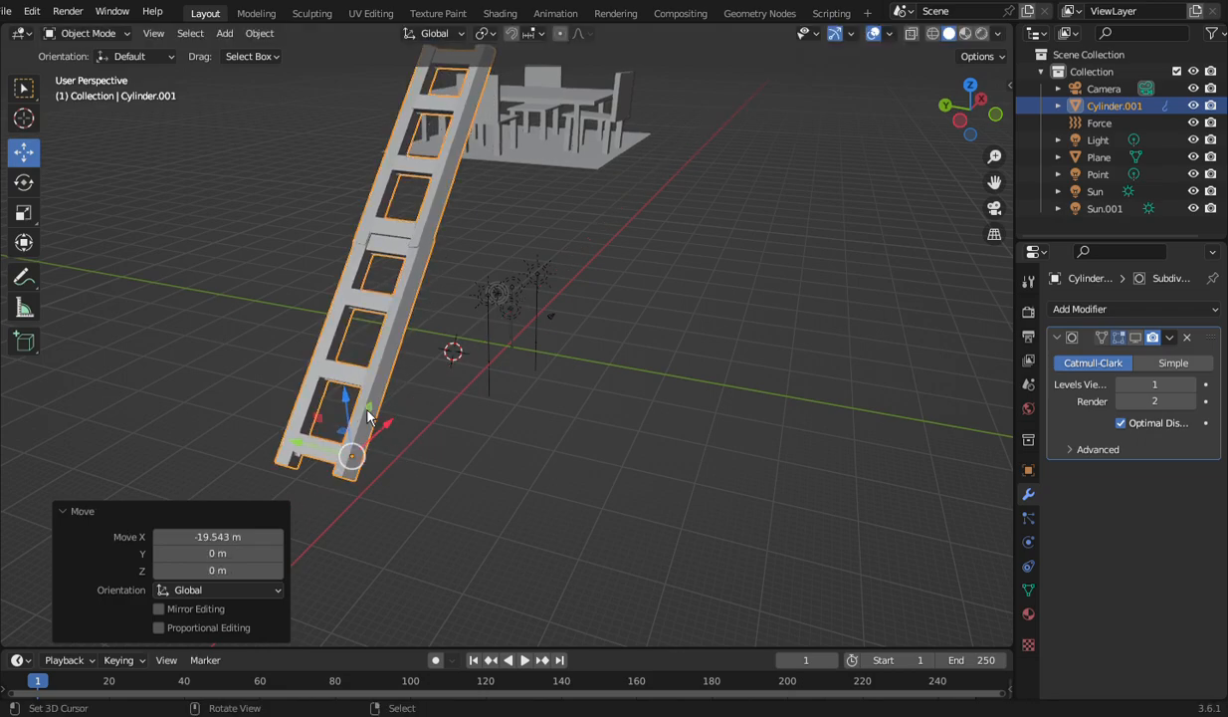
# Step: Tilt the ladder 11.7° toward the platform about the Y axis and rotate it back by -12.5°
pyautogui.click(24, 182)
pyautogui.moveTo(328, 408)
pyautogui.mouseDown()
pyautogui.moveTo(317, 396)
pyautogui.moveTo(348, 448)
pyautogui.moveTo(324, 407)
pyautogui.mouseUp()
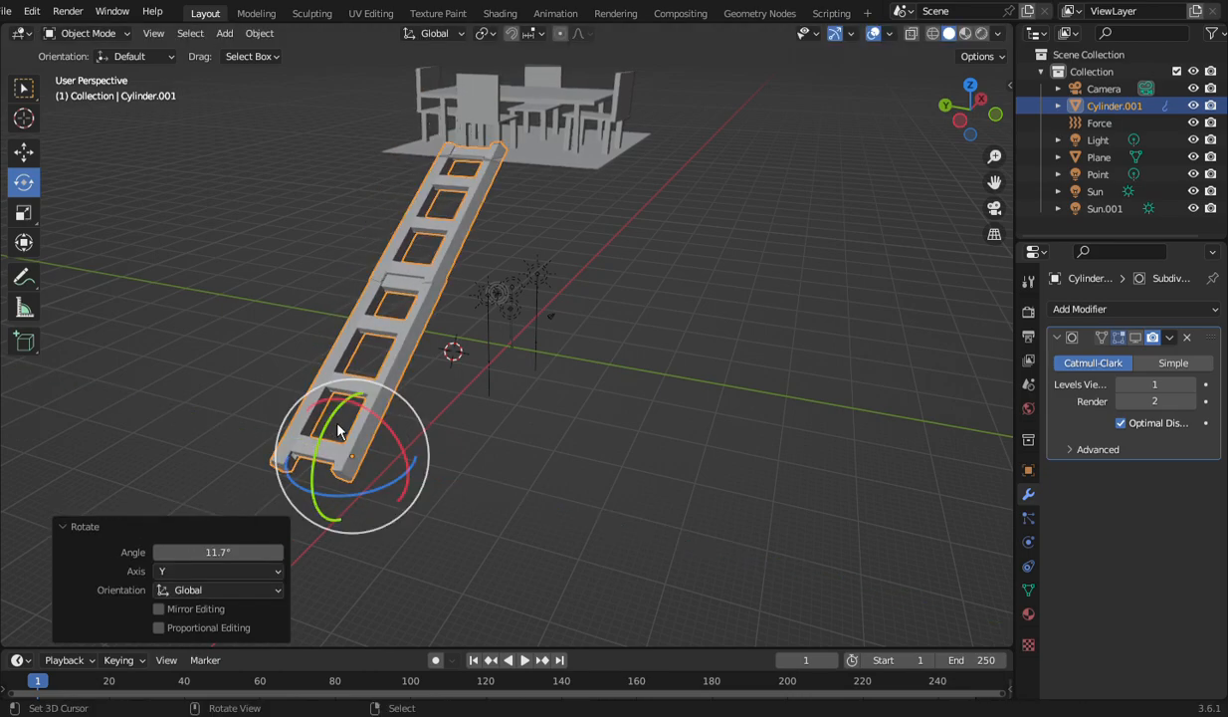
pyautogui.moveTo(930, 117)
pyautogui.mouseDown()
pyautogui.moveTo(911, 130)
pyautogui.moveTo(926, 124)
pyautogui.mouseUp()
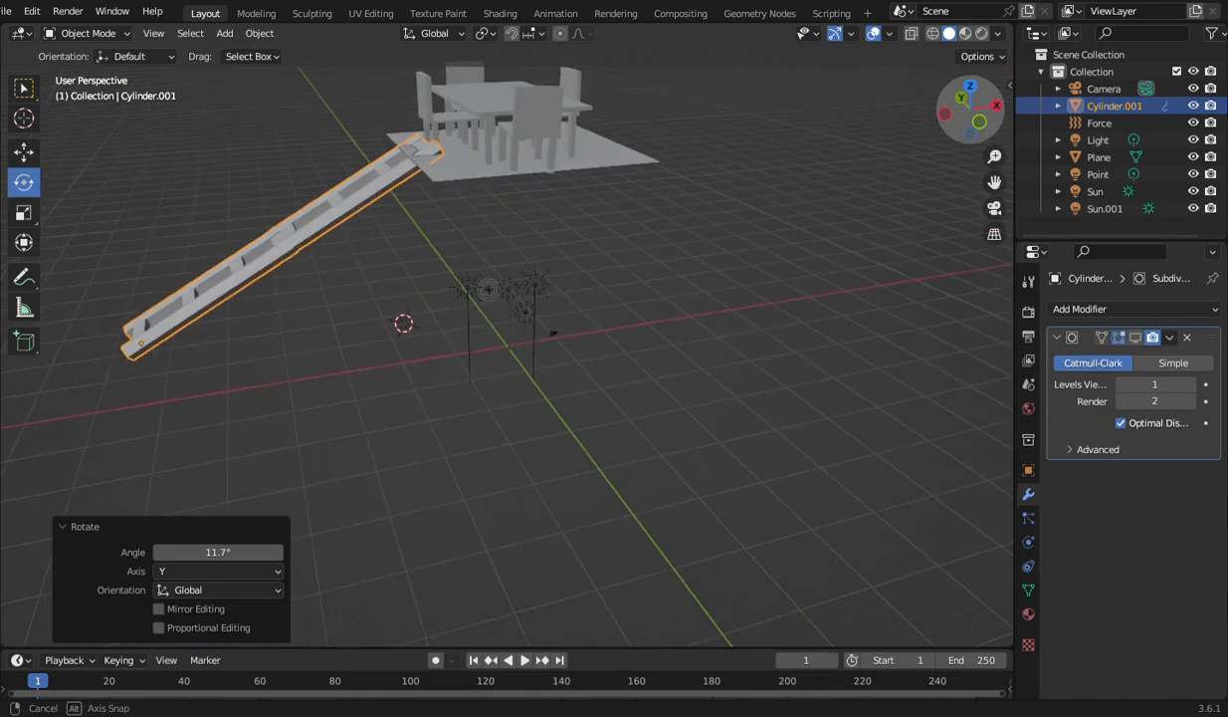
pyautogui.moveTo(163, 281)
pyautogui.mouseDown()
pyautogui.moveTo(149, 279)
pyautogui.moveTo(157, 293)
pyautogui.mouseUp()
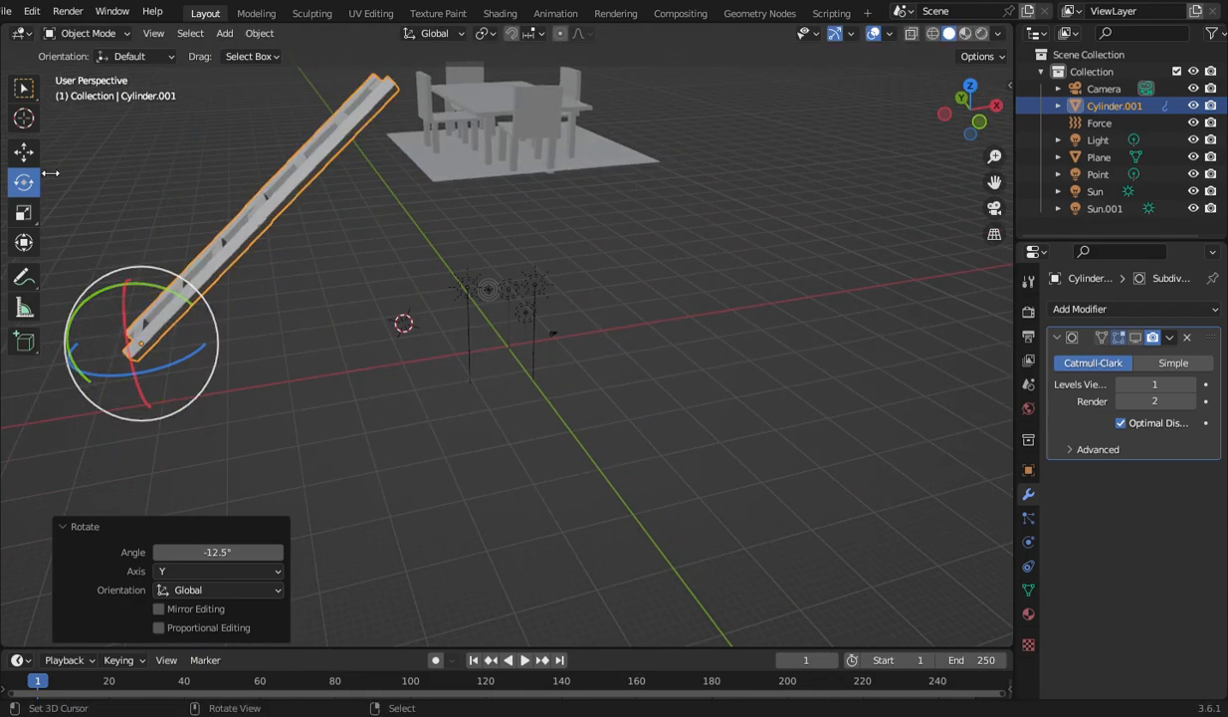
# Step: Move the ladder about -8.36 m along X and rotate it 12.2° about the Y axis
pyautogui.click(24, 152)
pyautogui.moveTo(212, 354); pyautogui.dragTo(135, 350)
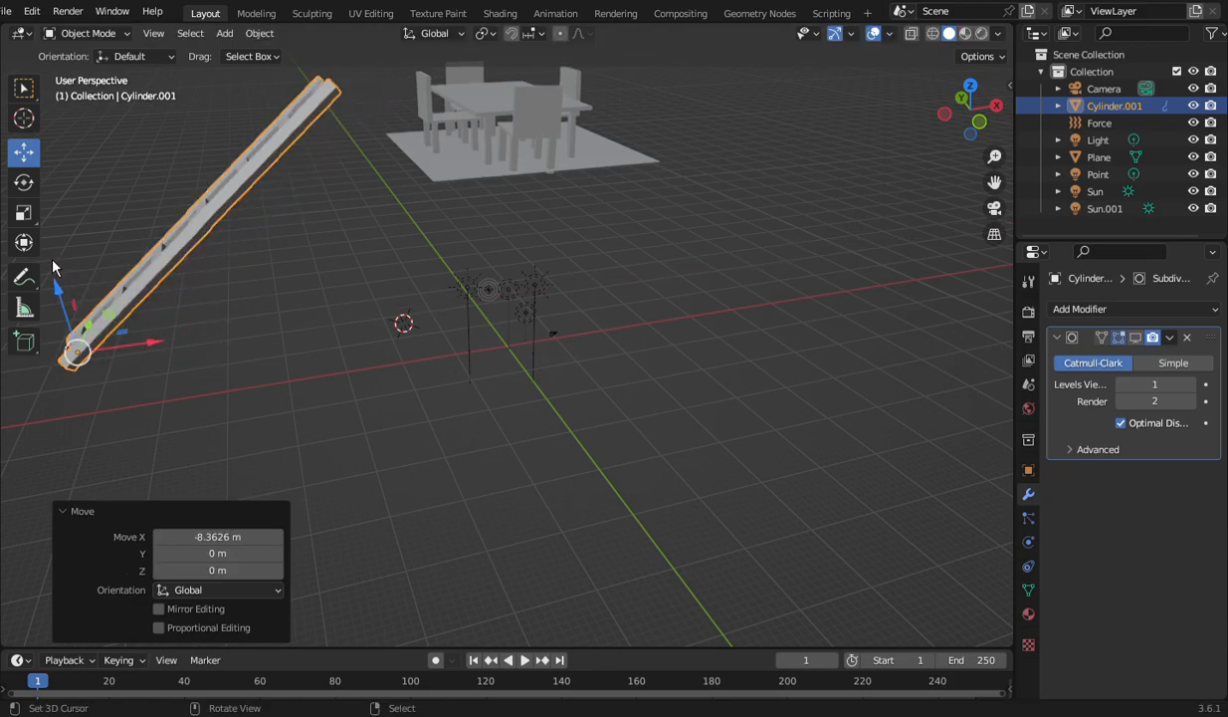
pyautogui.click(24, 182)
pyautogui.moveTo(117, 297); pyautogui.dragTo(111, 305)
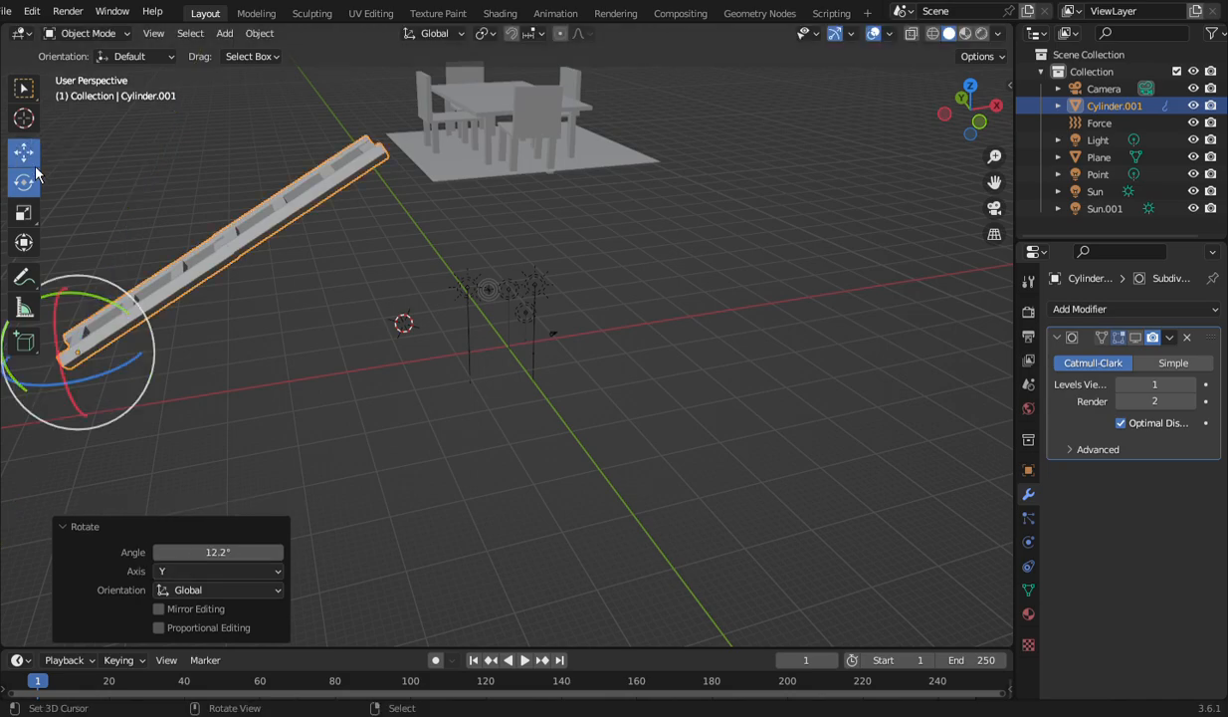
# Step: Move the ladder about 5.8 m along X so its upper end meets the platform edge
pyautogui.click(24, 151)
pyautogui.moveTo(144, 346); pyautogui.dragTo(192, 378)
pyautogui.moveTo(985, 118); pyautogui.dragTo(650, 372)
pyautogui.scroll(-6, 667, 379)
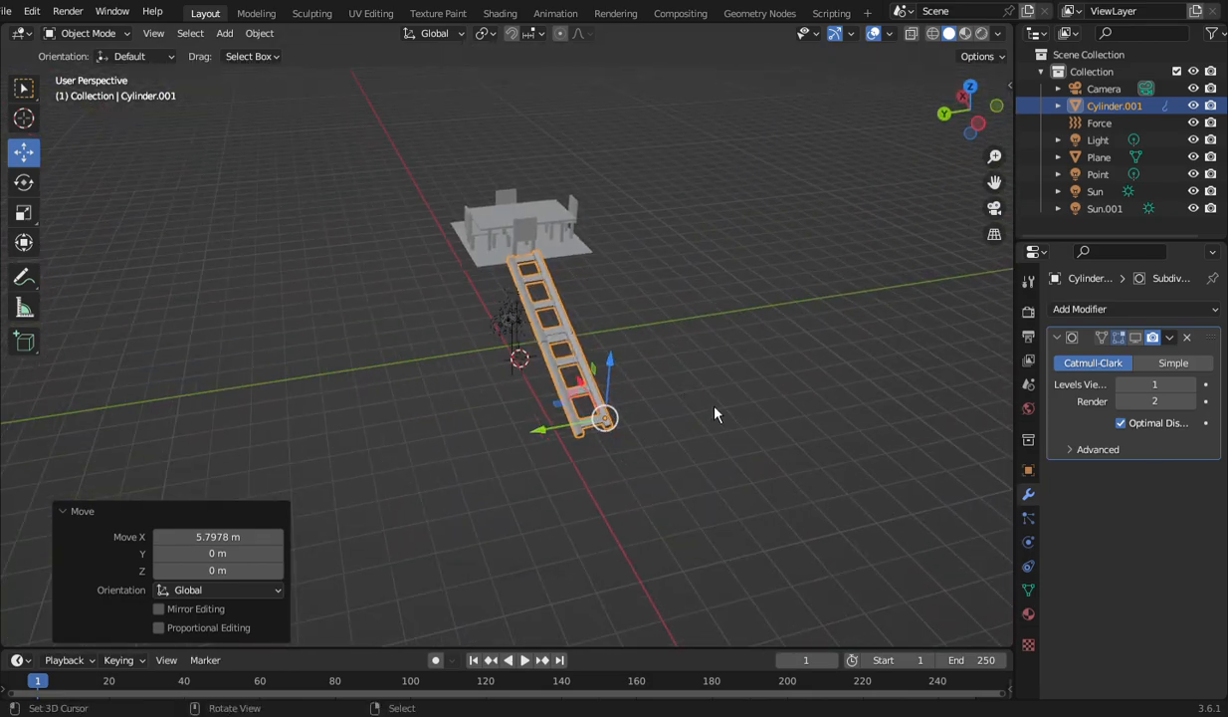
pyautogui.scroll(2, 693, 397)
pyautogui.scroll(4, 627, 408)
pyautogui.scroll(-4, 627, 406)
pyautogui.scroll(3, 637, 383)
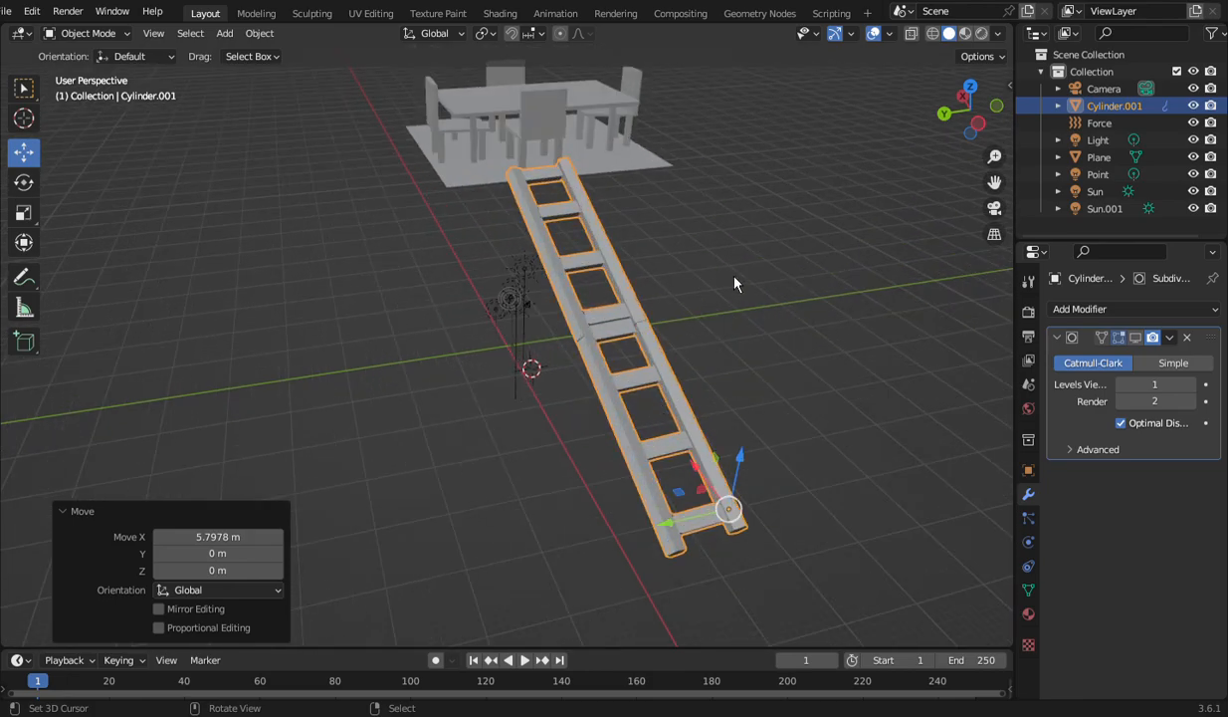